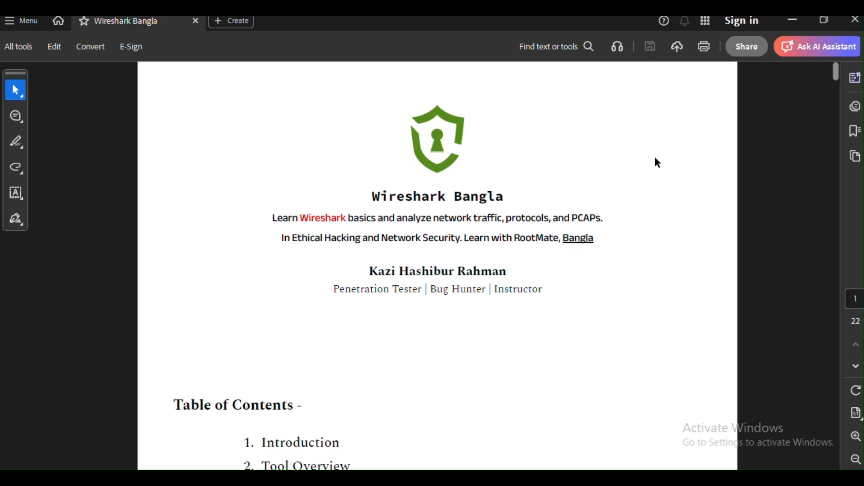
Step: Read the Wireshark Bangla PDF's cover page, table of contents and Introduction section
scroll(630, 165, "down", 1)
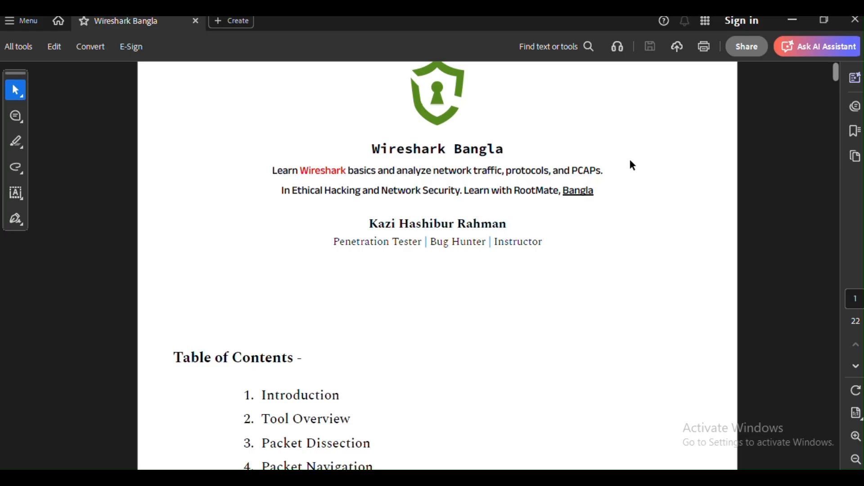
scroll(631, 209, "down", 2)
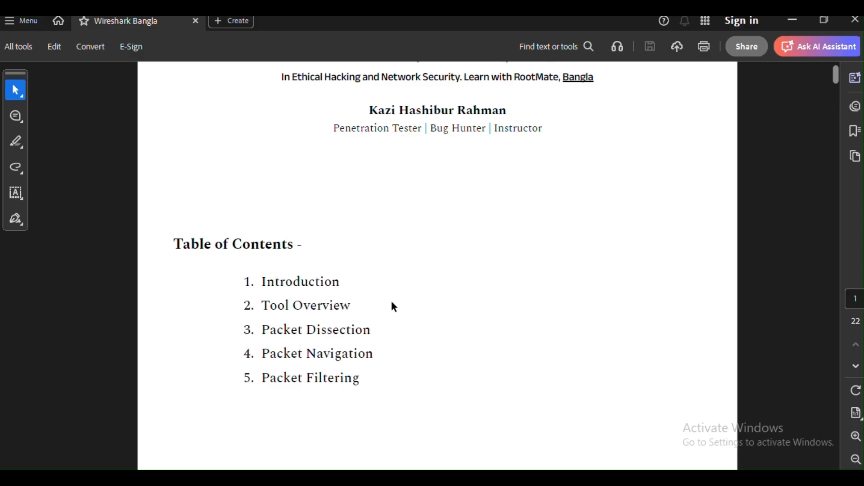
scroll(433, 324, "down", 2)
left_click_drag(372, 211, 243, 161)
left_click(595, 249)
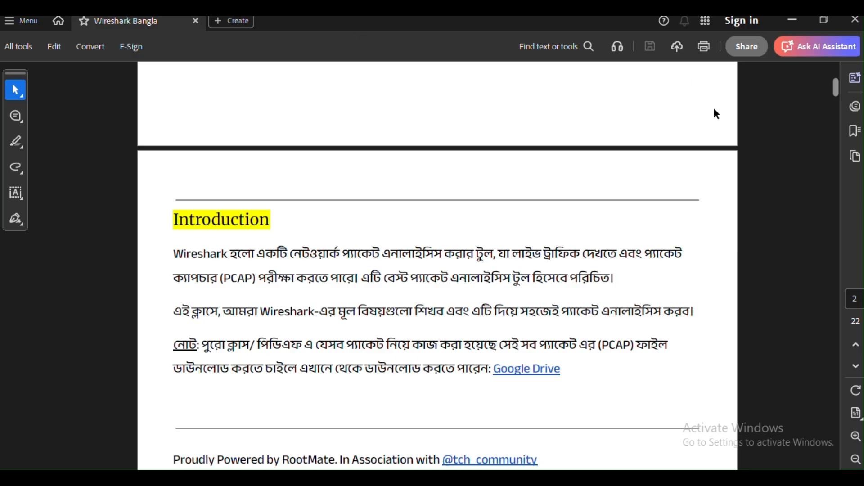
scroll(705, 120, "down", 1)
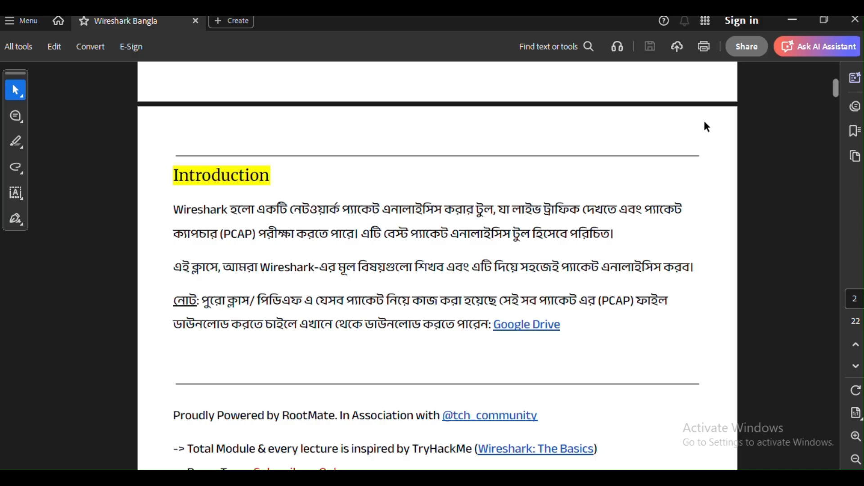
scroll(746, 198, "down", 2)
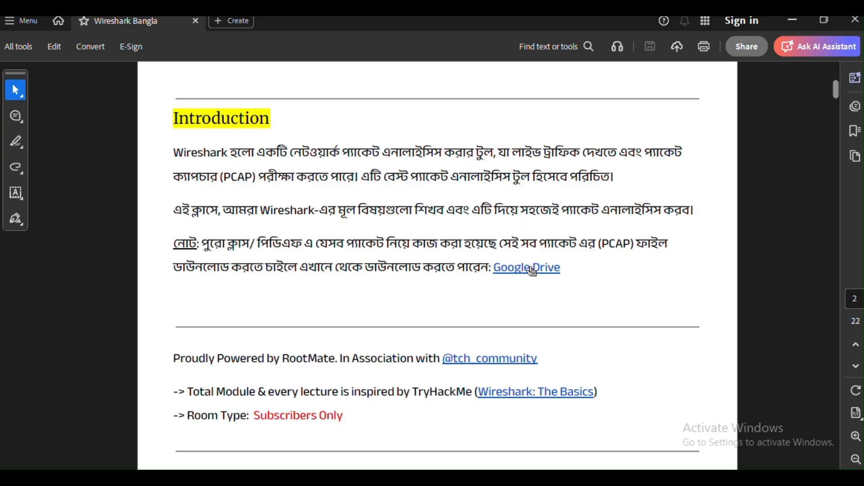
scroll(626, 261, "down", 3)
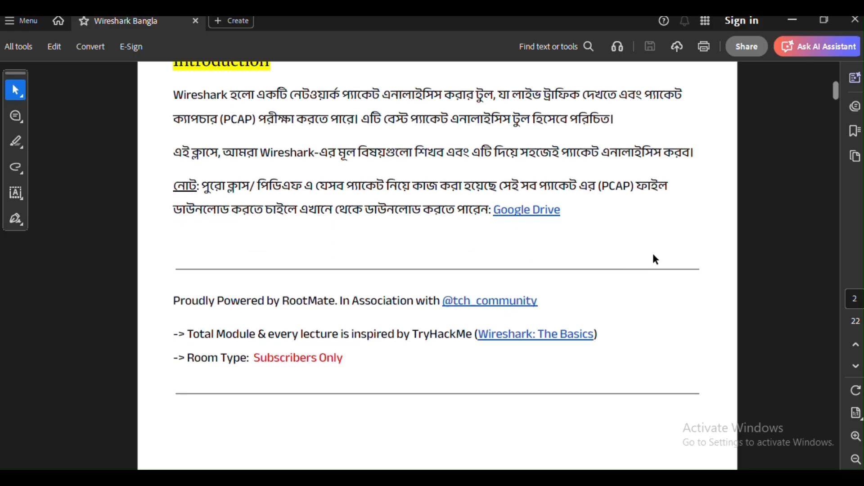
scroll(653, 267, "down", 10)
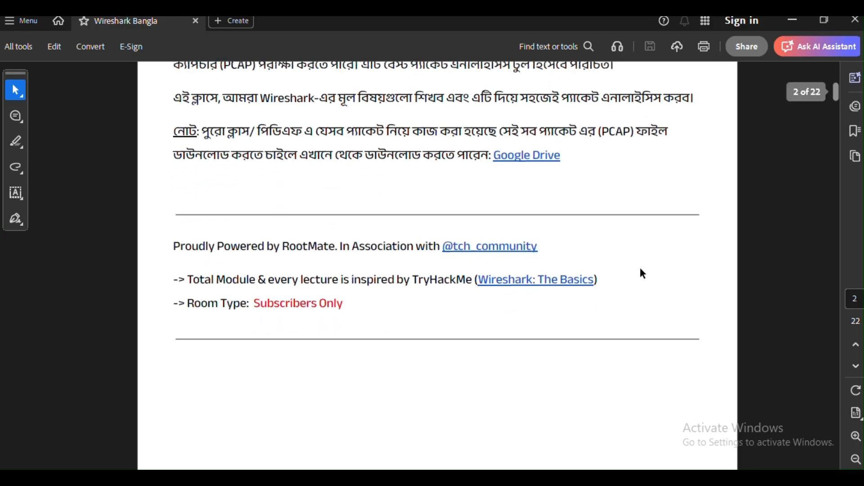
scroll(524, 190, "down", 15)
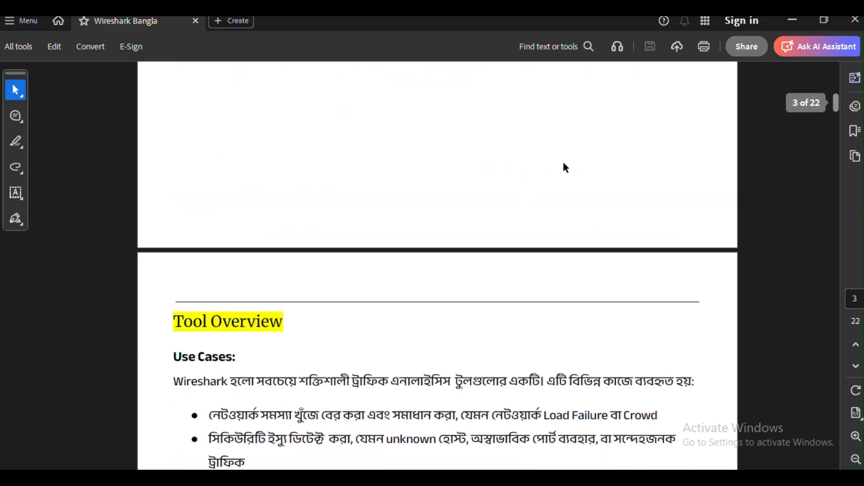
Step: Read the Tool Overview section, covering Use Cases, GUI and Data, and the annotated figure of Wireshark's main window
scroll(509, 176, "up", 2)
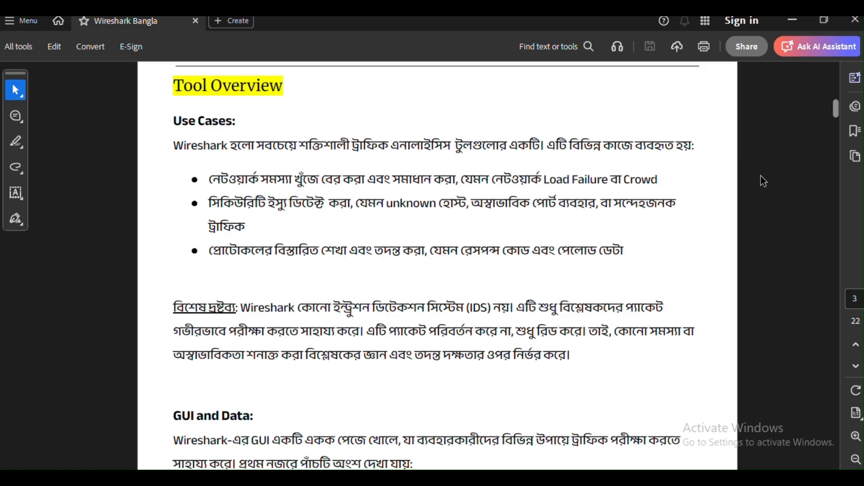
scroll(763, 173, "down", 2)
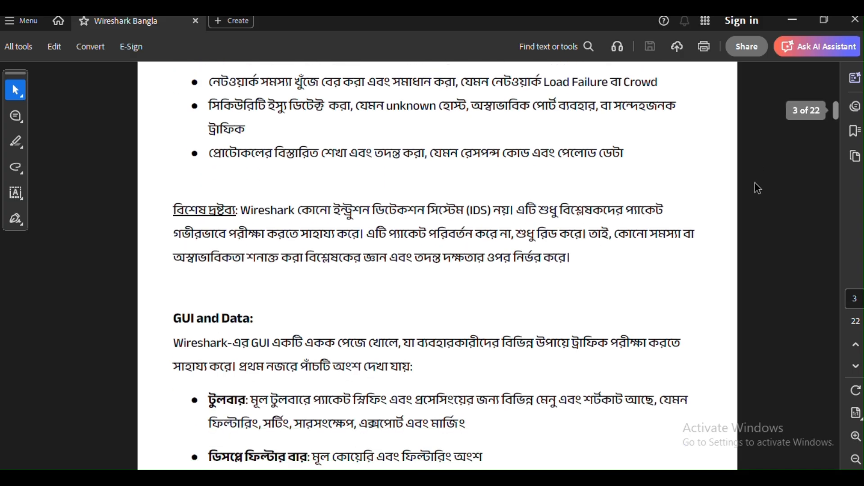
scroll(614, 83, "down", 5)
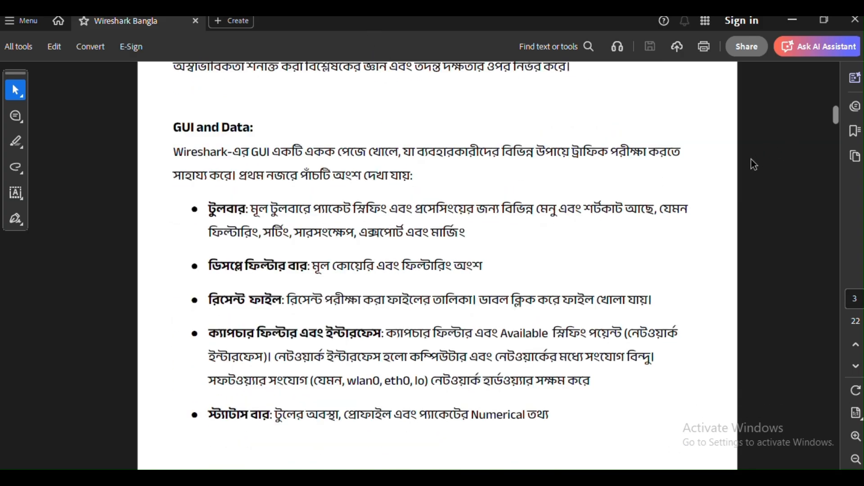
left_click_drag(212, 209, 248, 209)
left_click(238, 258)
scroll(288, 259, "down", 4)
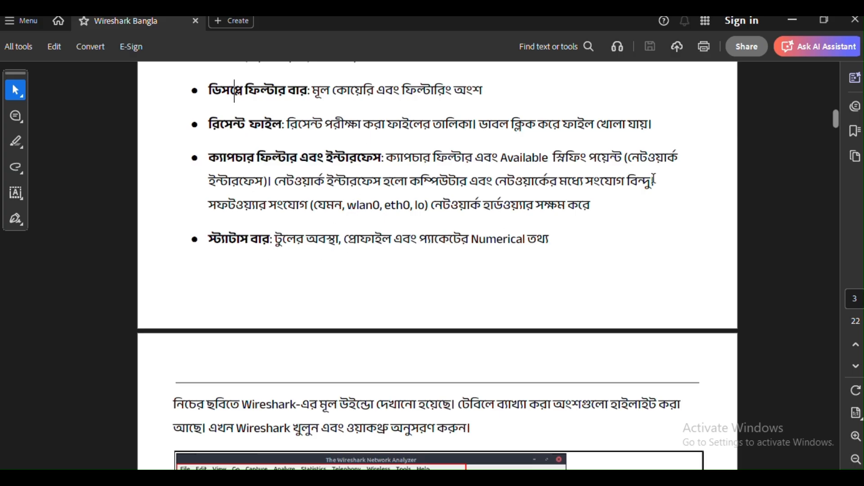
scroll(691, 164, "up", 1)
scroll(467, 183, "down", 4)
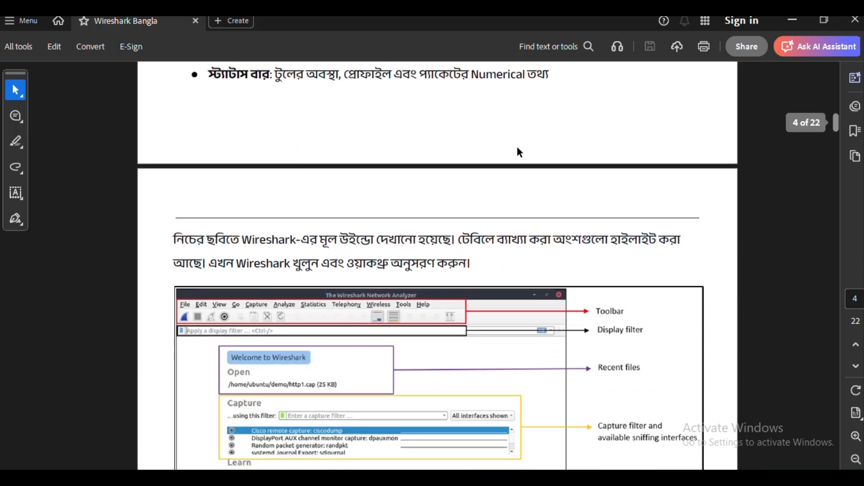
scroll(617, 96, "down", 2)
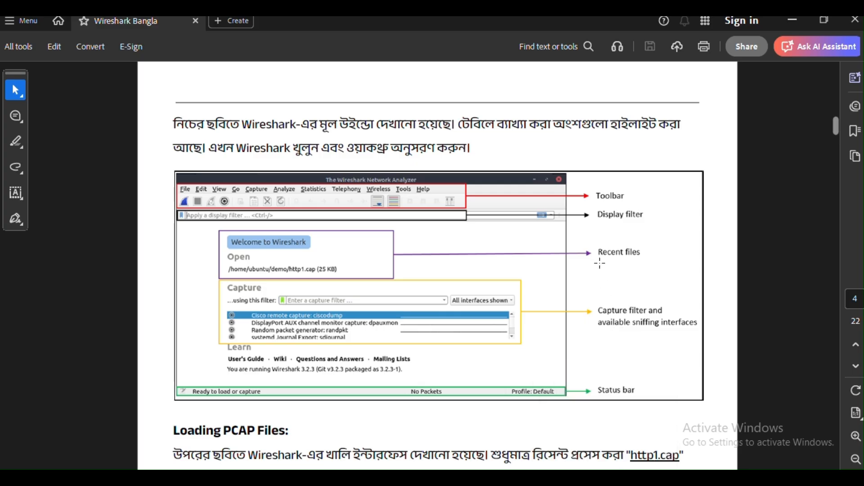
Step: Switch to Wireshark and compare its display filter bar with the annotated main window figure in the PDF
key("alt+Tab")
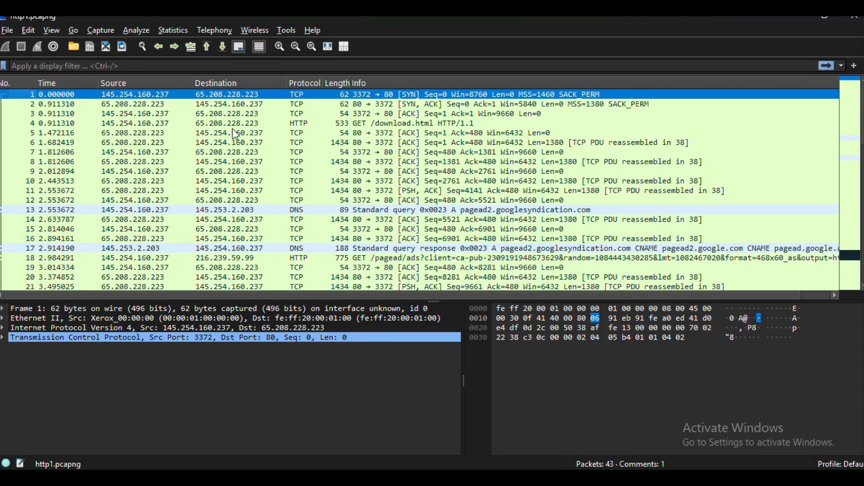
left_click(57, 66)
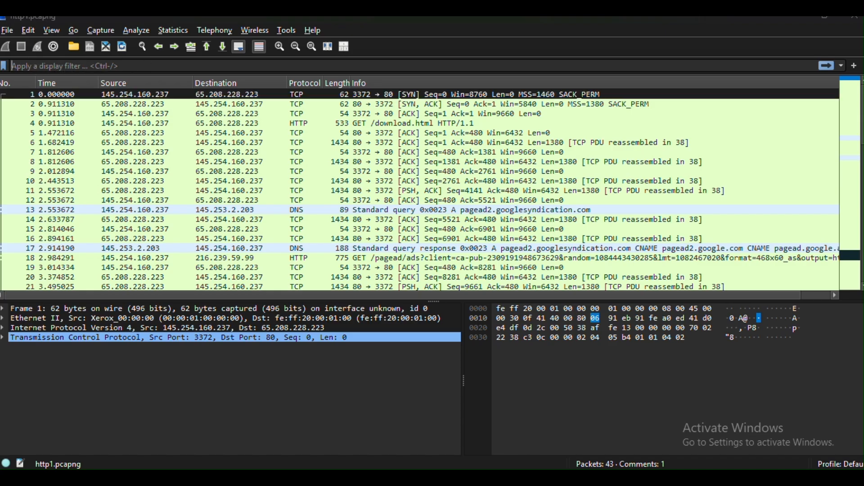
key("alt+Tab")
scroll(426, 273, "down", 2)
scroll(425, 273, "down", 2)
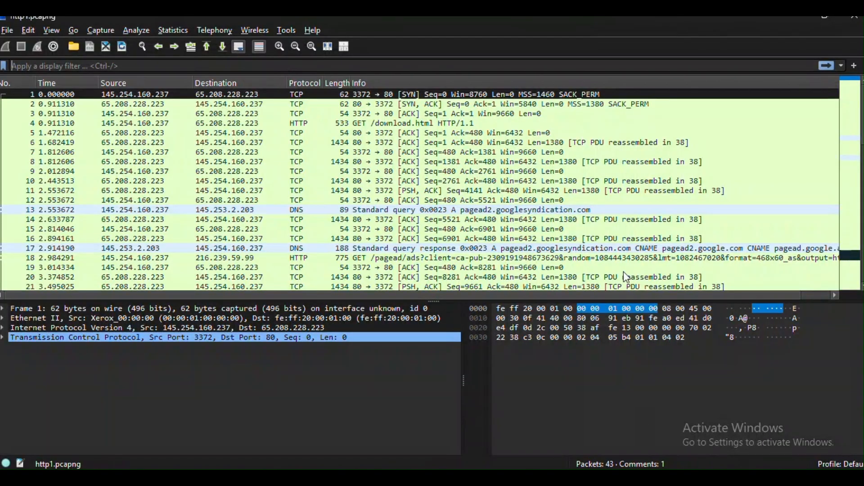
Step: Close the http1.pcapng capture window and relaunch Wireshark to its welcome screen
left_click(855, 20)
key("super")
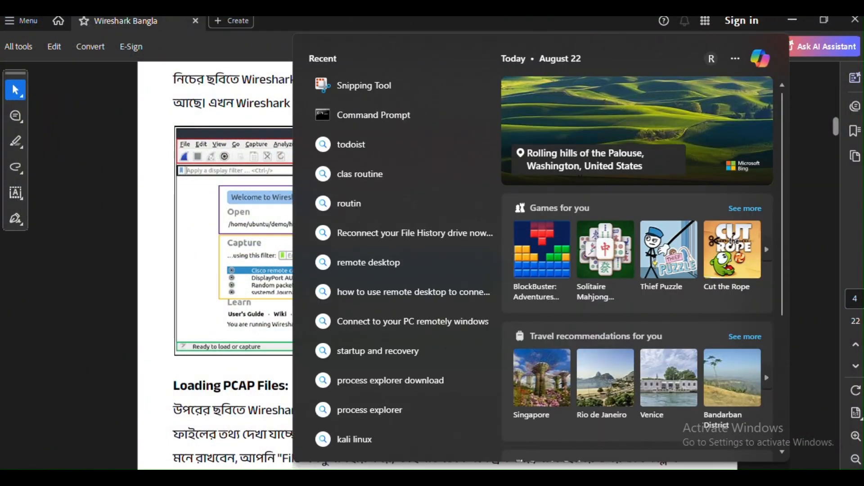
type("wire")
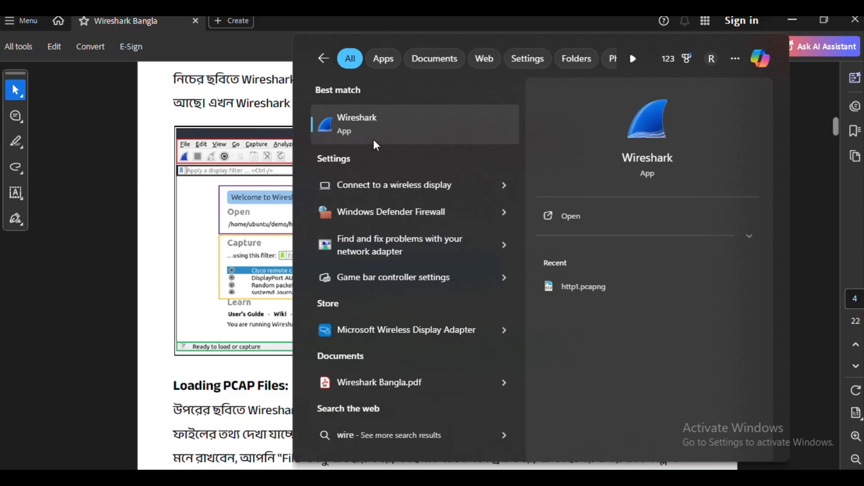
left_click(374, 144)
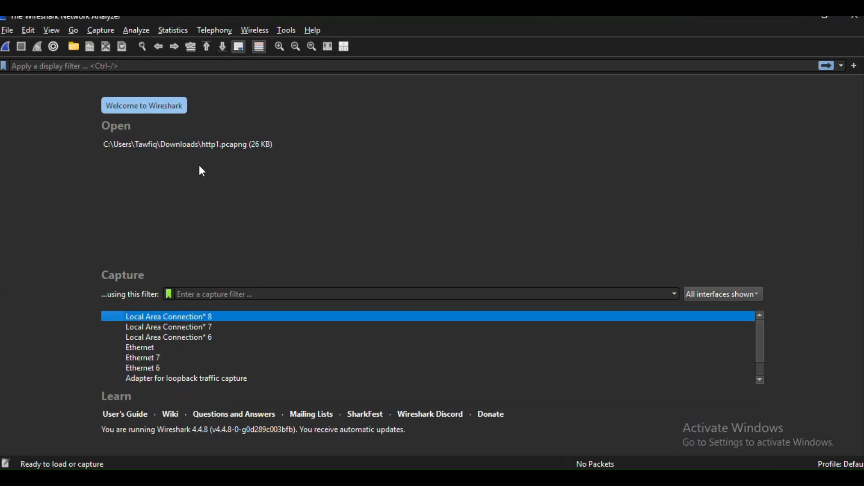
Step: Compare the welcome screen's recent files and capture interfaces with the PDF's figure, selecting the recent http1.pcapng file and the Ethernet interface
left_click(323, 145)
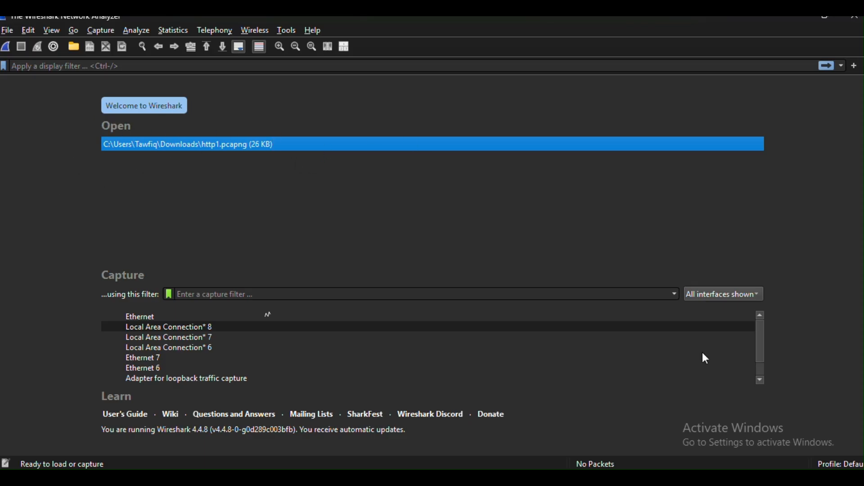
left_click(547, 478)
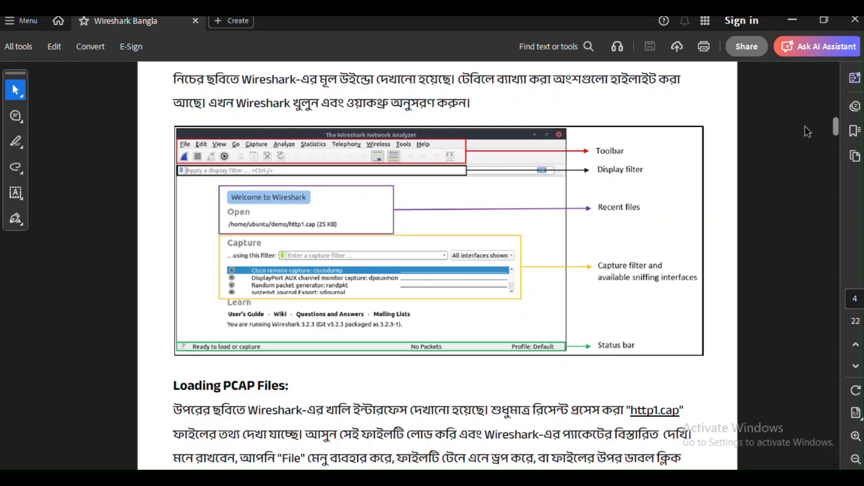
scroll(420, 263, "down", 1)
scroll(421, 263, "down", 1)
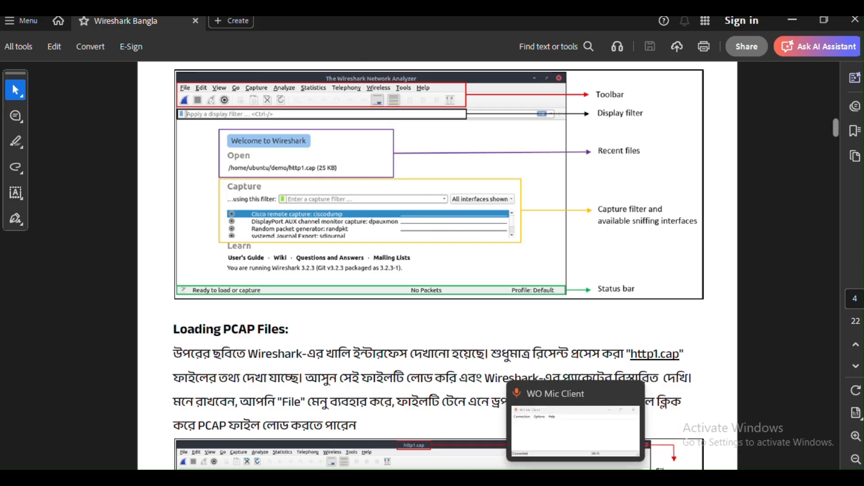
left_click(599, 478)
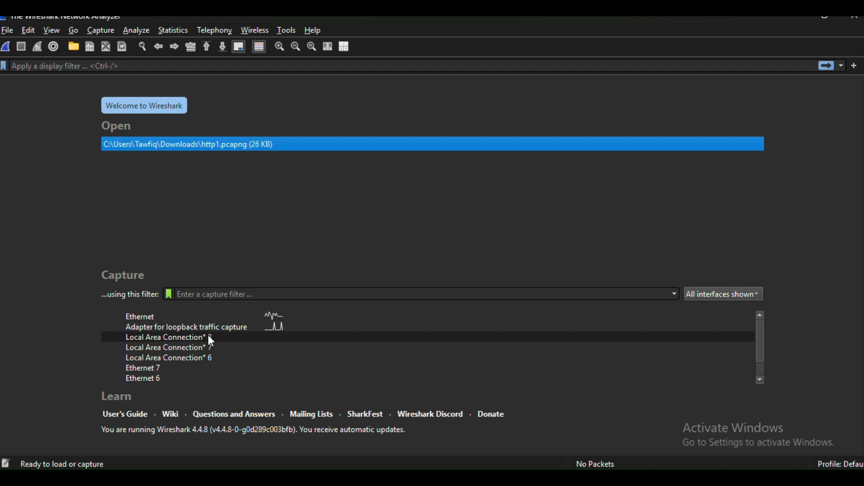
left_click(150, 319)
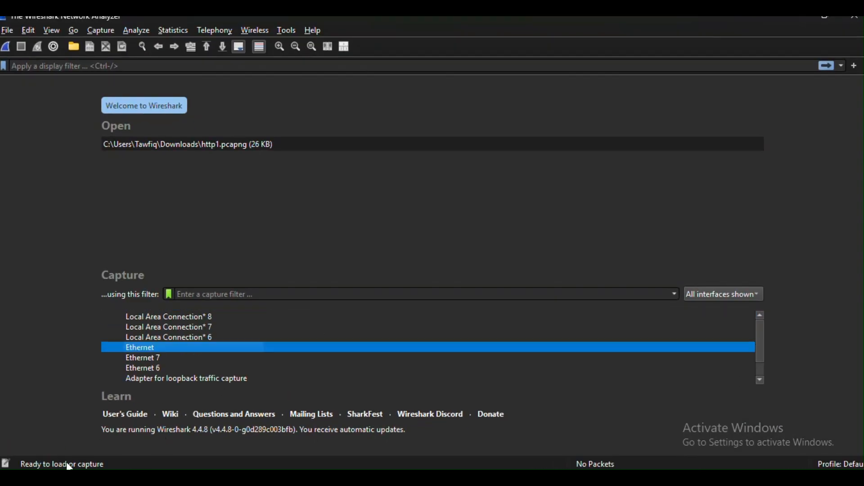
Step: Open the recent capture http1.pcapng and select packet 10 in the packet list
double_click(151, 144)
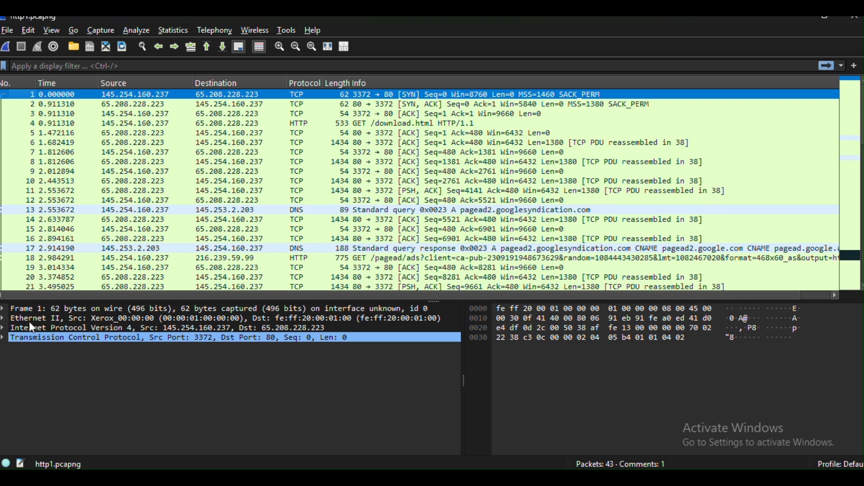
left_click(4, 338)
left_click(3, 337)
left_click(95, 155)
left_click(93, 181)
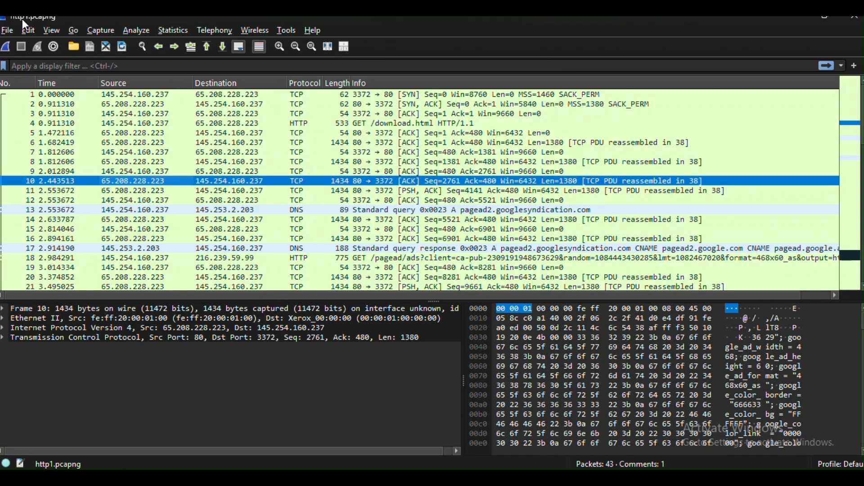
mouse_move(89, 21)
left_mouse_down()
mouse_move(117, 37)
mouse_move(97, 17)
left_mouse_up()
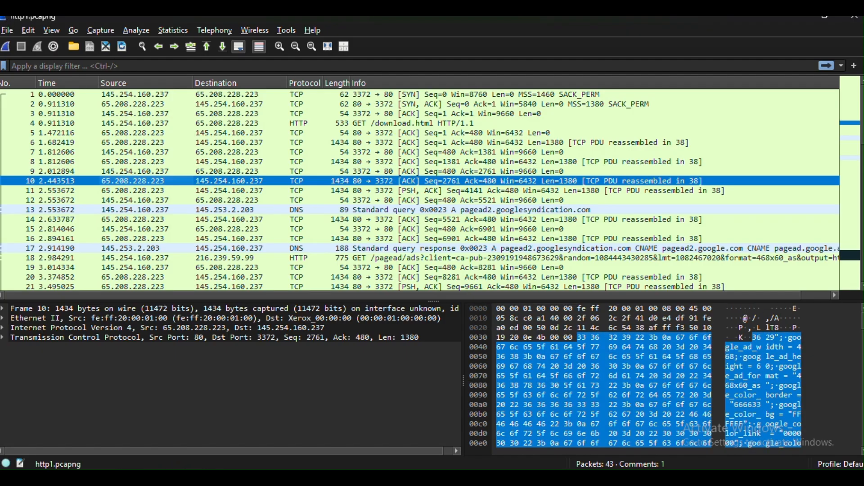
Step: Compare the capture window's panes with the annotated figure under Loading PCAP Files in the PDF
left_click(792, 17)
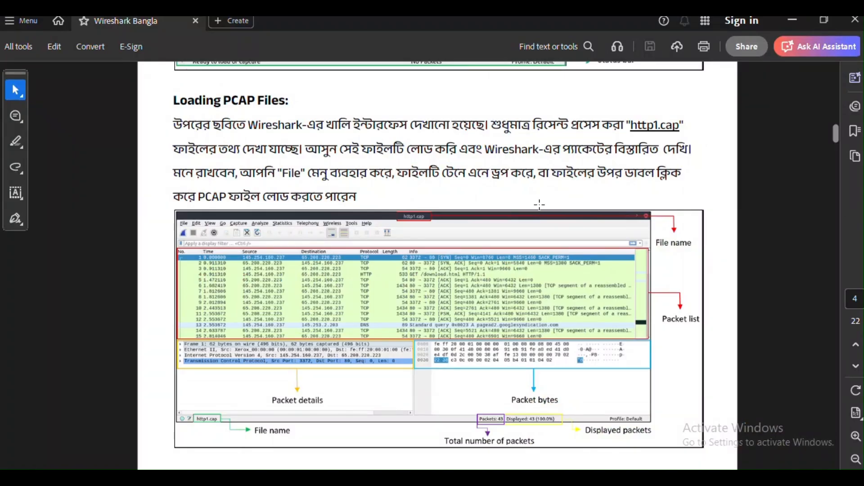
scroll(549, 210, "down", 1)
scroll(549, 210, "down", 1)
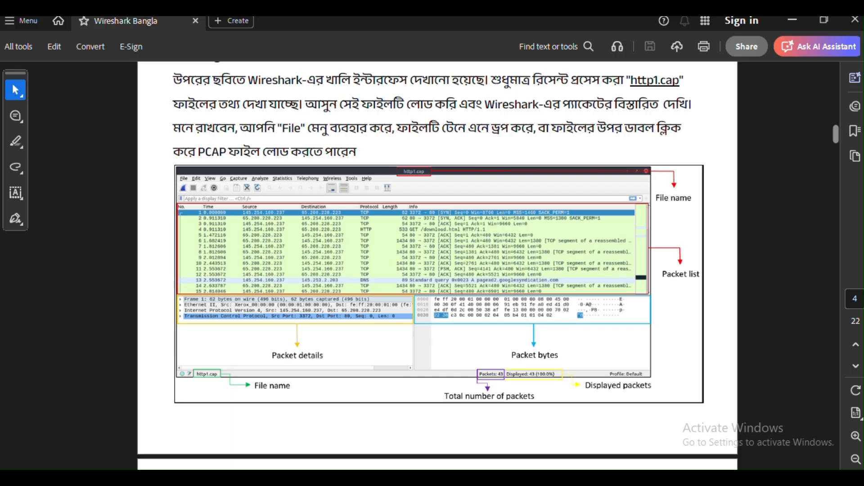
left_click(698, 409)
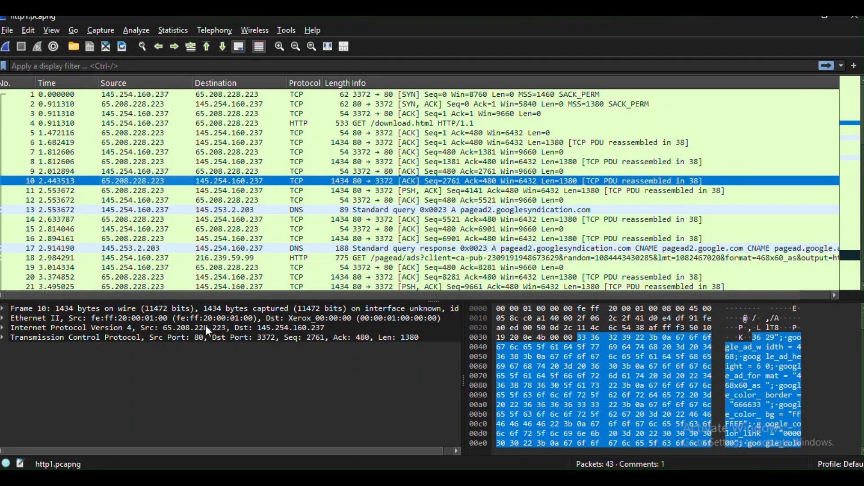
left_click(547, 478)
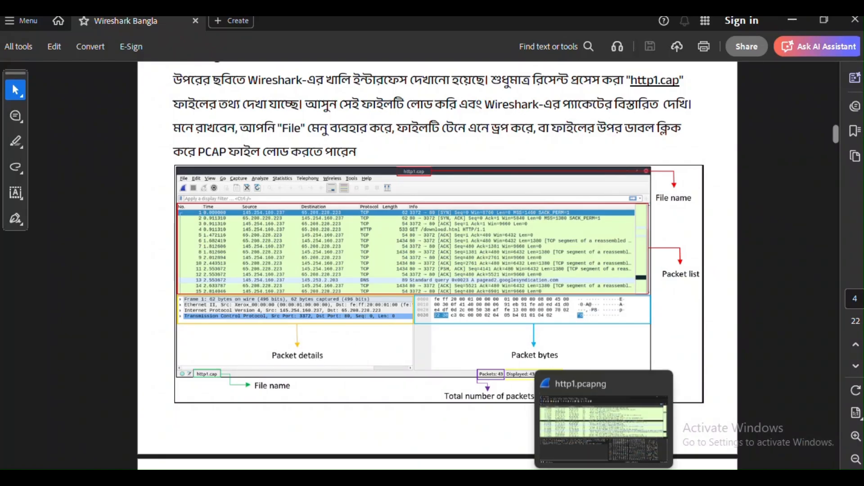
Step: In Wireshark, examine packet 10's TCP, Ethernet II and Frame layers along with the matching packet bytes
left_click(574, 432)
left_click(100, 337)
left_click(105, 318)
left_click(111, 309)
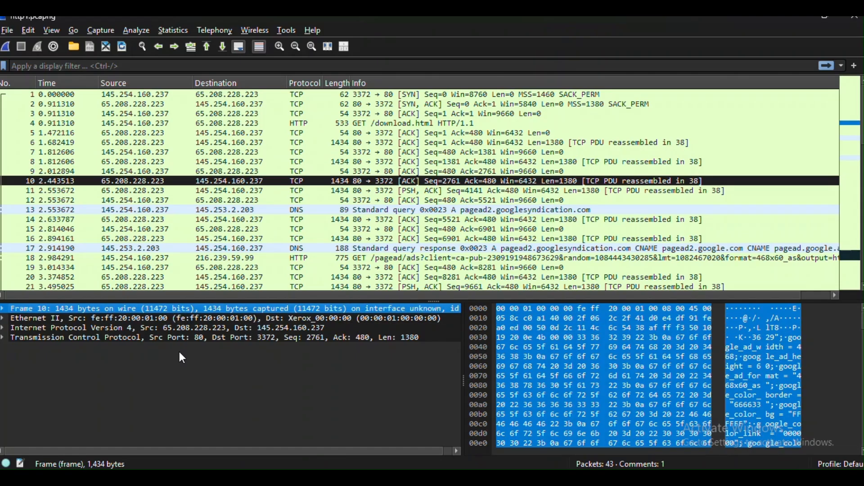
left_click(582, 331)
left_click(593, 340)
scroll(635, 362, "down", 4)
left_click(574, 366)
scroll(585, 346, "down", 1)
Step: Switch to the Wireshark Bangla PDF and read past the annotated capture figure into the Colouring Packets section
key("alt+Tab")
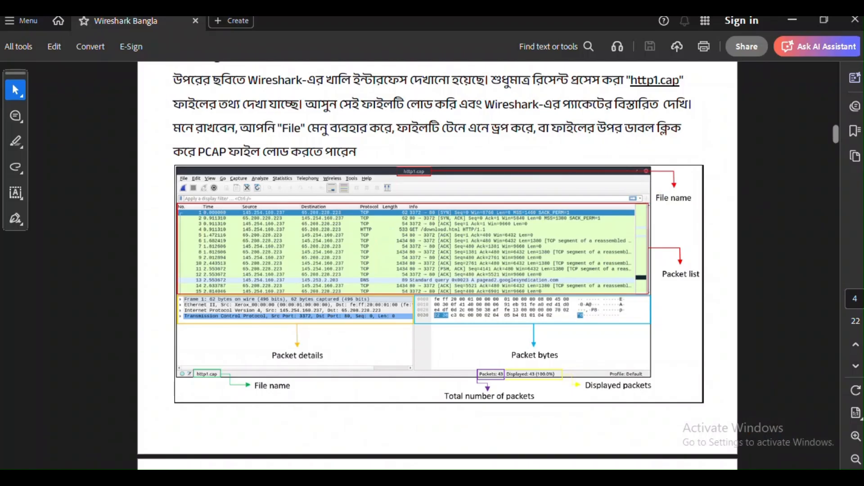
scroll(462, 345, "down", 3)
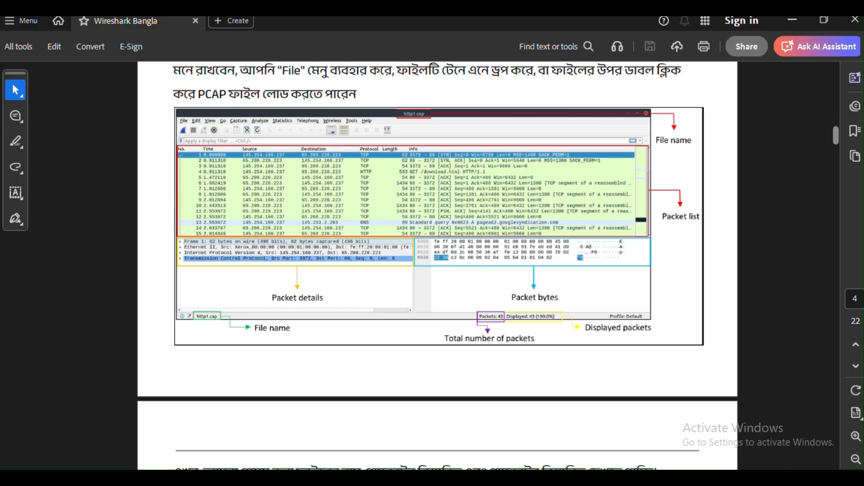
left_click(547, 478)
left_click(548, 478)
left_click(548, 478)
scroll(356, 225, "down", 10)
scroll(356, 180, "up", 5)
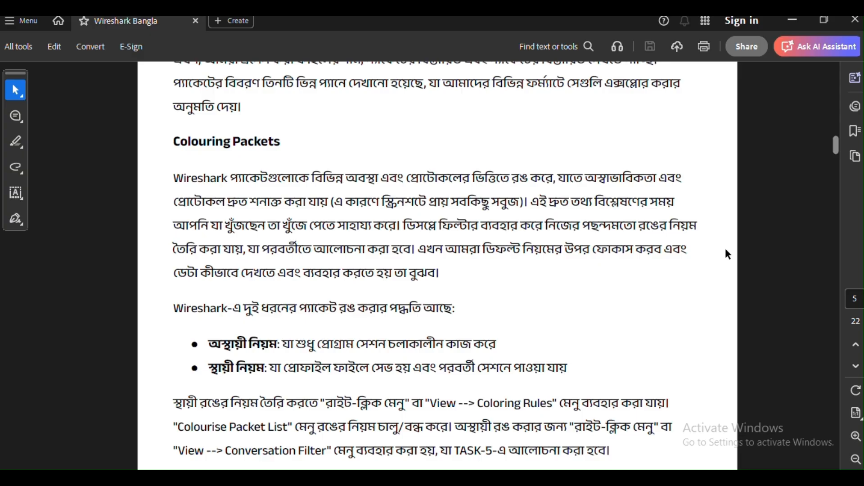
scroll(535, 208, "down", 1)
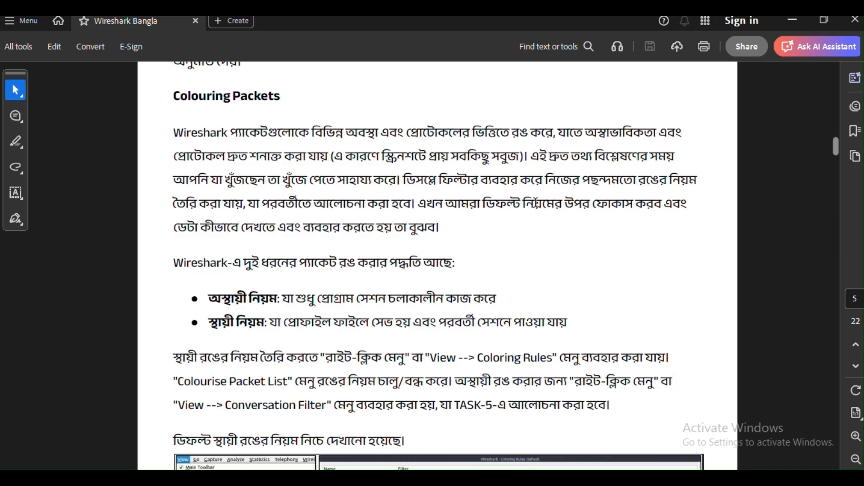
scroll(490, 213, "down", 1)
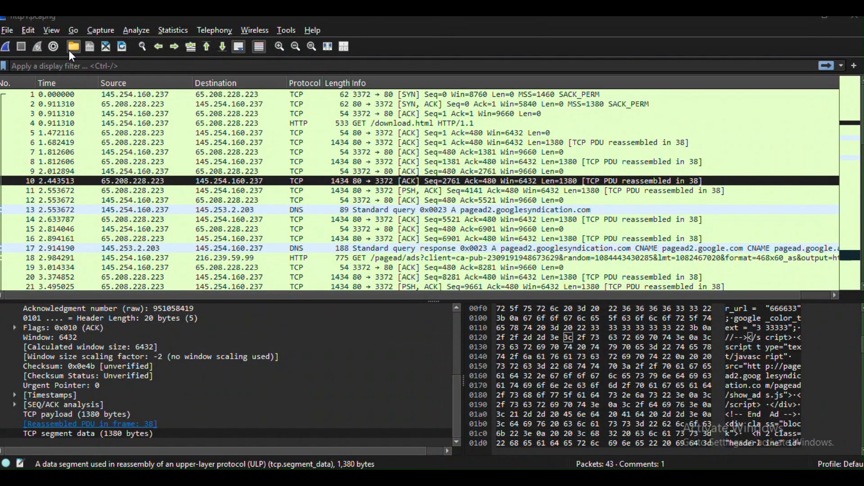
Step: In Wireshark, turn packet list colorization off and back on
left_click(52, 30)
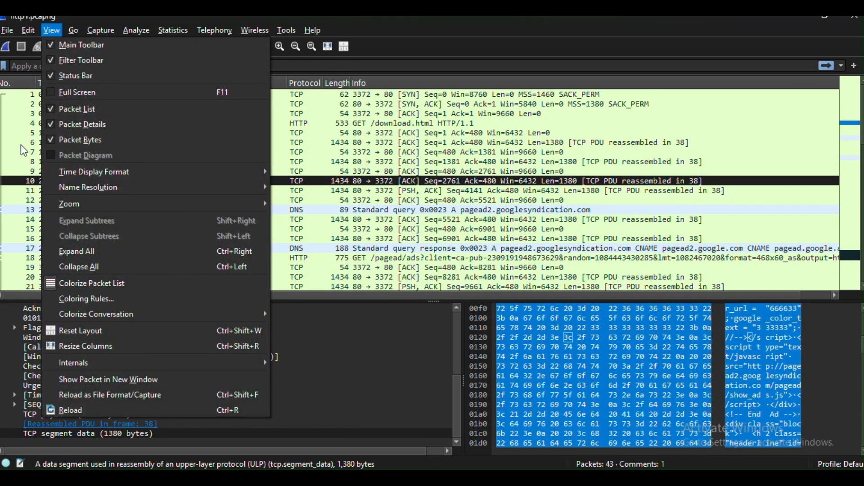
left_click(138, 284)
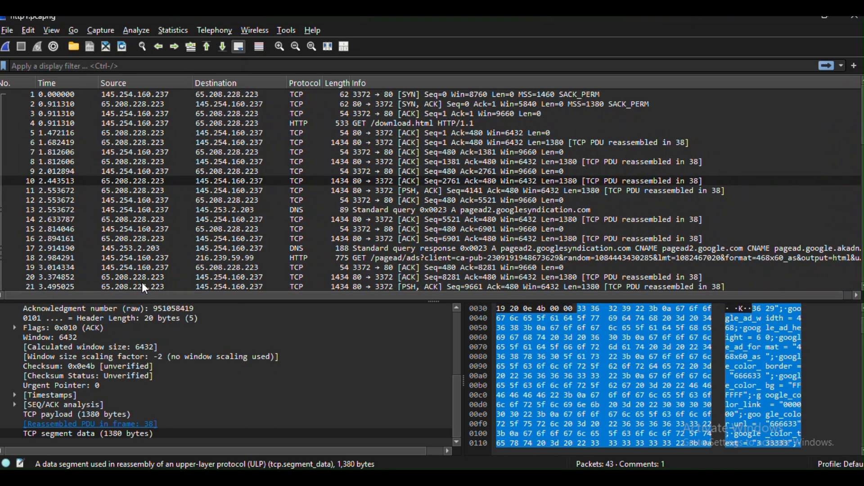
left_click(55, 29)
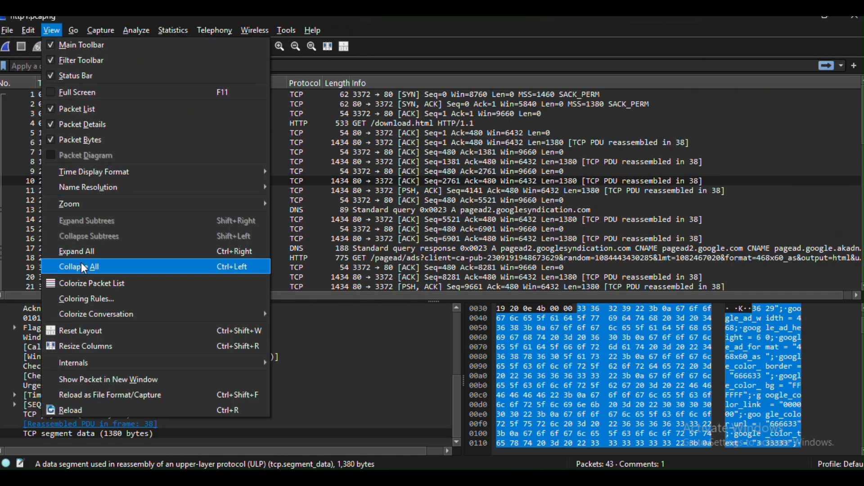
left_click(103, 284)
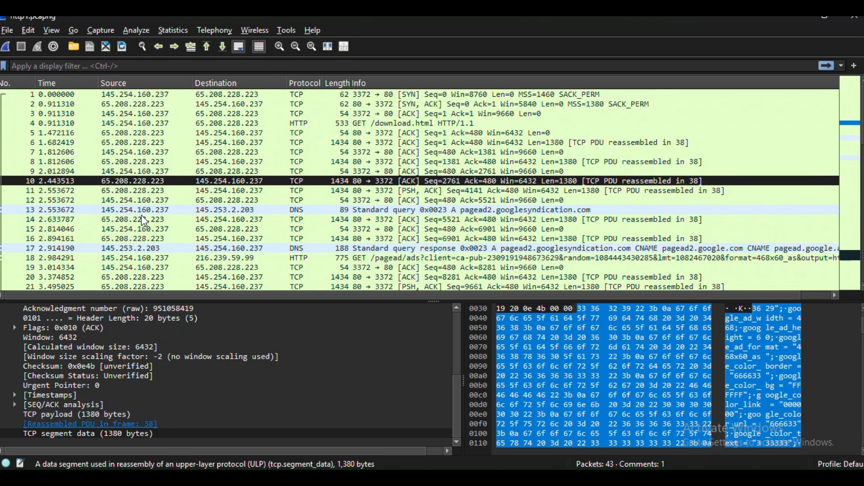
Step: Review the available conversation colors and open the Coloring Rules
left_click(53, 30)
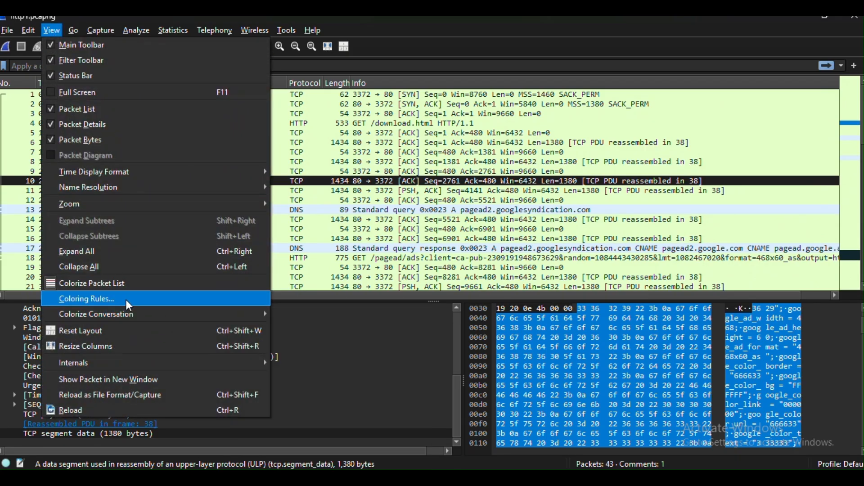
mouse_move(127, 314)
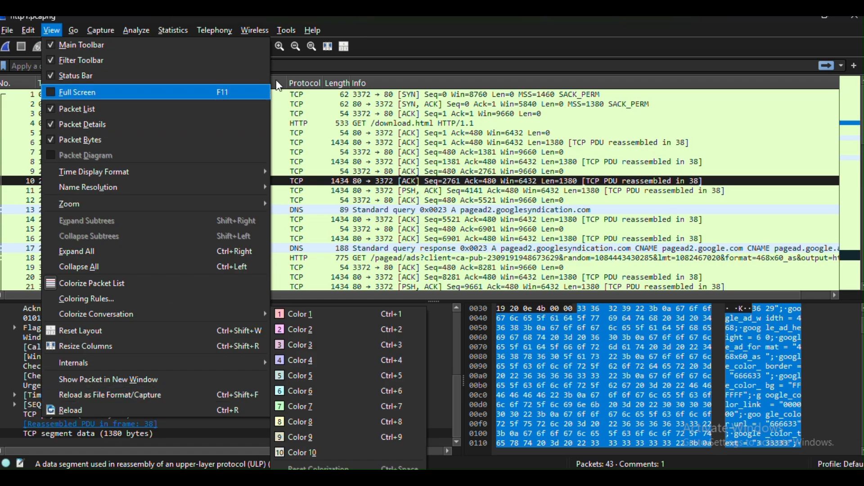
left_click(52, 30)
left_click(52, 30)
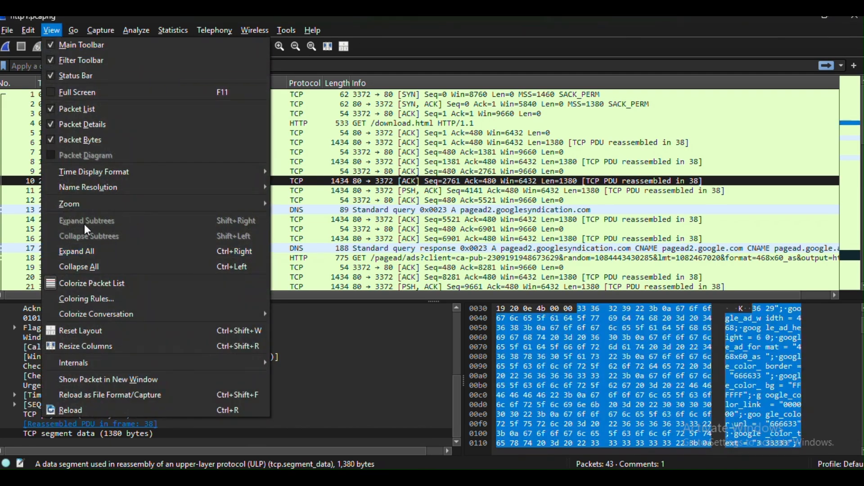
left_click(117, 301)
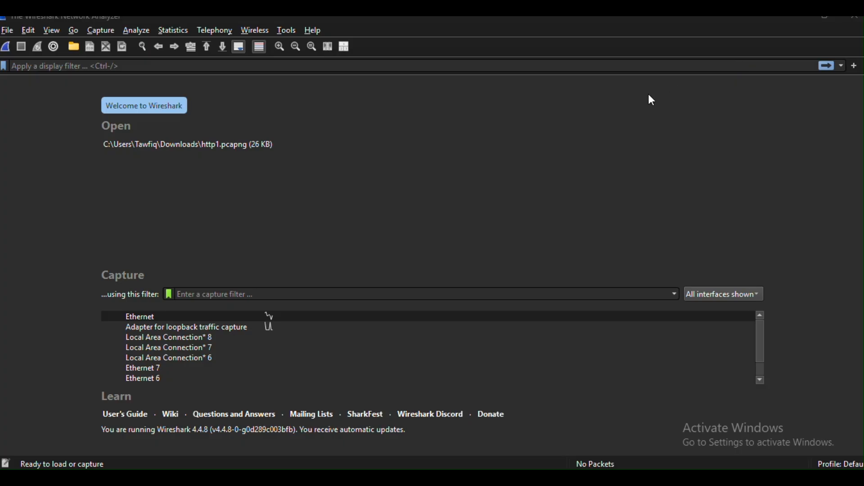
Step: Record a live capture on the Ethernet interface, stop it and browse the captured packets
double_click(139, 318)
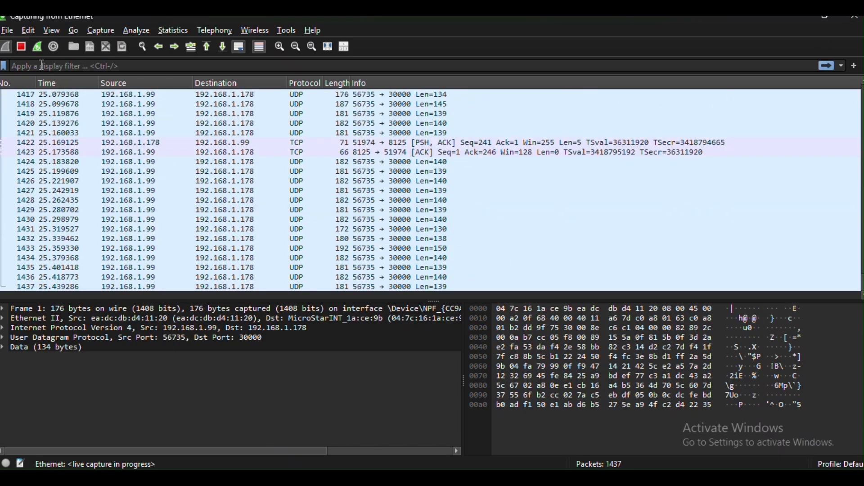
left_click(23, 47)
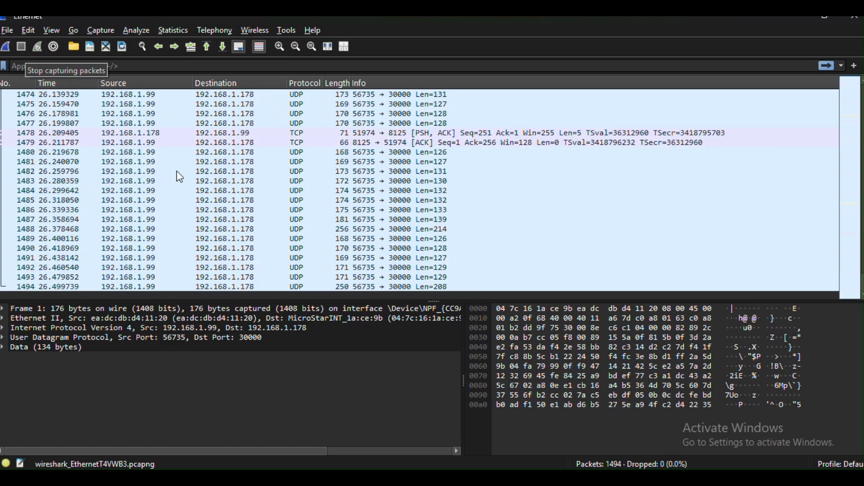
scroll(407, 215, "up", 7)
scroll(125, 156, "down", 5)
scroll(125, 157, "down", 2)
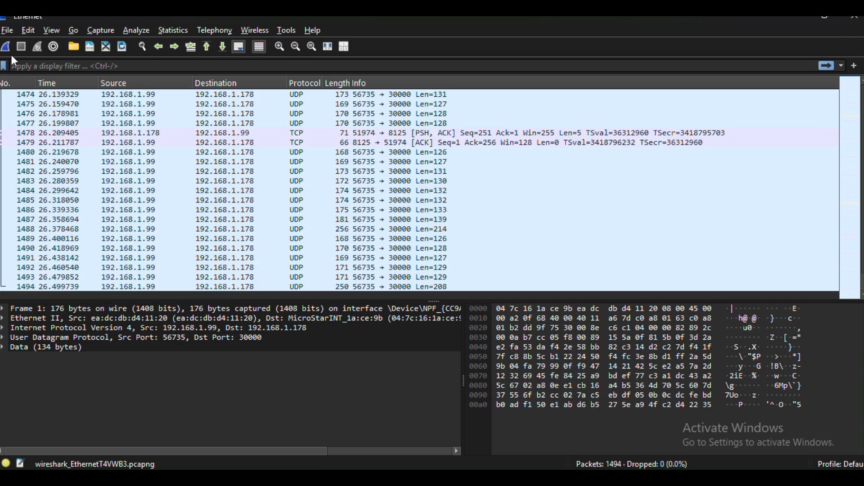
Step: Start a new capture, continuing without saving the captured packets
left_click(6, 47)
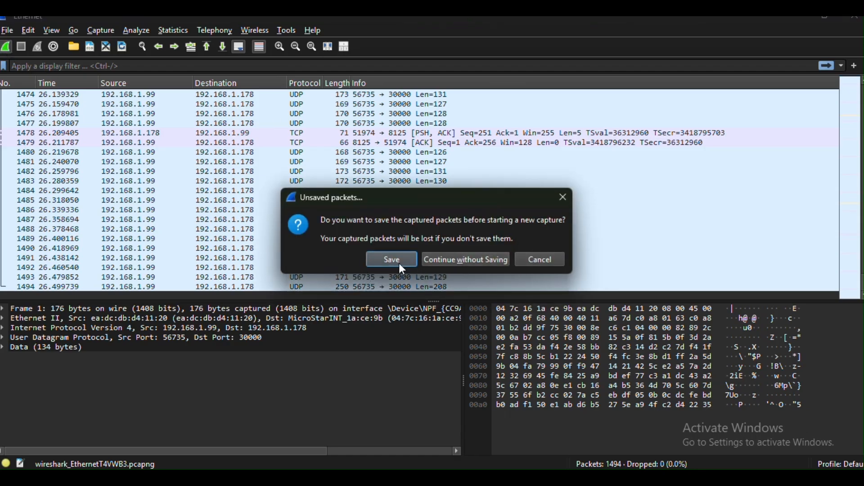
left_click(461, 262)
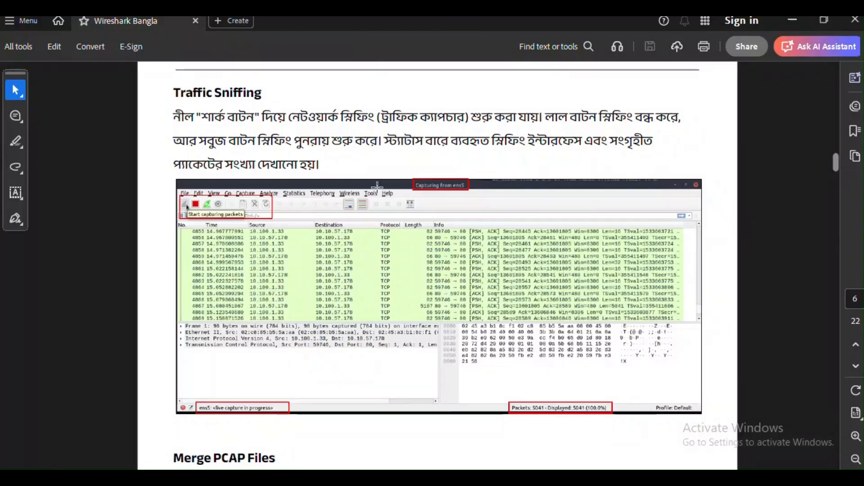
Step: Read the Merge PCAP Files and View File Details sections of the PDF, marking the Statistics --> Capture File Properties path
scroll(639, 179, "down", 8)
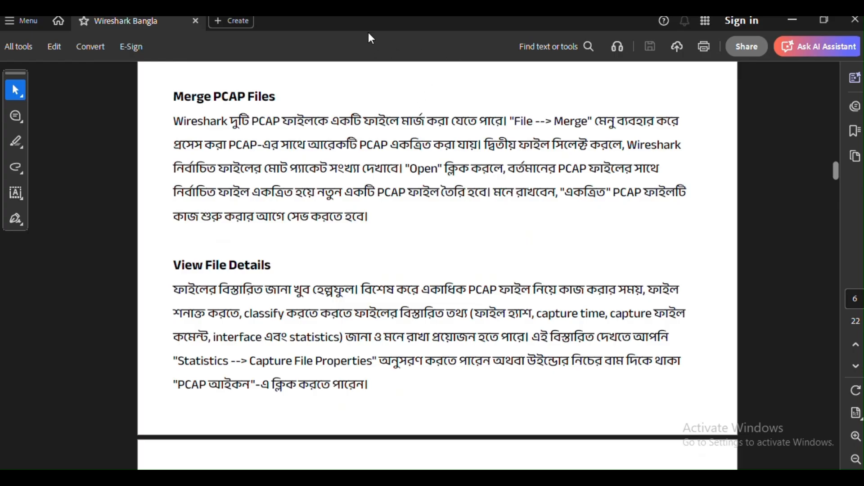
left_click_drag(177, 89, 405, 225)
left_click(448, 213)
scroll(545, 202, "down", 4)
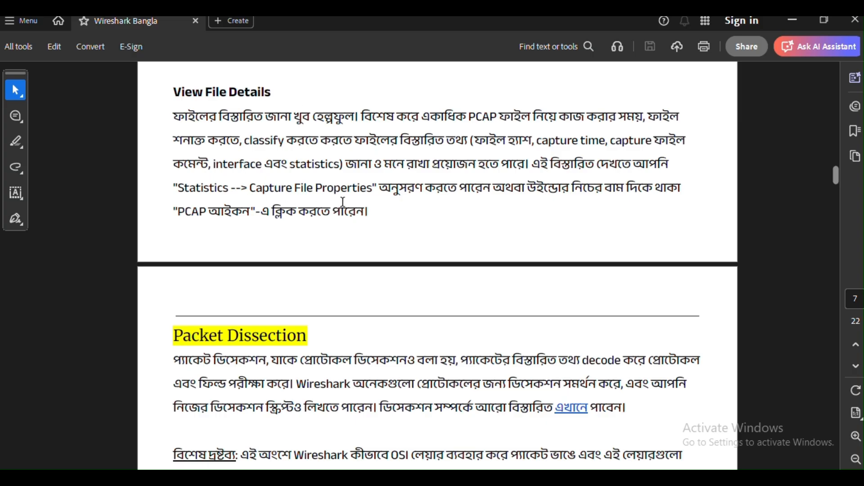
left_click_drag(179, 188, 386, 191)
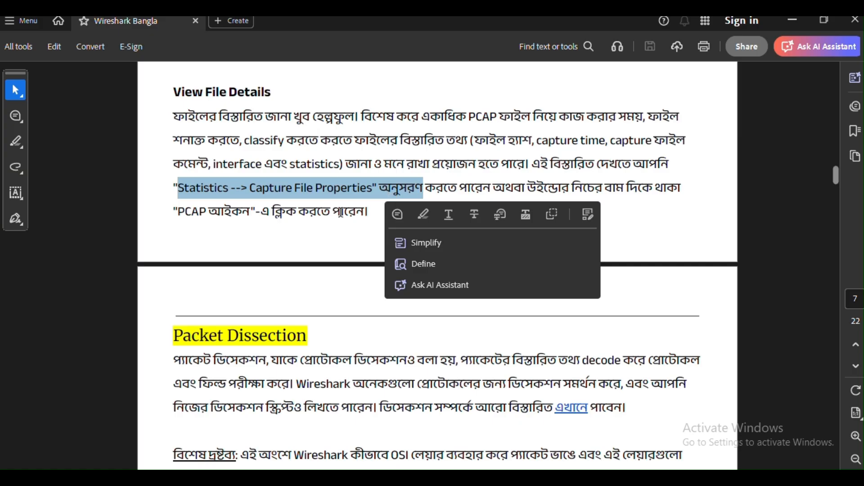
left_click(344, 212)
Step: Switch to Wireshark and open the Capture File Properties of http1.pcapng
key("alt+Tab")
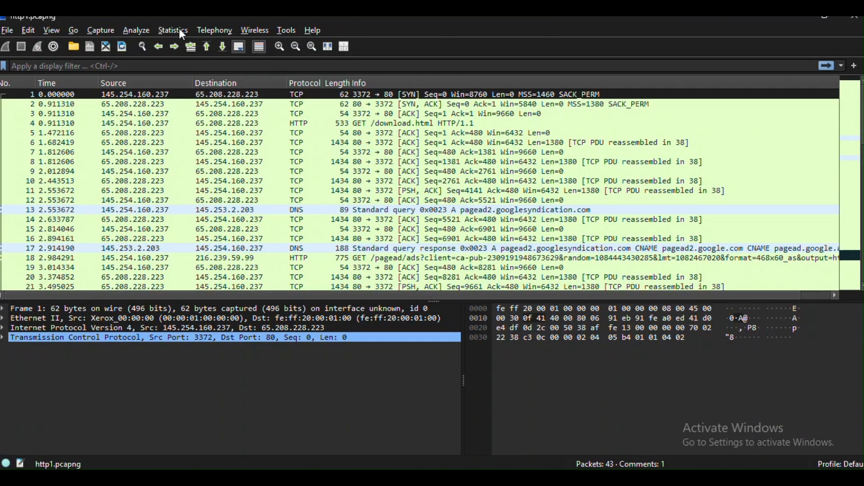
left_click(180, 30)
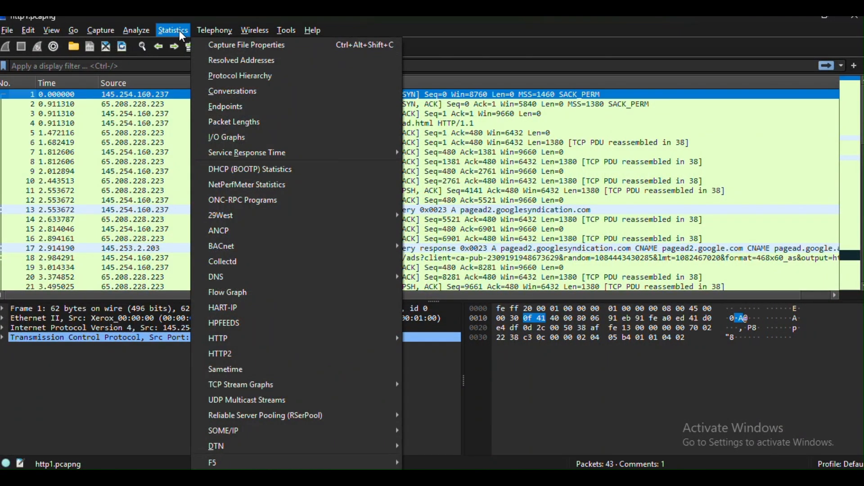
left_click(264, 44)
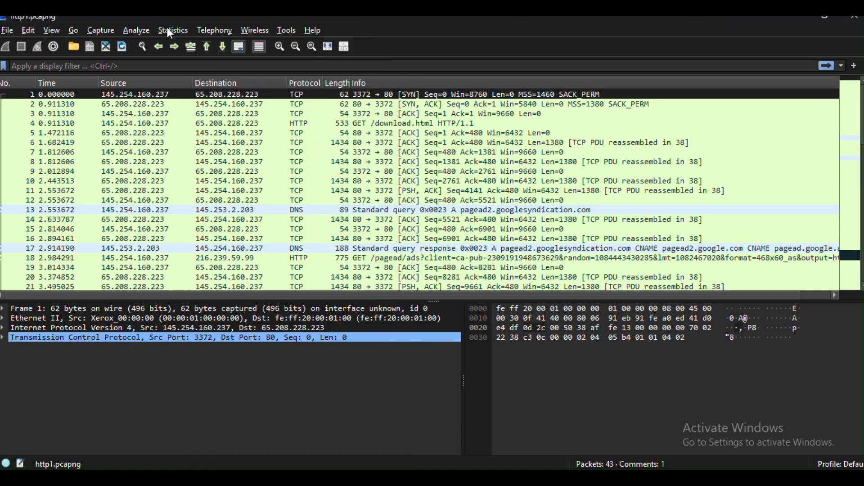
left_click(171, 31)
left_click(285, 47)
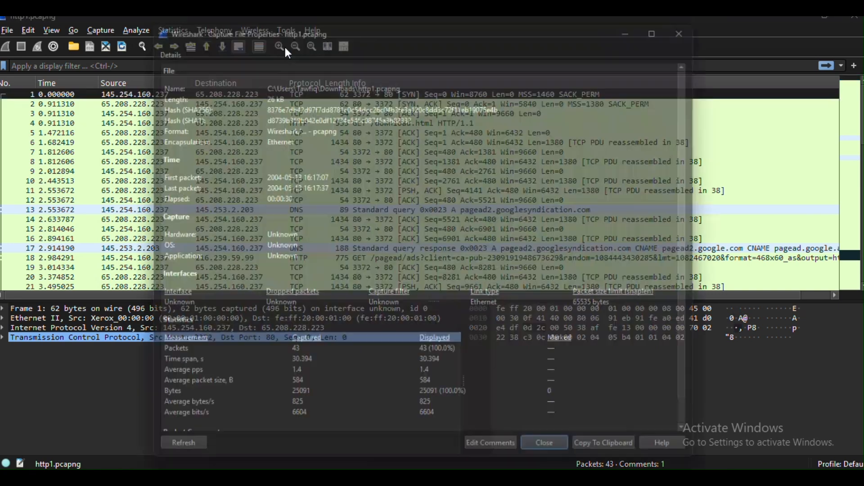
Step: Examine the file, hash, time, interface, statistics and packet comment details in the capture file properties
scroll(493, 309, "down", 3)
scroll(289, 355, "up", 3)
scroll(247, 367, "down", 1)
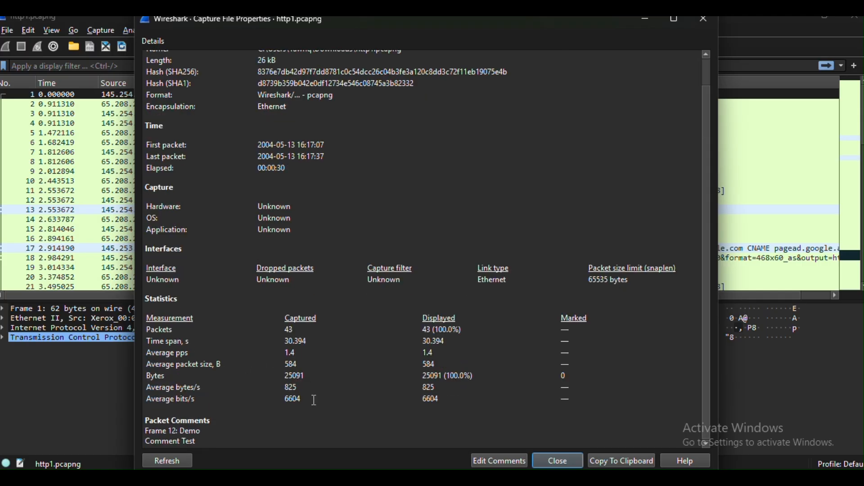
scroll(170, 343, "up", 1)
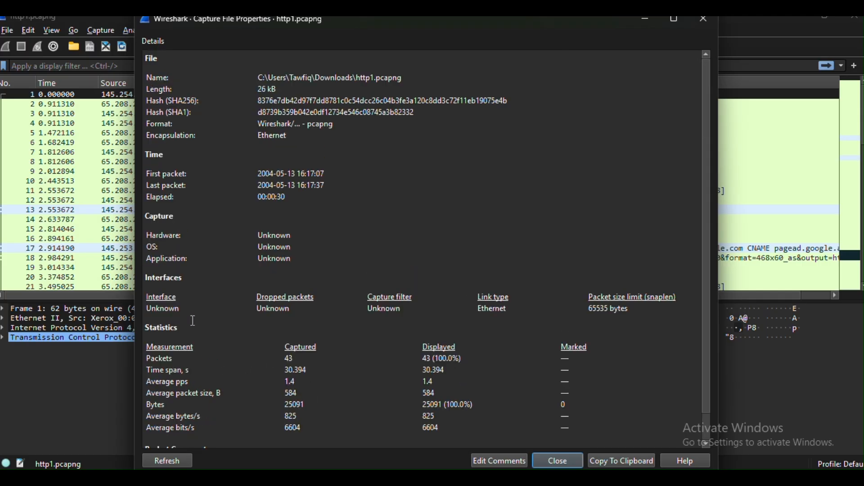
left_click_drag(267, 117, 235, 140)
left_click(229, 182)
scroll(255, 187, "down", 1)
scroll(243, 185, "up", 1)
scroll(194, 169, "down", 1)
scroll(497, 359, "up", 1)
Step: Open the link in the PDF's Packet Dissection section, skim the README.dissector file on GitHub and return to the PDF
key("alt+Tab")
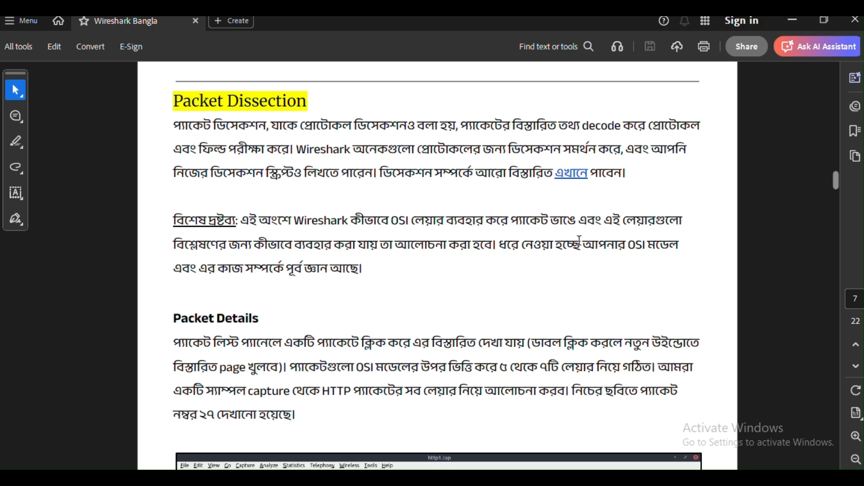
left_click(580, 180)
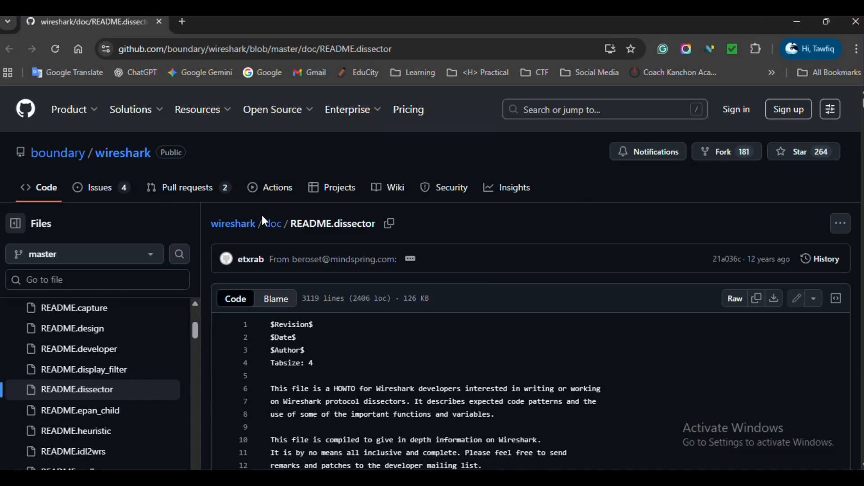
scroll(740, 206, "down", 3)
scroll(411, 312, "down", 10)
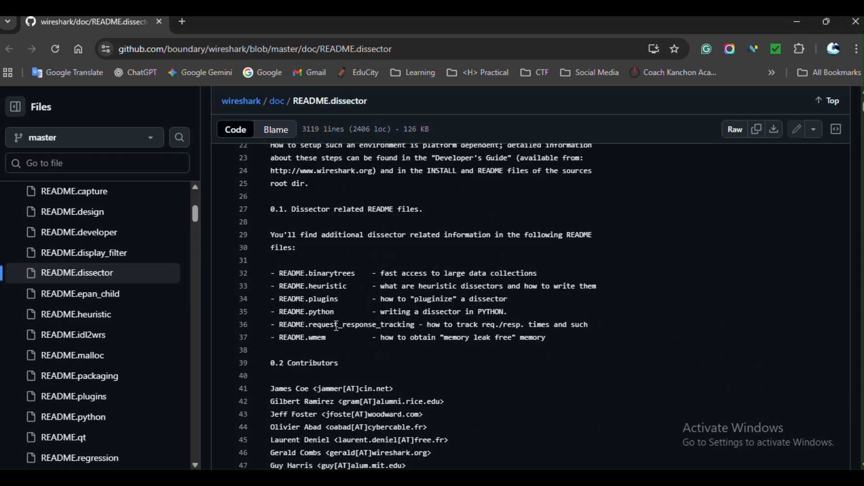
scroll(411, 311, "up", 7)
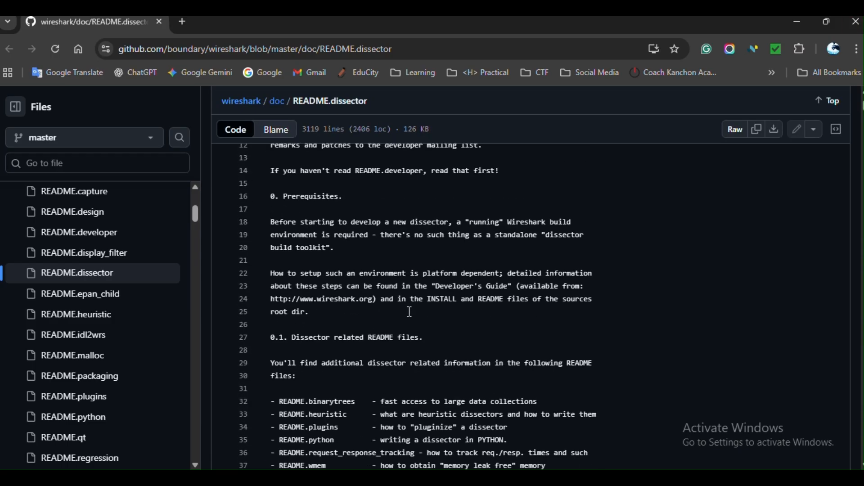
scroll(412, 312, "down", 15)
scroll(426, 333, "down", 20)
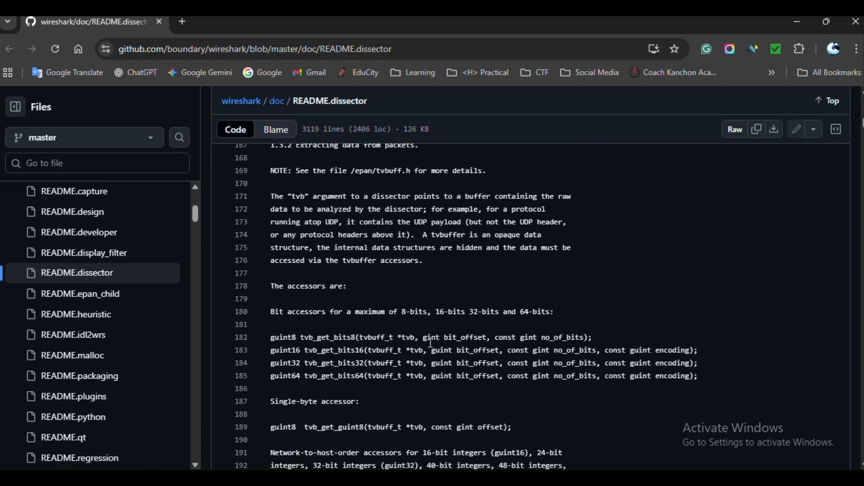
scroll(539, 325, "down", 20)
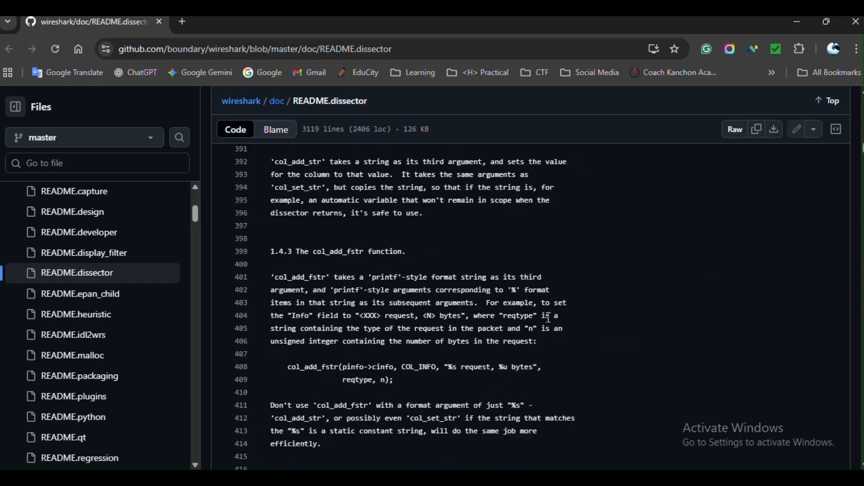
scroll(498, 358, "down", 20)
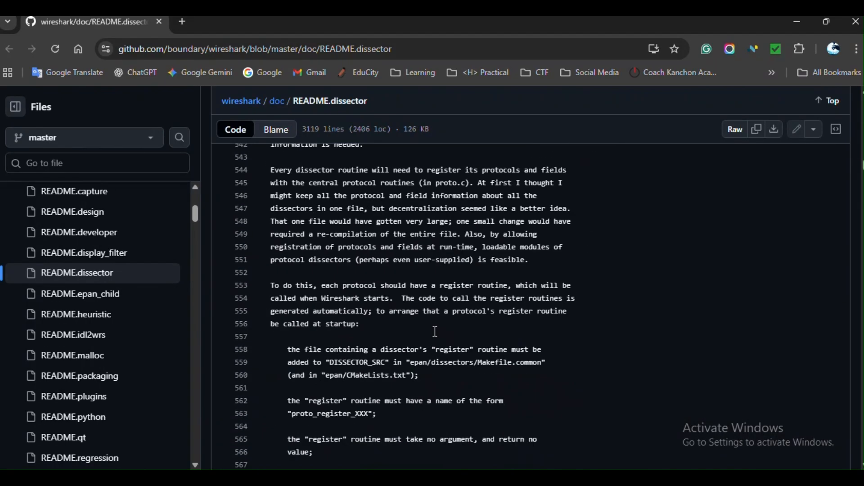
key("alt+Tab")
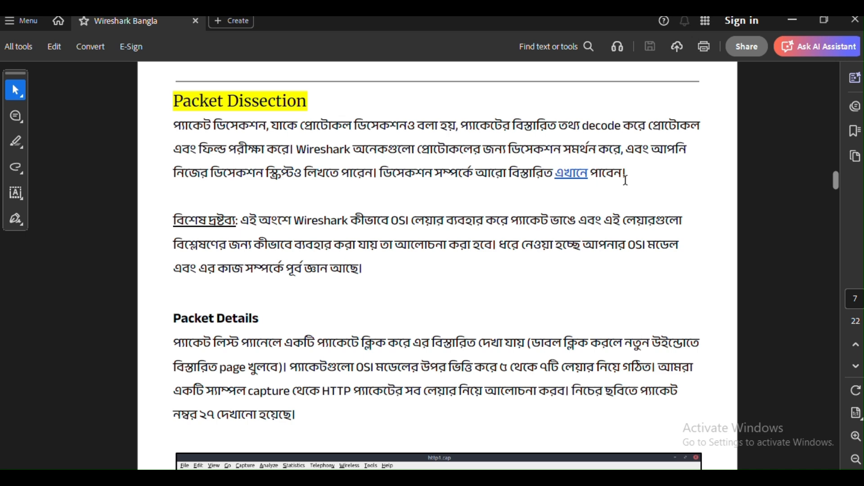
Step: Read the Packet Details section of the PDF through to the screenshot showing packet 27
scroll(279, 295, "down", 5)
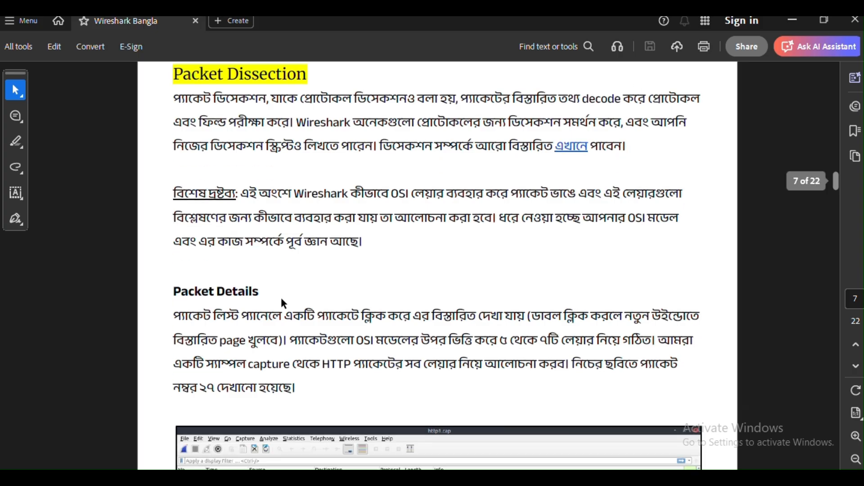
scroll(531, 175, "down", 5)
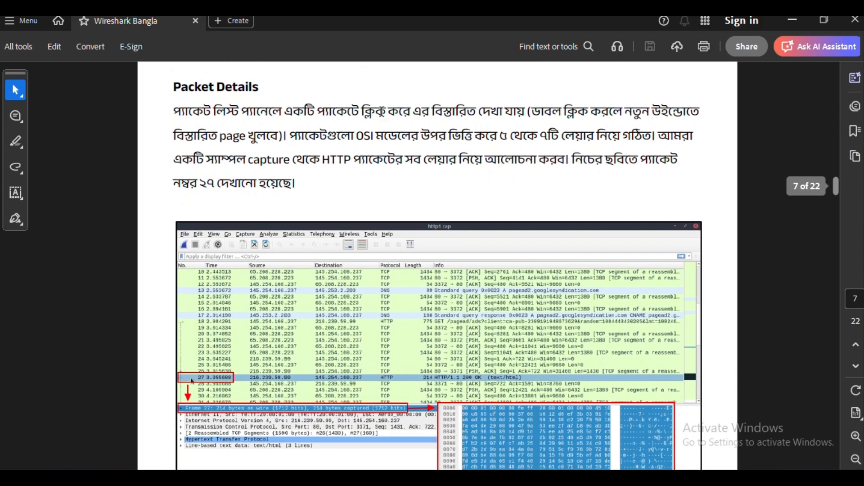
scroll(637, 216, "down", 2)
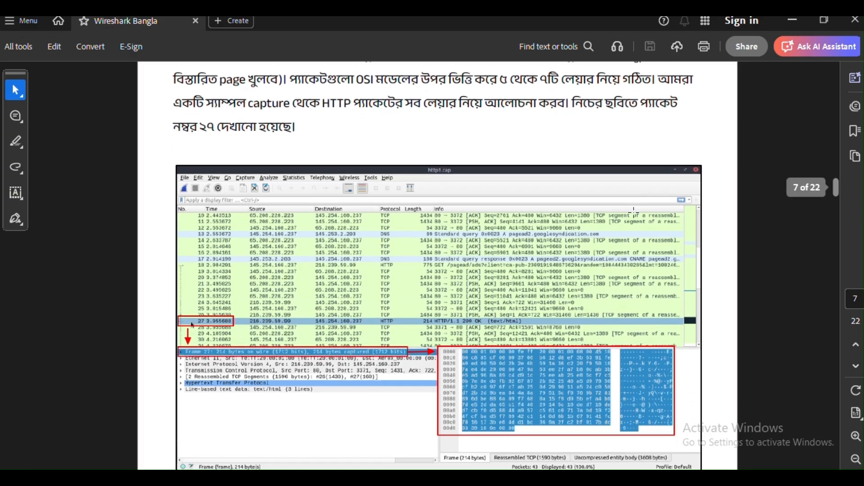
Step: Switch to Wireshark and select packet 10 in the packet list of http1.pcapng
key("alt+Tab")
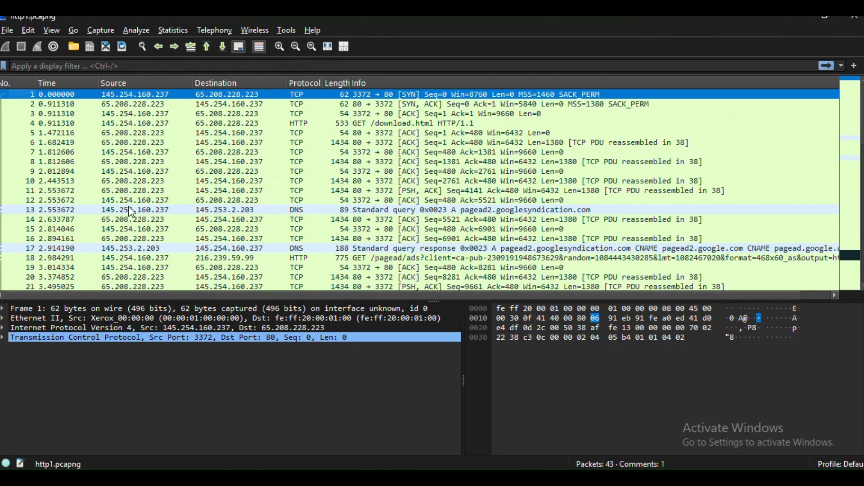
left_click(164, 174)
left_click(145, 185)
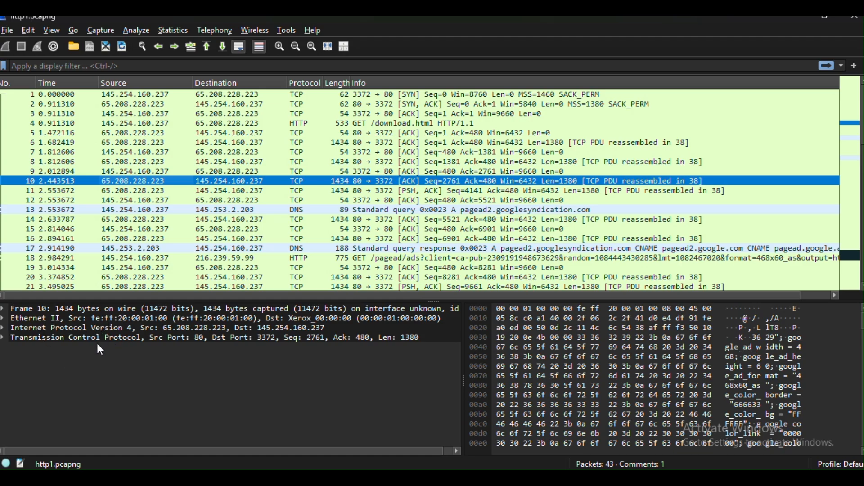
Step: Examine the Frame and Ethernet II details of packet 10, expanding and collapsing each layer in turn
left_click(4, 309)
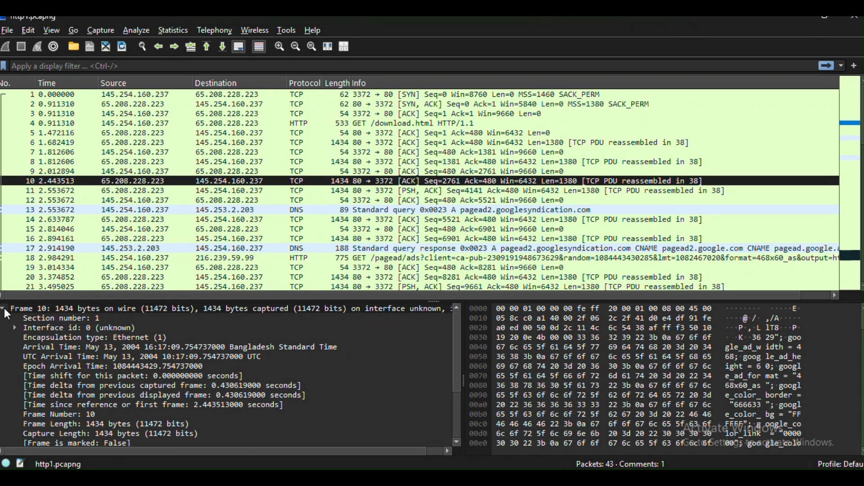
scroll(99, 393, "down", 3)
scroll(115, 360, "up", 3)
left_click(6, 308)
left_click(6, 318)
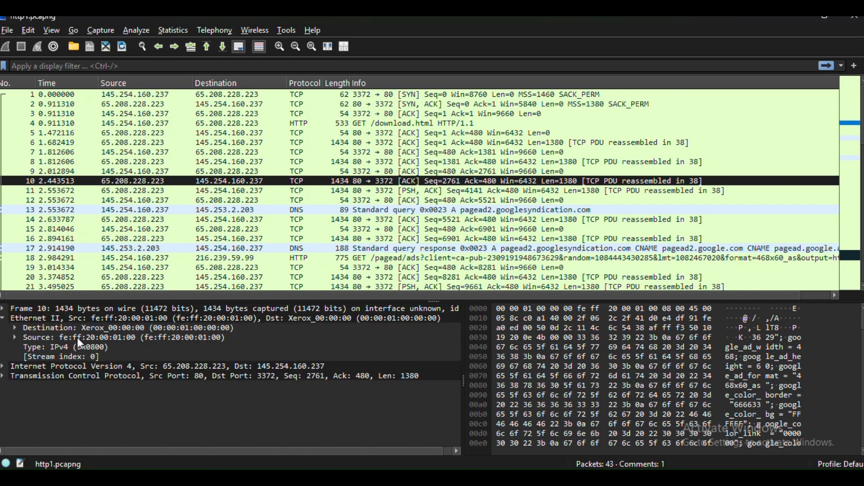
left_click(2, 319)
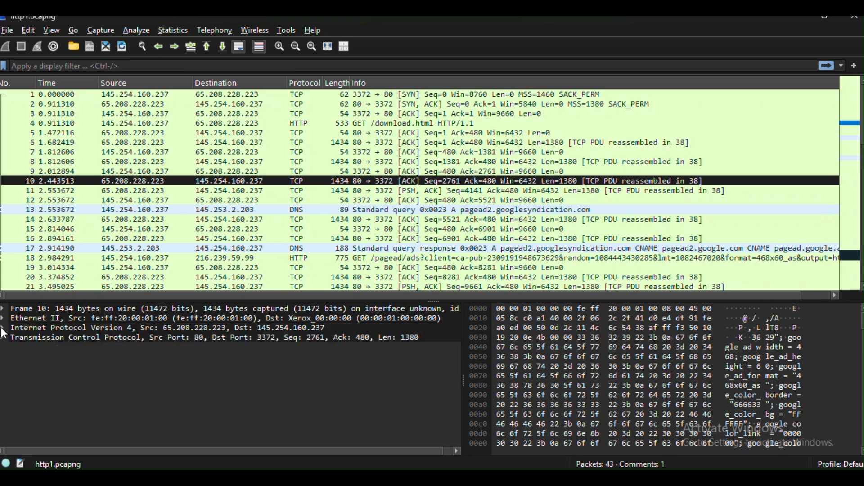
Step: Expand packet 10's Internet Protocol Version 4 layer, review its header fields and collapse it again
left_click(3, 329)
scroll(231, 377, "down", 2)
scroll(131, 377, "up", 2)
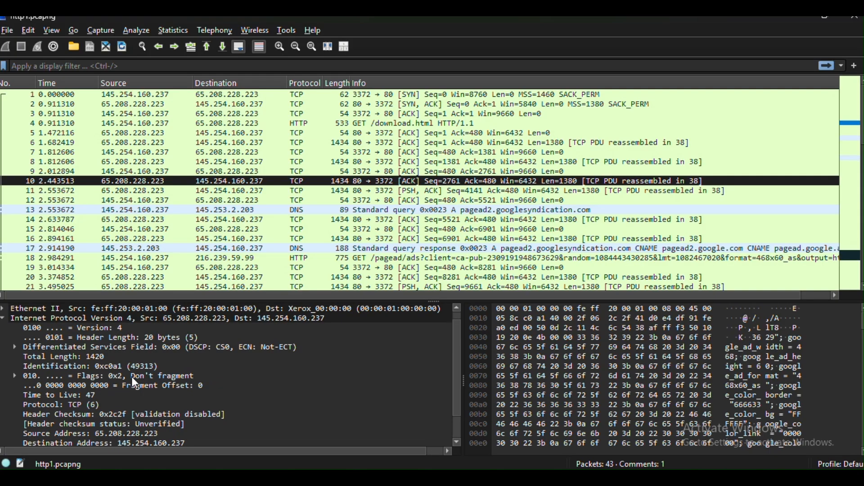
left_click(2, 329)
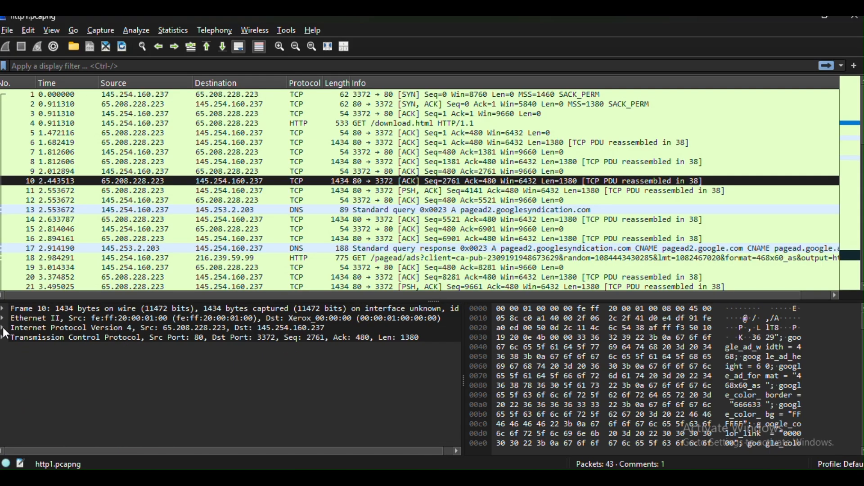
Step: Examine packet 10's Transmission Control Protocol fields, including the source port, window and timestamps, and collapse the layer
left_click(3, 337)
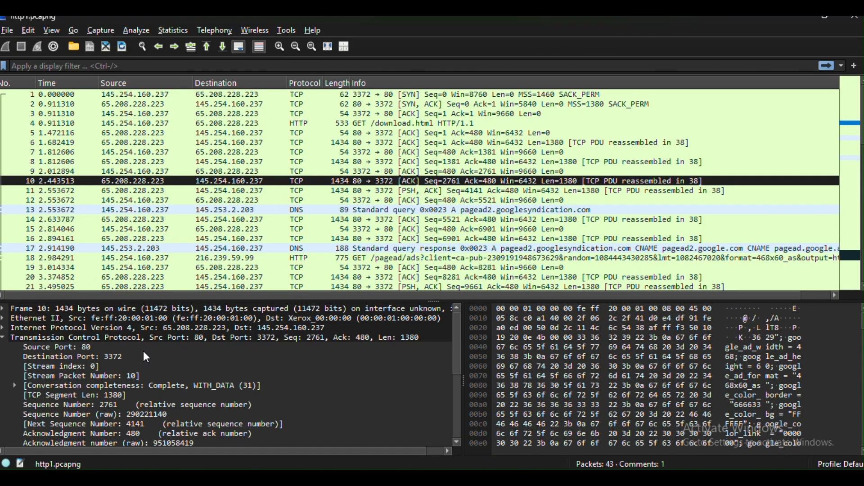
left_click(87, 347)
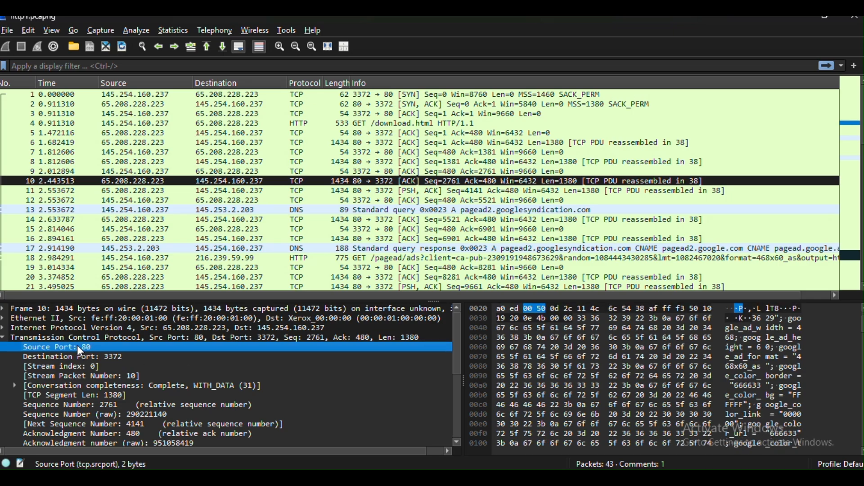
scroll(121, 365, "down", 1)
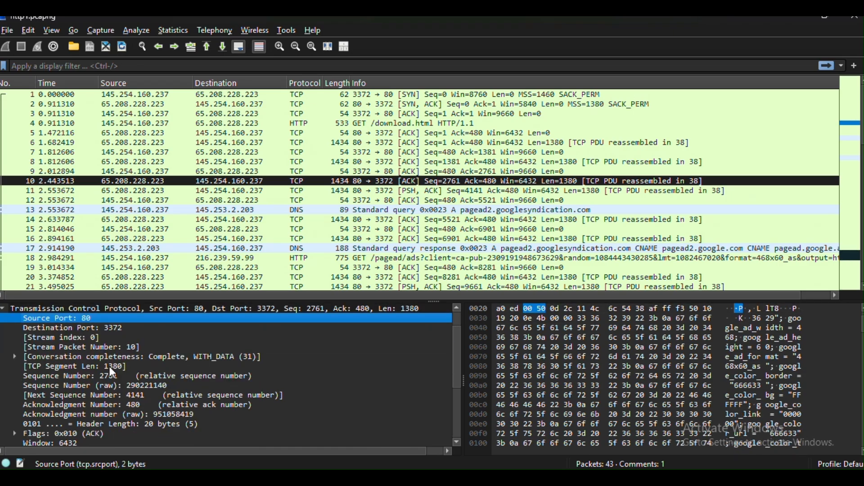
scroll(108, 366, "down", 1)
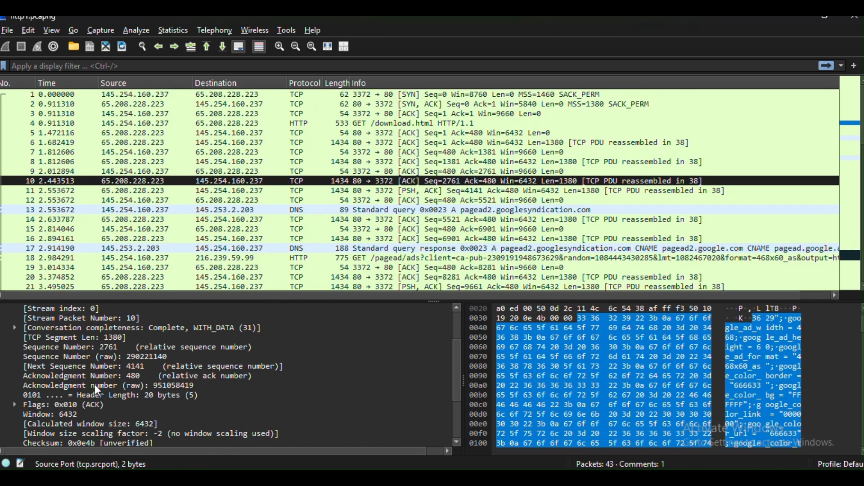
scroll(88, 385, "down", 2)
left_click(72, 359)
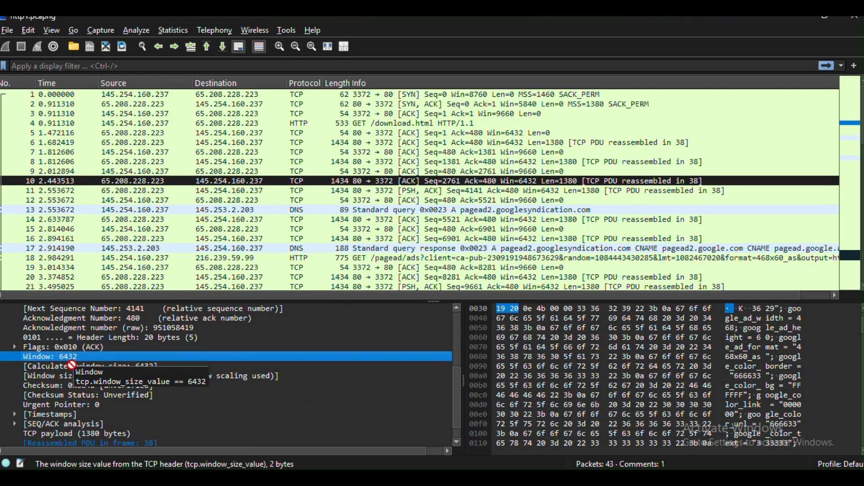
scroll(98, 389, "down", 1)
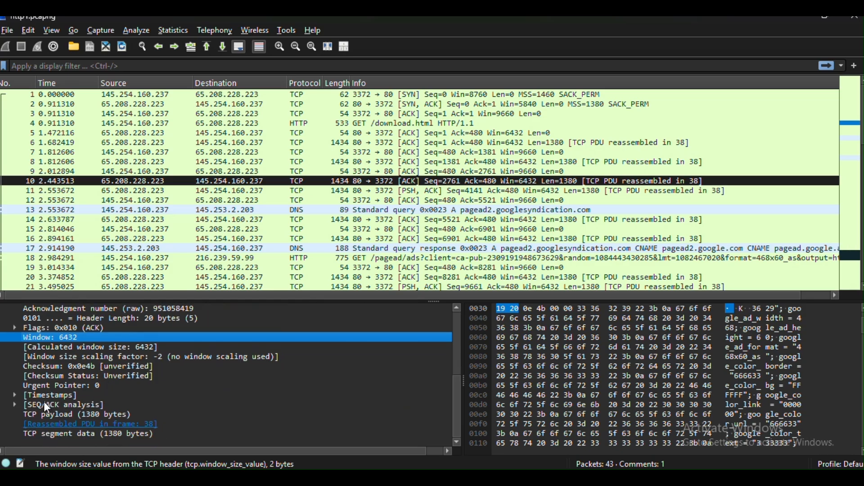
left_click(15, 395)
left_click(15, 395)
scroll(85, 389, "up", 2)
scroll(85, 389, "up", 3)
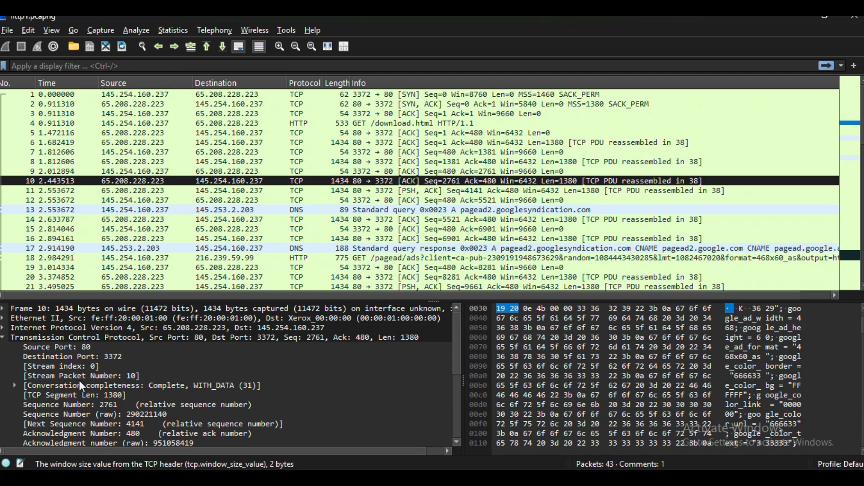
left_click(3, 338)
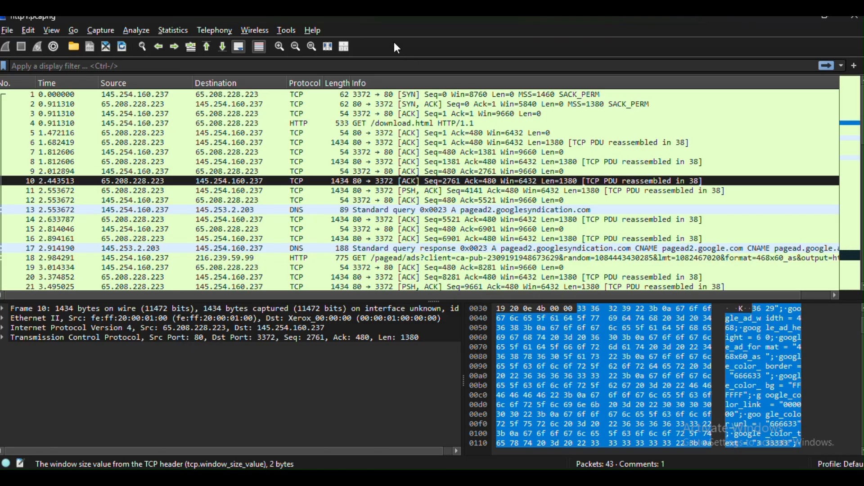
Step: Select HTTP packet 18, collapse its Transmission Control Protocol layer and expand its Hypertext Transfer Protocol layer
scroll(428, 229, "down", 4)
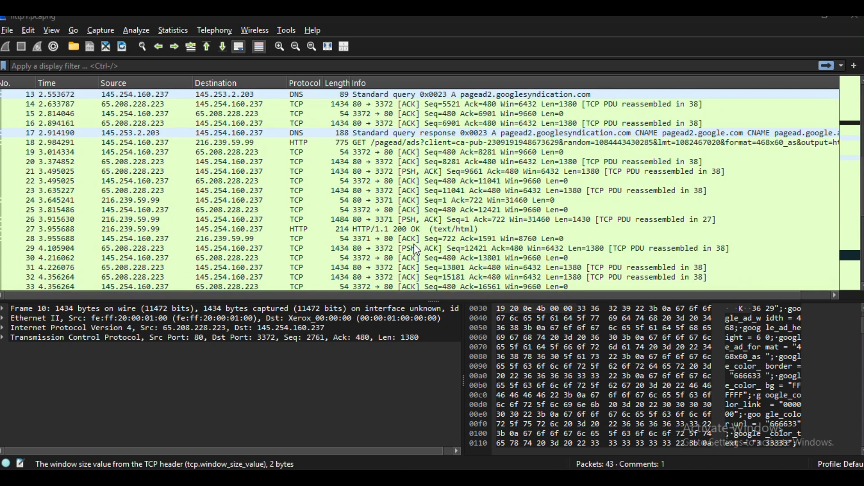
scroll(414, 243, "up", 3)
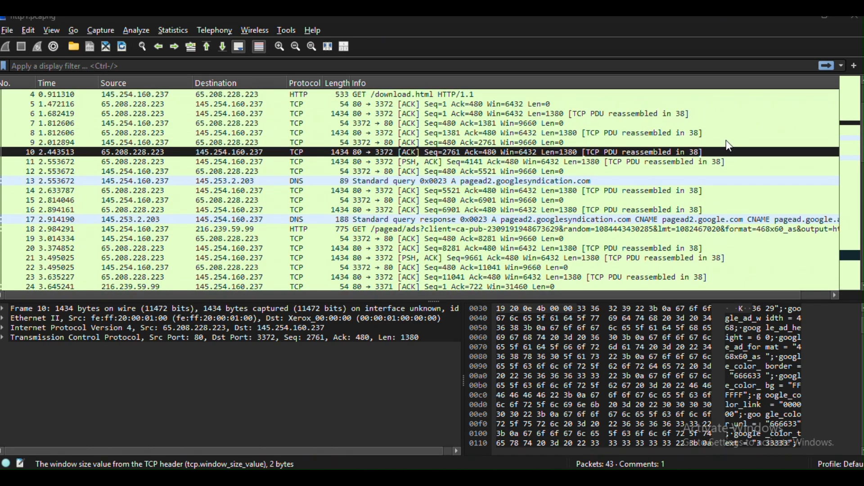
left_click(296, 230)
scroll(109, 343, "down", 1)
scroll(36, 328, "up", 3)
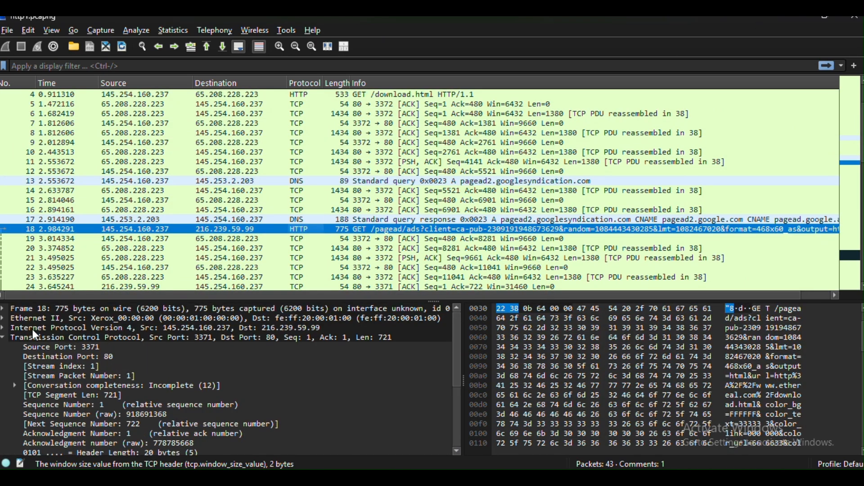
double_click(13, 337)
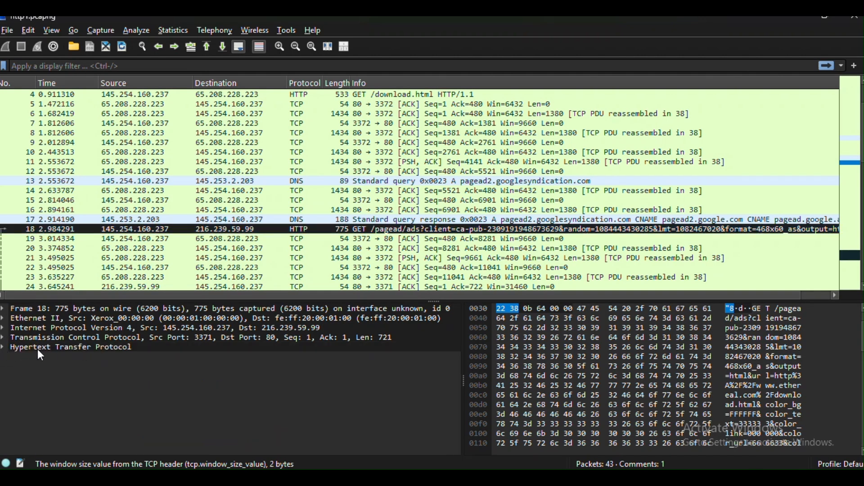
double_click(10, 348)
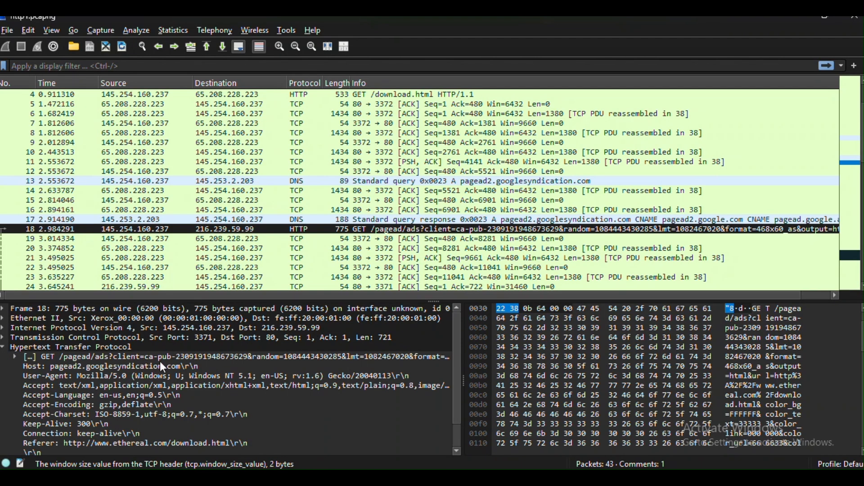
Step: Examine the HTTP request headers of packet 18, from the GET line and Host through to the full request URI
scroll(144, 367, "down", 1)
scroll(135, 378, "up", 1)
scroll(90, 374, "down", 1)
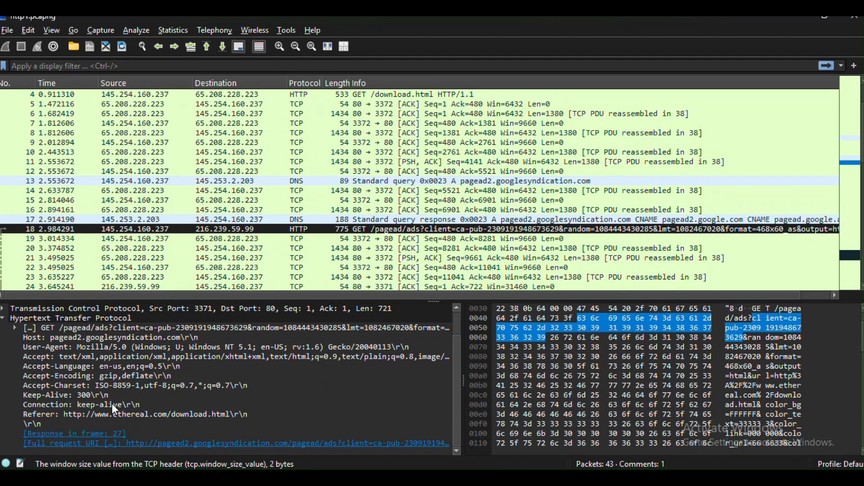
scroll(128, 399, "up", 1)
scroll(158, 404, "down", 1)
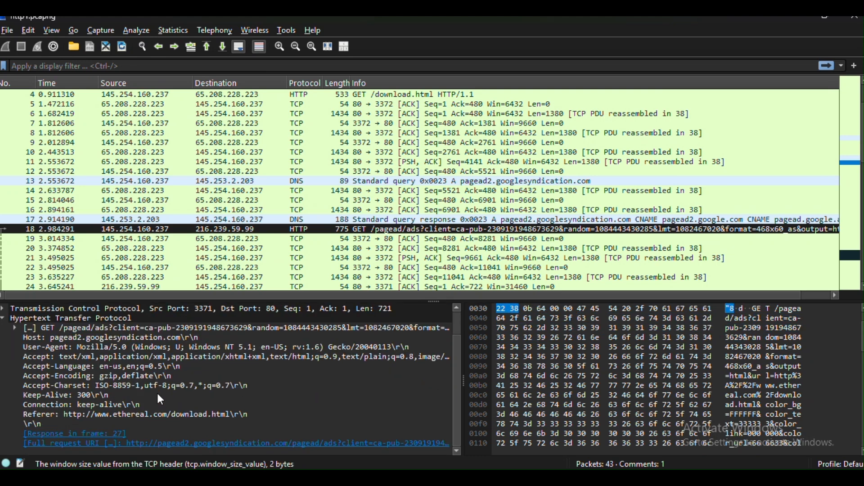
scroll(187, 393, "up", 1)
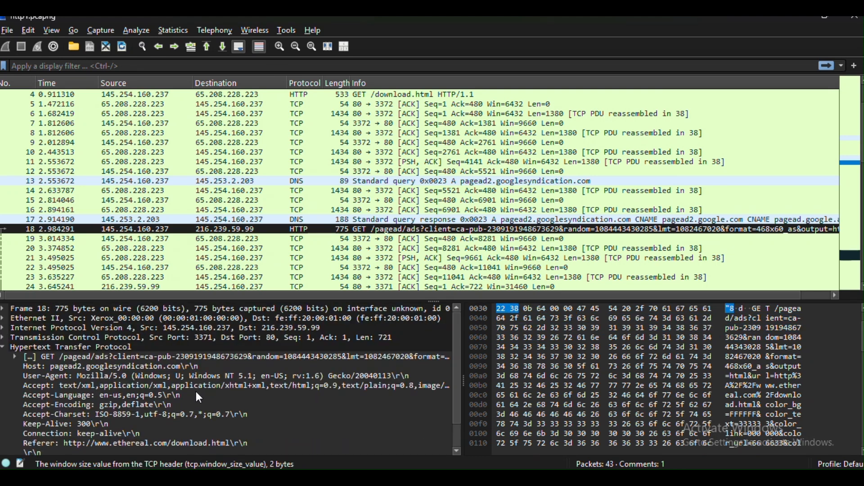
scroll(74, 381, "down", 1)
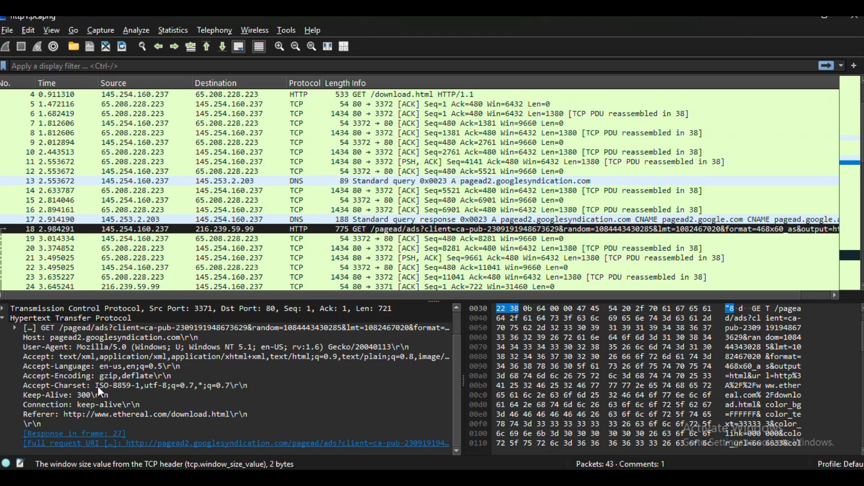
scroll(90, 412, "up", 1)
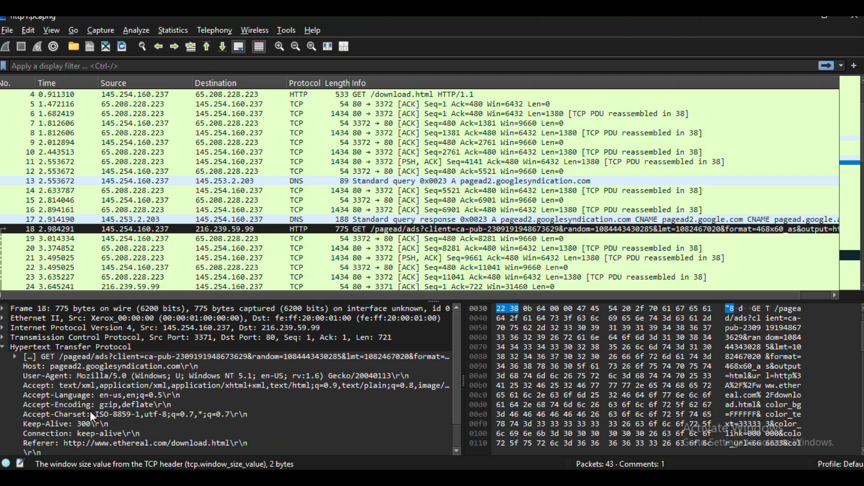
Step: Expand packet 18's GET request down to its Request URI Query parameters, review them and collapse the HTTP layer
left_click(18, 355)
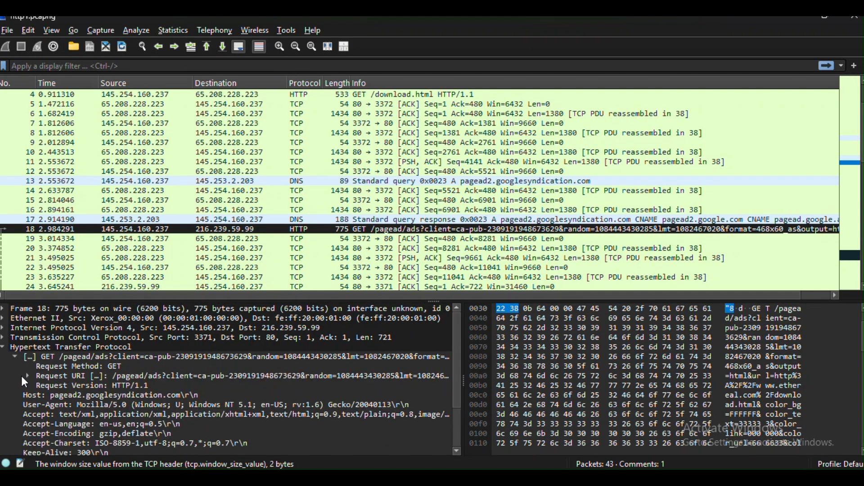
left_click(28, 376)
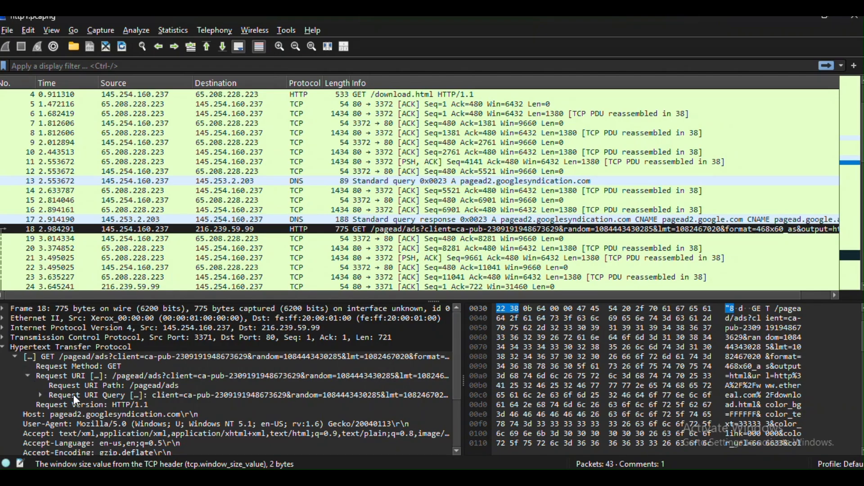
left_click(40, 395)
scroll(306, 365, "down", 3)
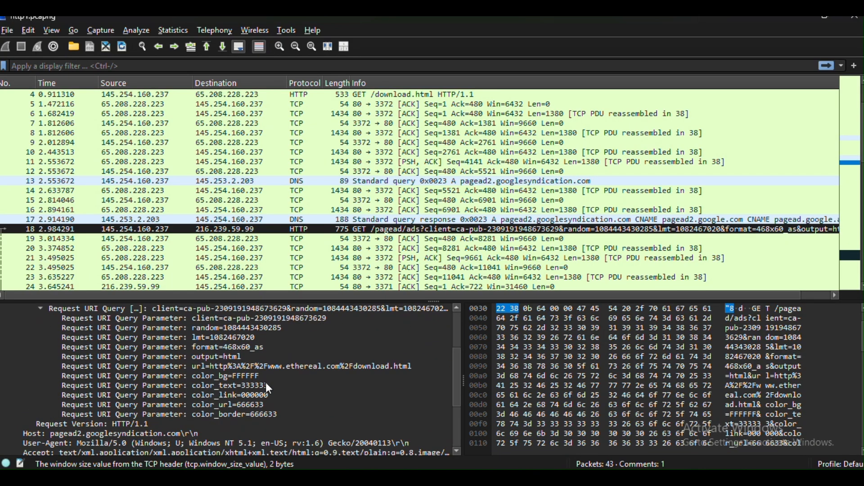
scroll(244, 390, "up", 5)
left_click(15, 356)
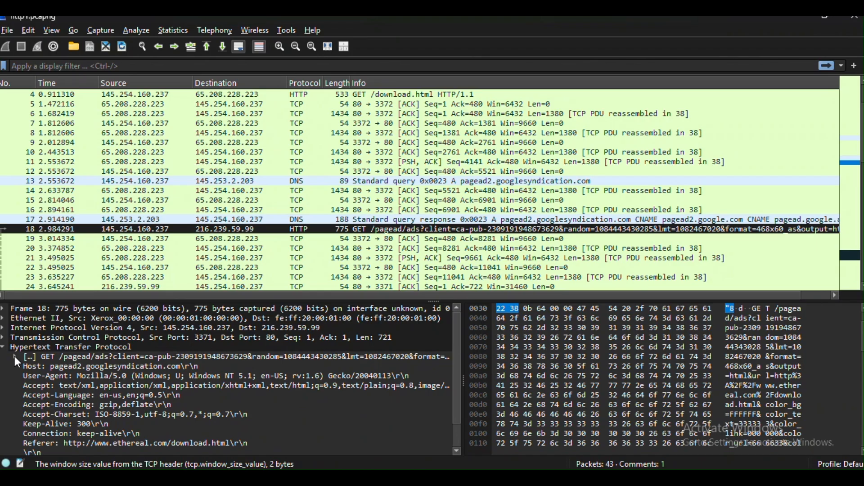
left_click(3, 347)
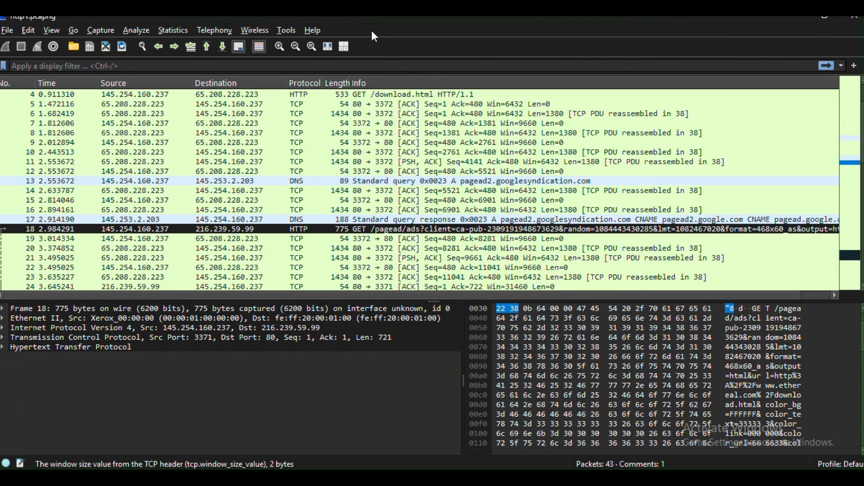
Step: Return to the Wireshark Bangla PDF and read the Packet Numbers part of the Packet Navigation section
left_click(793, 19)
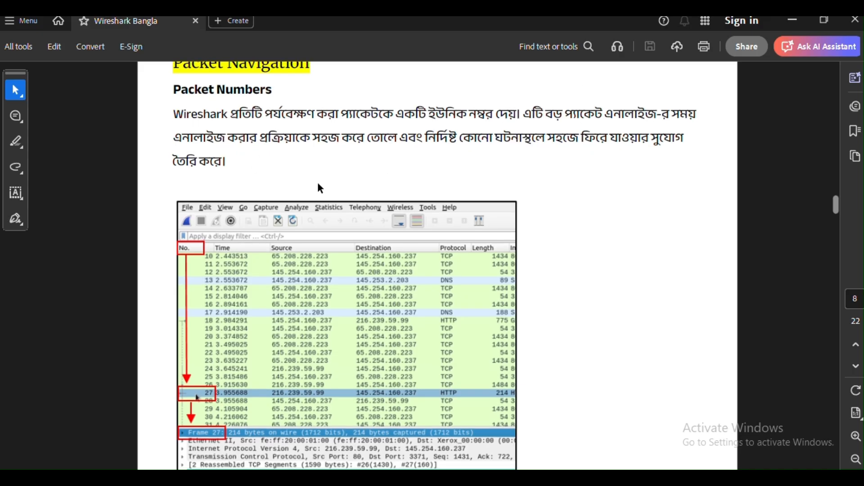
scroll(317, 182, "up", 2)
scroll(268, 189, "down", 4)
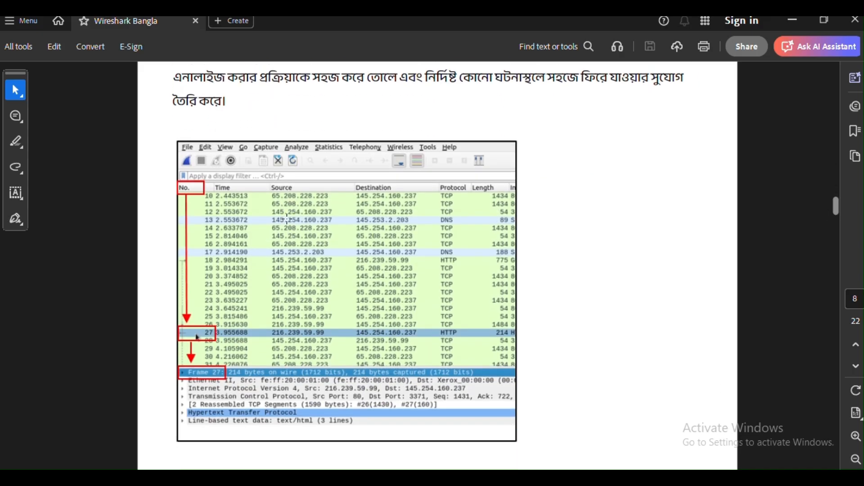
Step: Switch to Wireshark and select packet 16 in the packet list
key("alt+Tab")
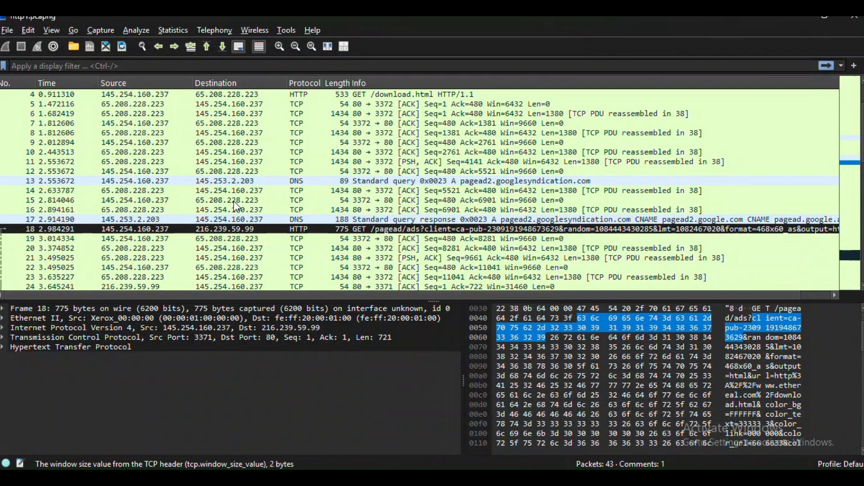
scroll(99, 199, "down", 2)
scroll(154, 244, "up", 3)
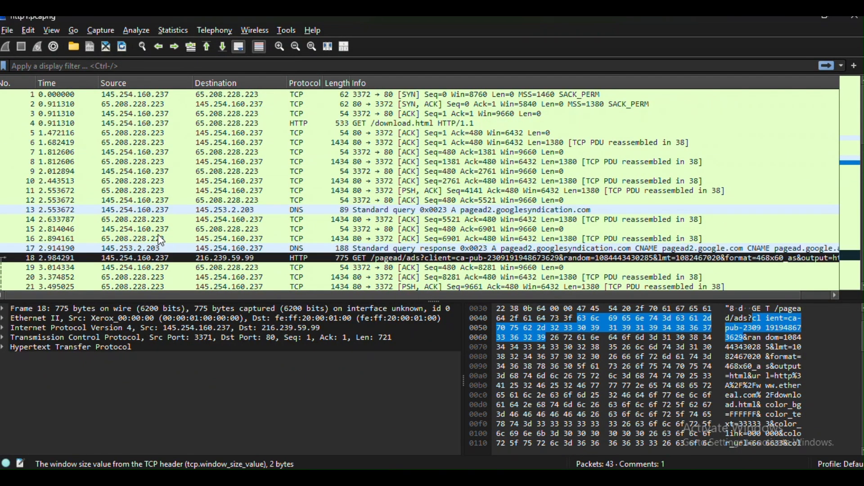
left_click(137, 201)
left_click(161, 239)
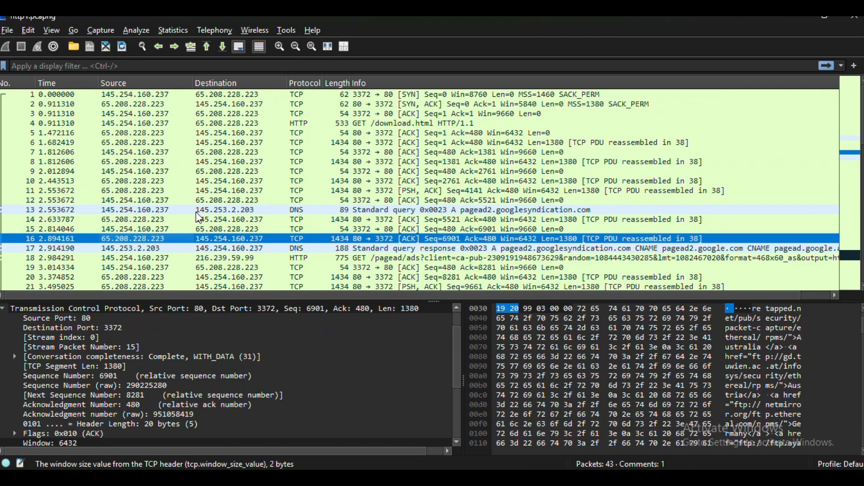
Step: Select DNS response packet 17, followed by TCP packet 29 further down the packet list
scroll(207, 225, "down", 3)
left_click(364, 168)
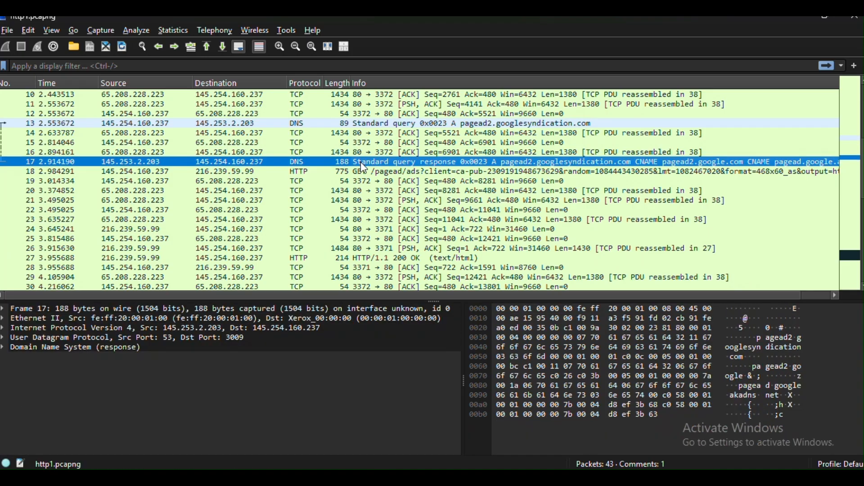
left_click(217, 200)
scroll(180, 218, "down", 2)
left_click(189, 221)
scroll(191, 228, "down", 2)
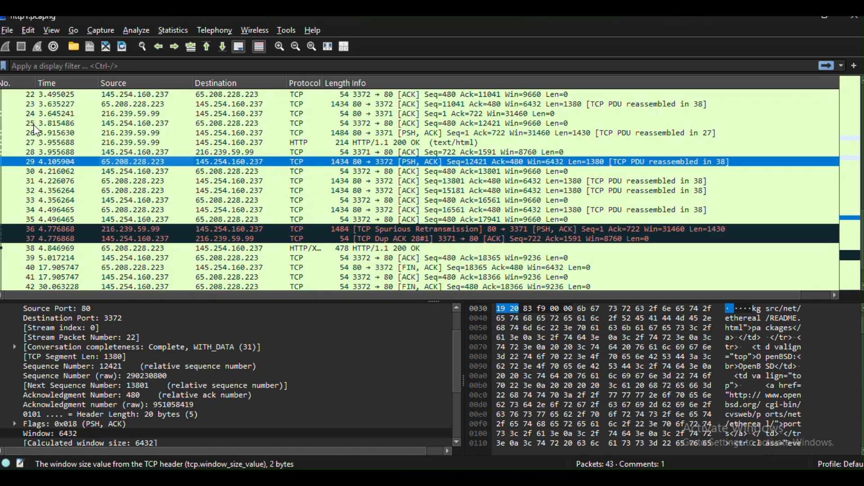
Step: Examine how the No. column numbers the packets, going through the list from the first packet to the last
scroll(48, 182, "down", 1)
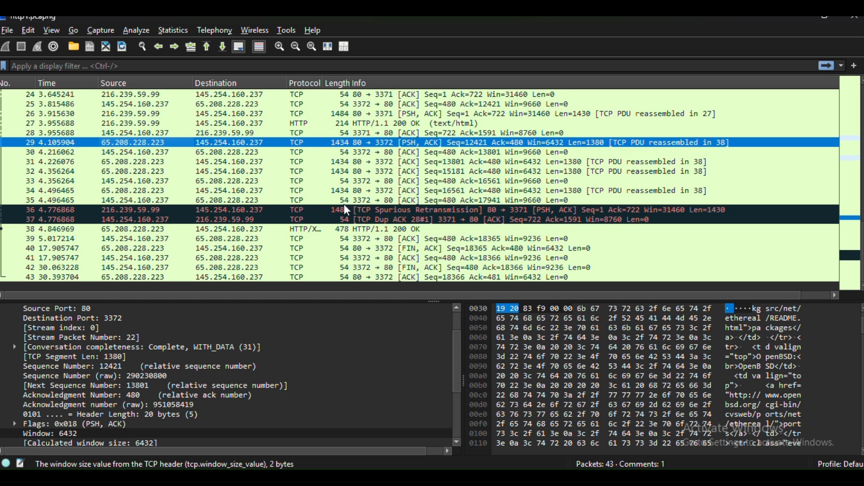
scroll(343, 202, "up", 8)
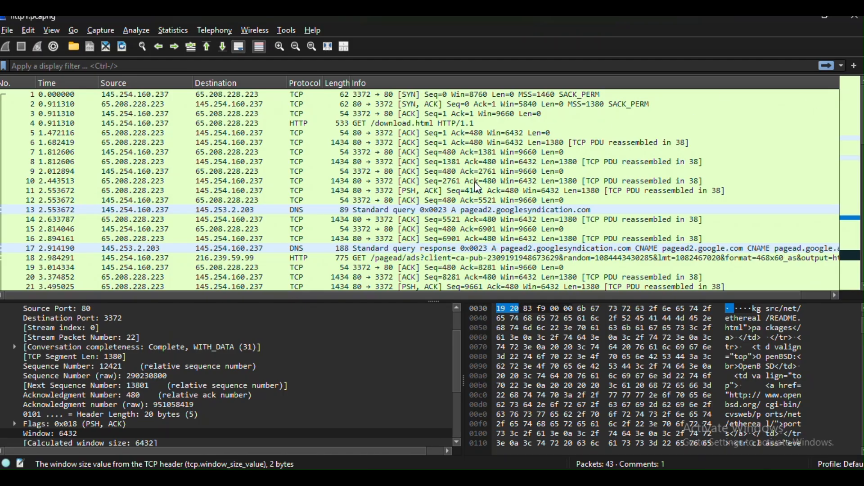
scroll(509, 155, "down", 7)
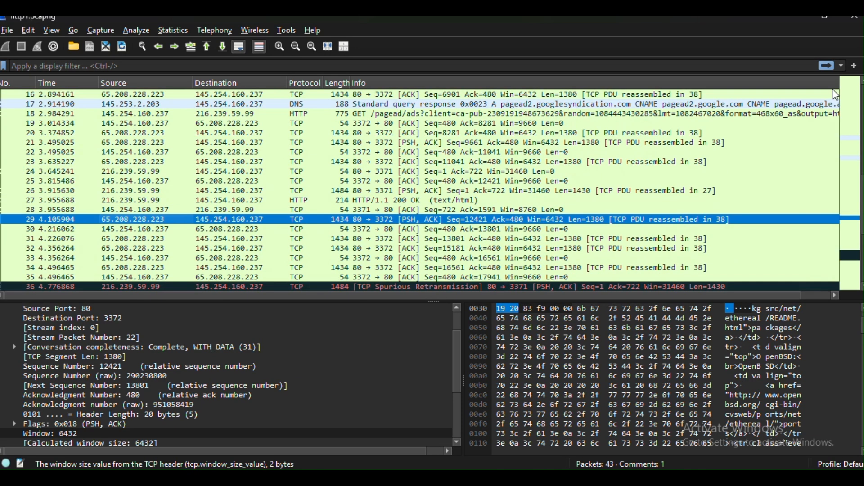
scroll(503, 217, "up", 1)
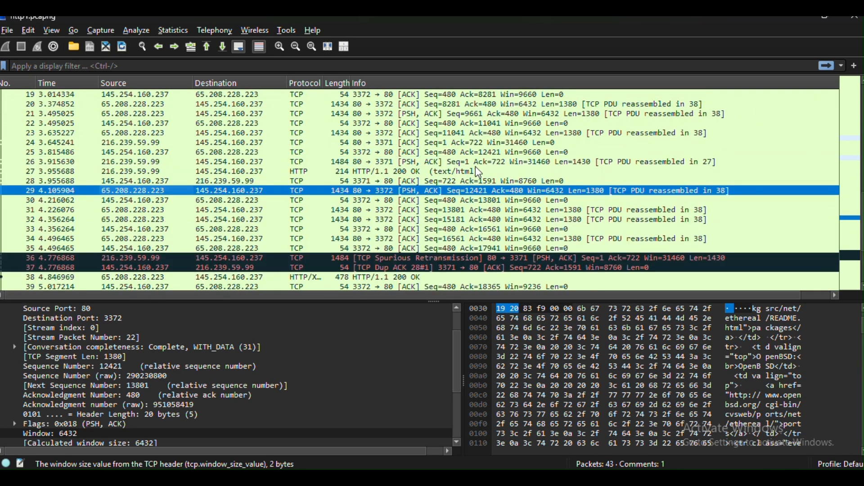
scroll(455, 176, "down", 2)
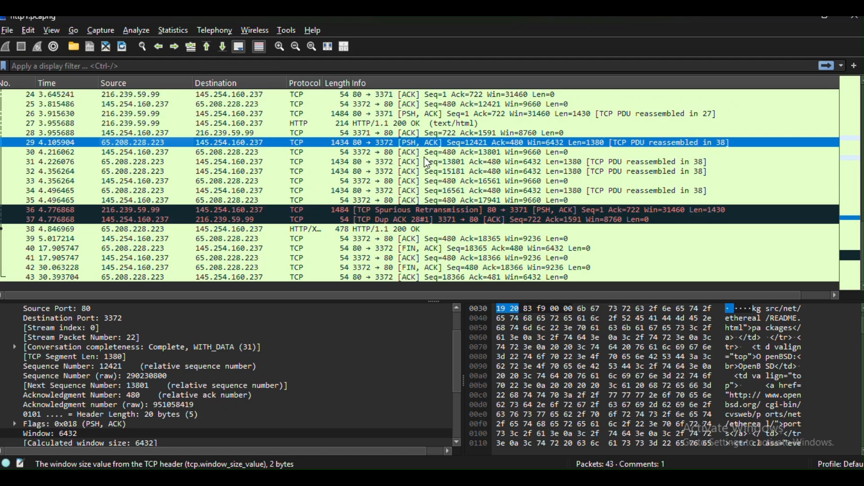
scroll(459, 234, "up", 8)
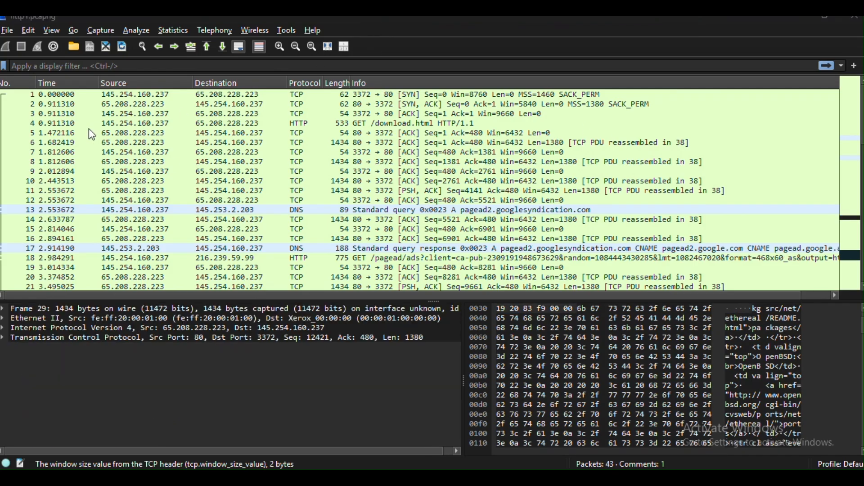
Step: Select HTTP packet 27 and TCP packet 33 in turn, and collapse packet 33's Transmission Control Protocol layer
scroll(88, 128, "down", 4)
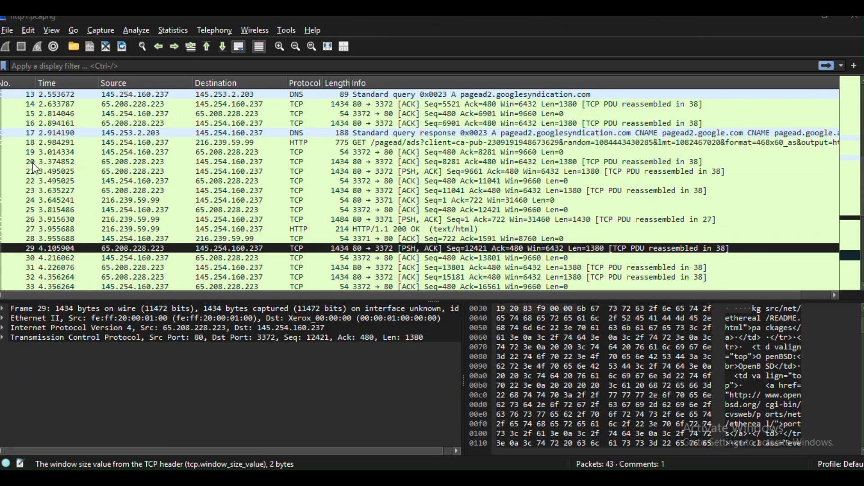
left_click(53, 227)
scroll(16, 325, "up", 2)
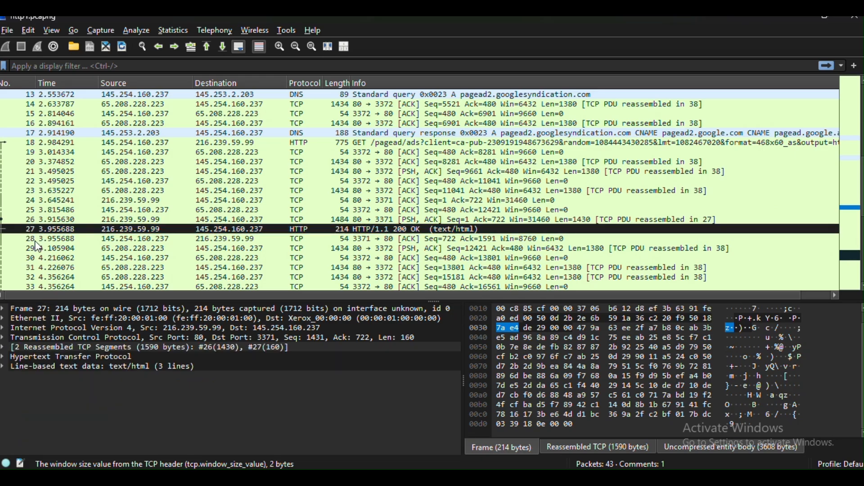
scroll(60, 244, "down", 2)
left_click(60, 230)
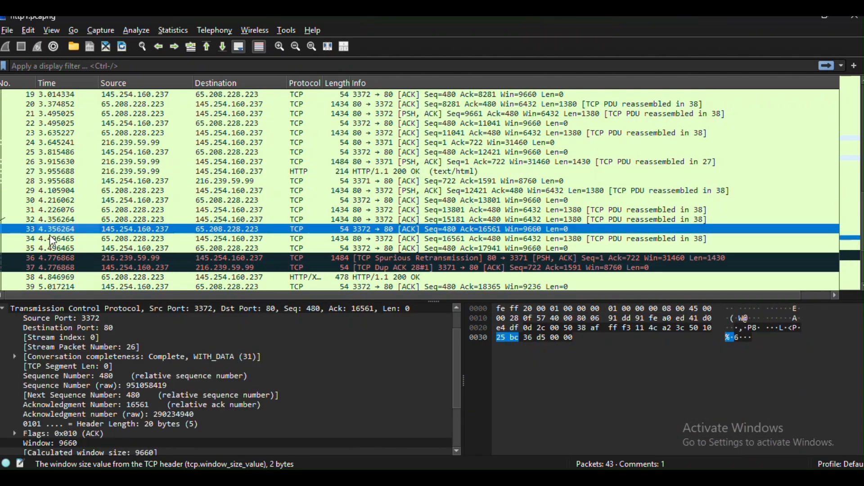
scroll(18, 321, "up", 1)
left_click(1, 337)
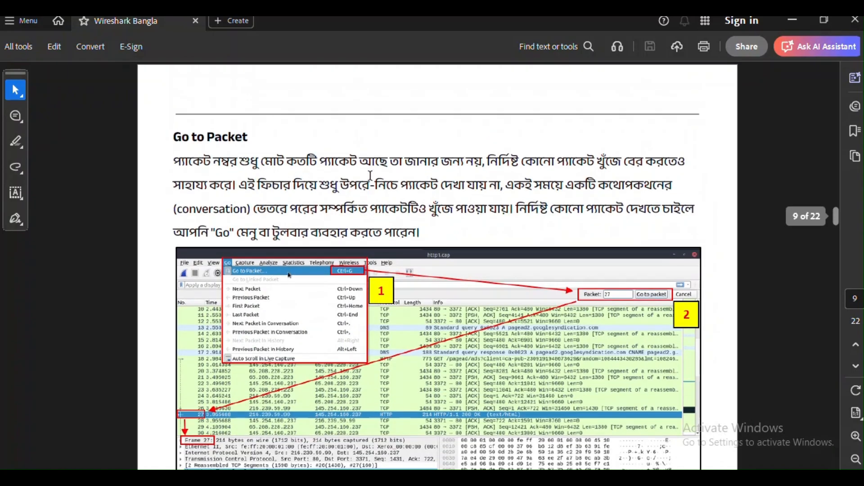
Step: Read the Go to Packet section of the Wireshark Bangla PDF and return to Wireshark
scroll(253, 186, "up", 1)
scroll(252, 185, "down", 1)
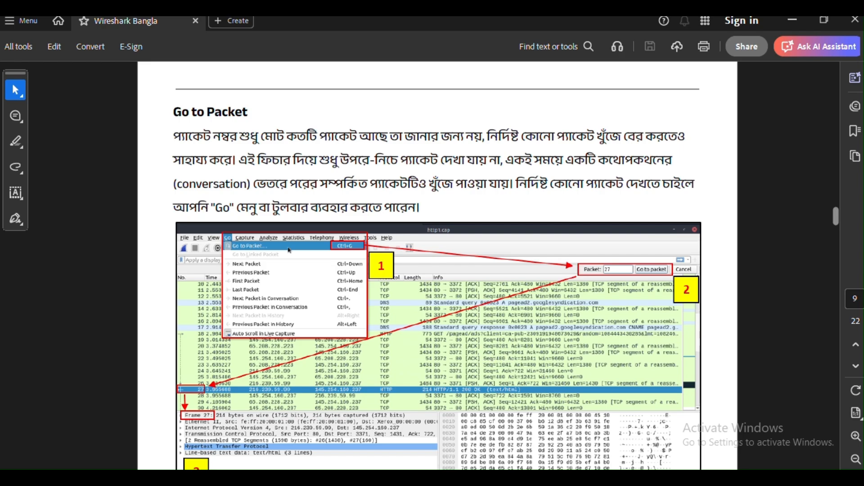
mouse_move(604, 478)
left_click(603, 478)
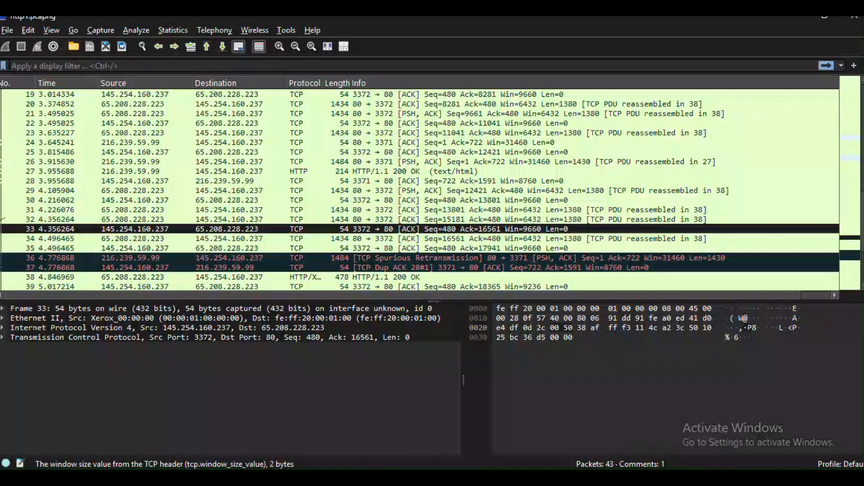
Step: Use Go to Packet to jump to packet 10
scroll(647, 162, "up", 3)
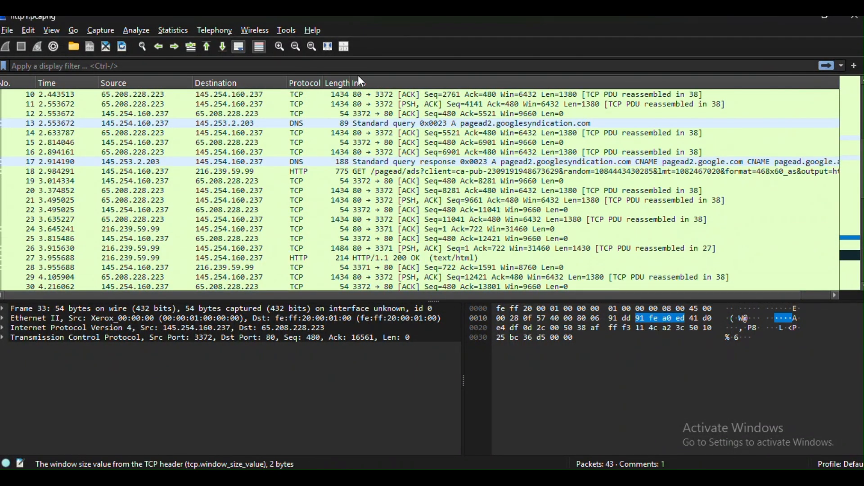
left_click(74, 31)
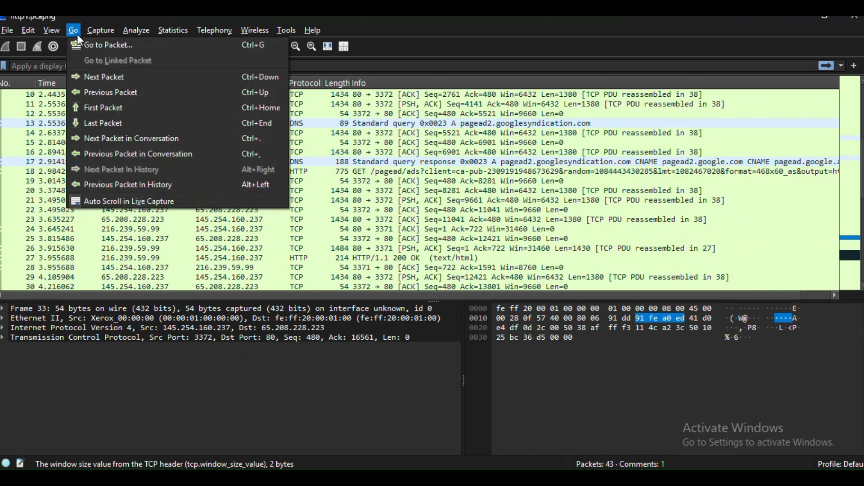
left_click(104, 48)
type("10")
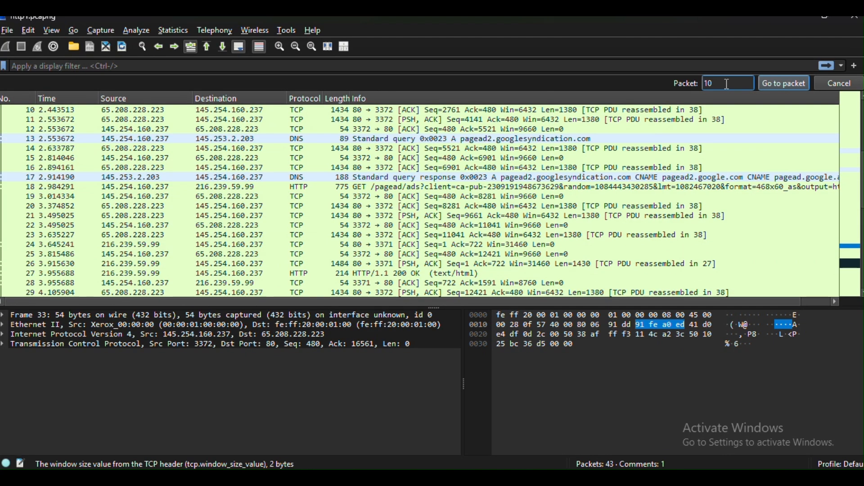
left_click(782, 83)
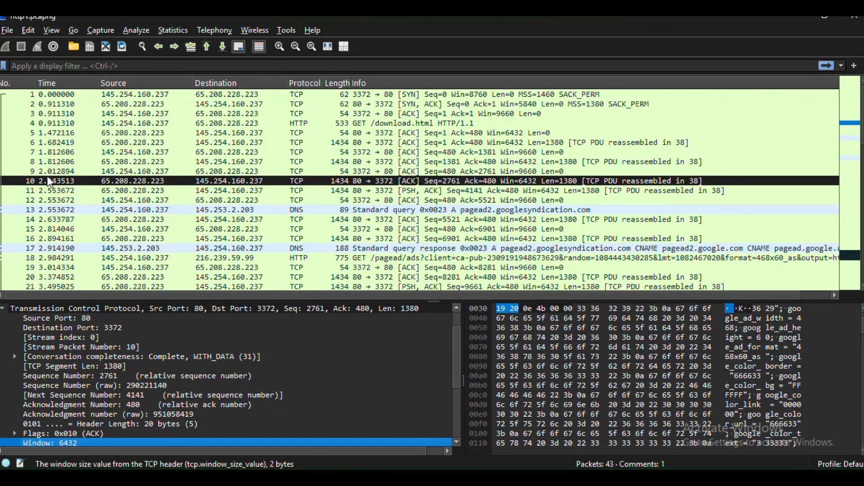
Step: Use Go to Packet to jump to packet 20
scroll(48, 177, "down", 8)
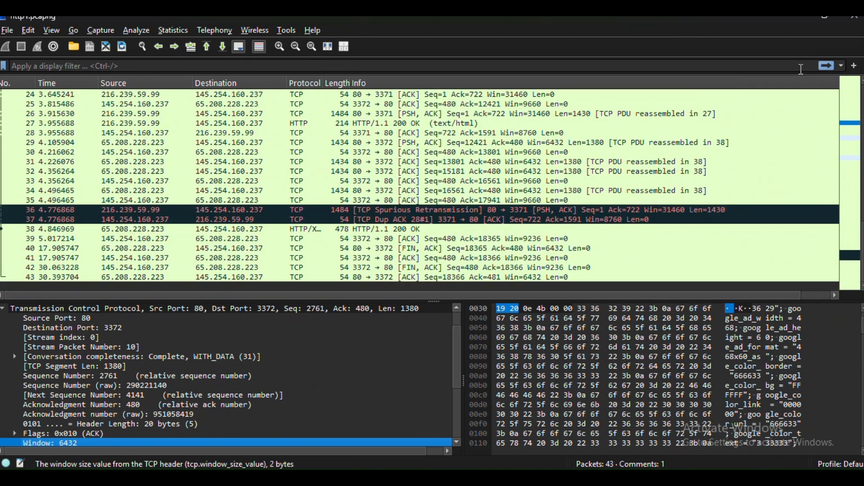
left_click(72, 31)
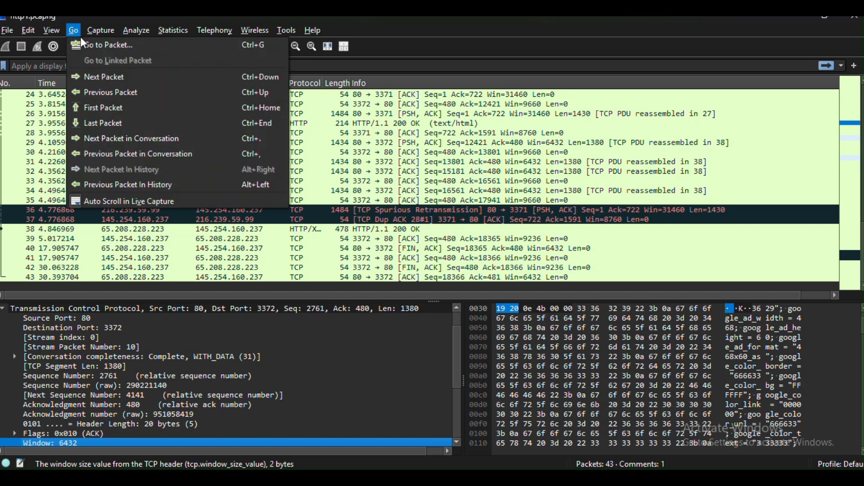
left_click(107, 48)
type("20")
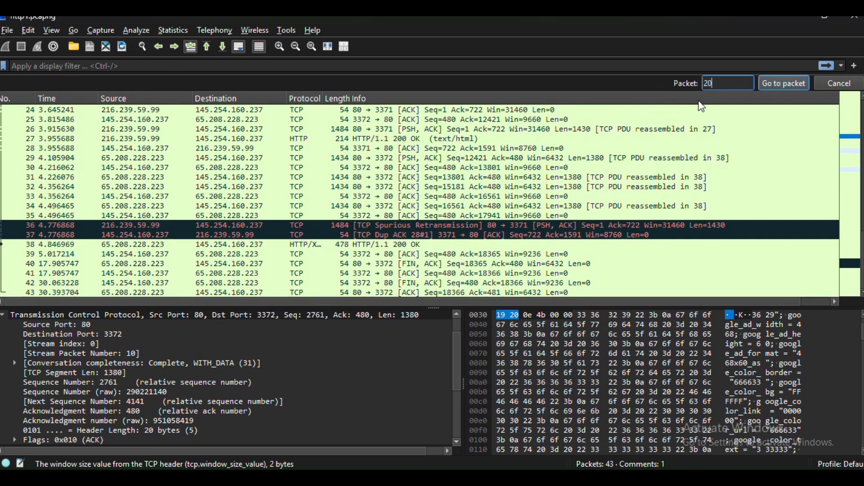
left_click(793, 81)
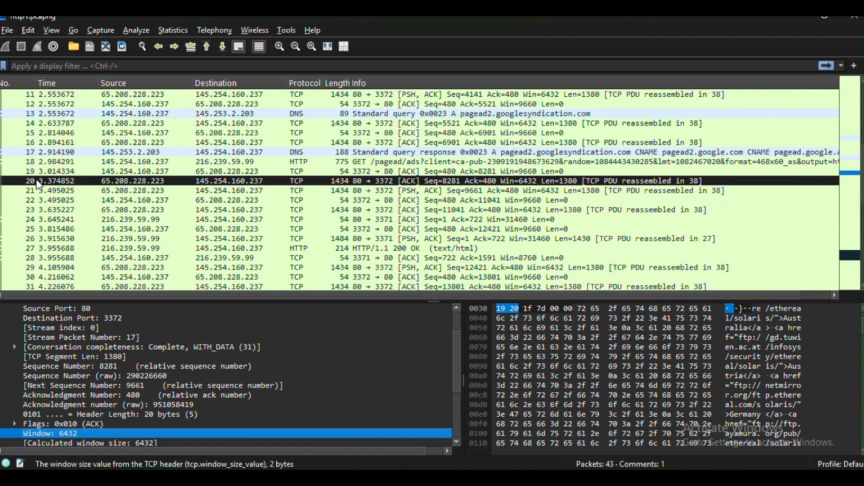
Step: Collapse packet 20's Transmission Control Protocol layer and select its Frame layer, leaving it collapsed
scroll(52, 338, "up", 2)
left_click(4, 337)
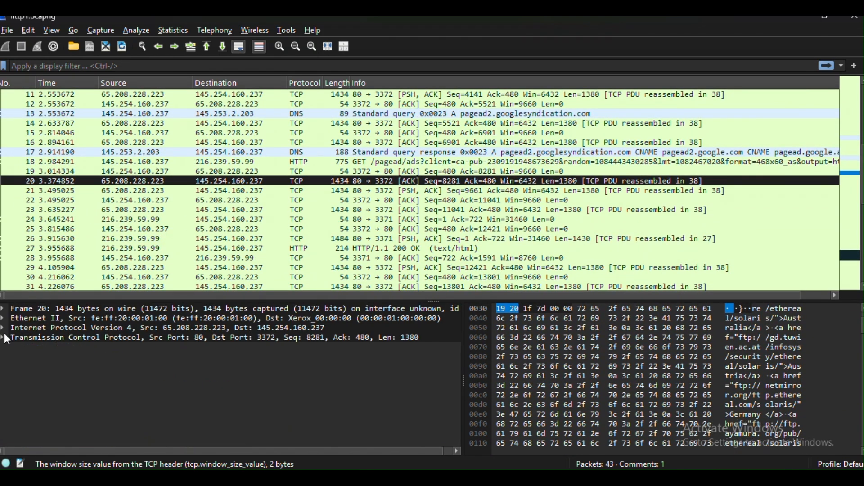
double_click(41, 309)
double_click(40, 309)
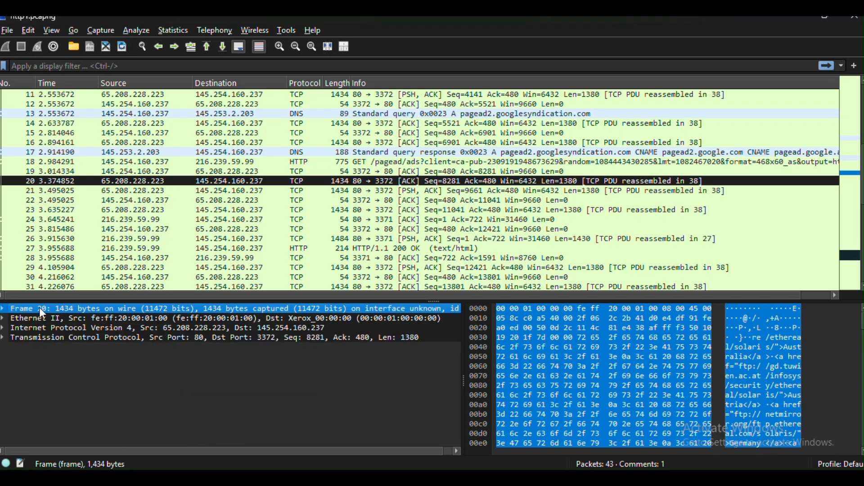
Step: Switch to the Wireshark Bangla PDF, read the Find Packets section with its example screenshots, and minimize the PDF window
key("alt+Tab")
scroll(344, 217, "down", 5)
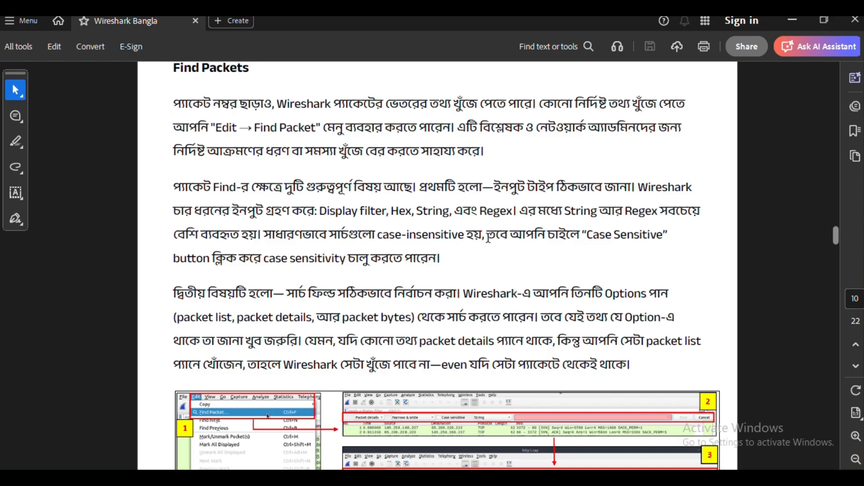
scroll(482, 226, "down", 8)
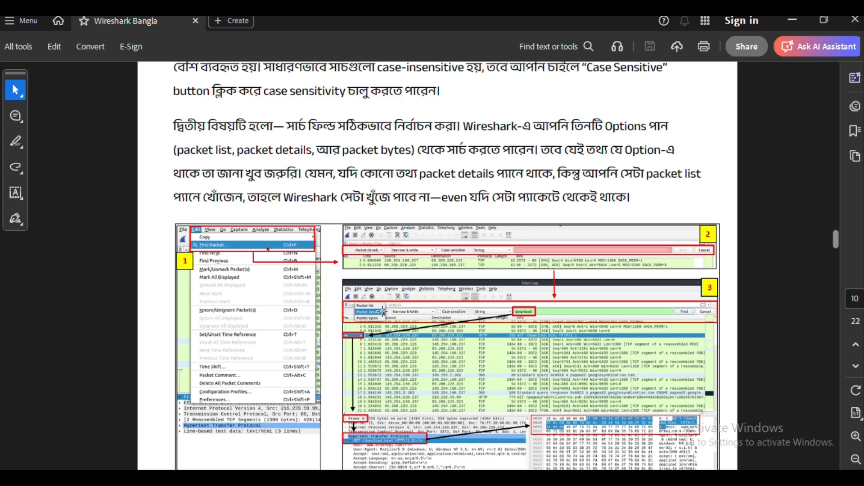
scroll(356, 283, "down", 3)
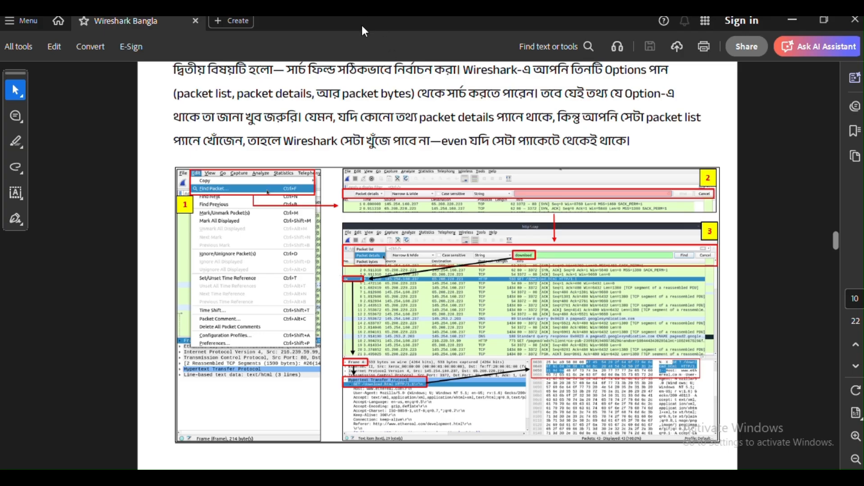
left_click(793, 20)
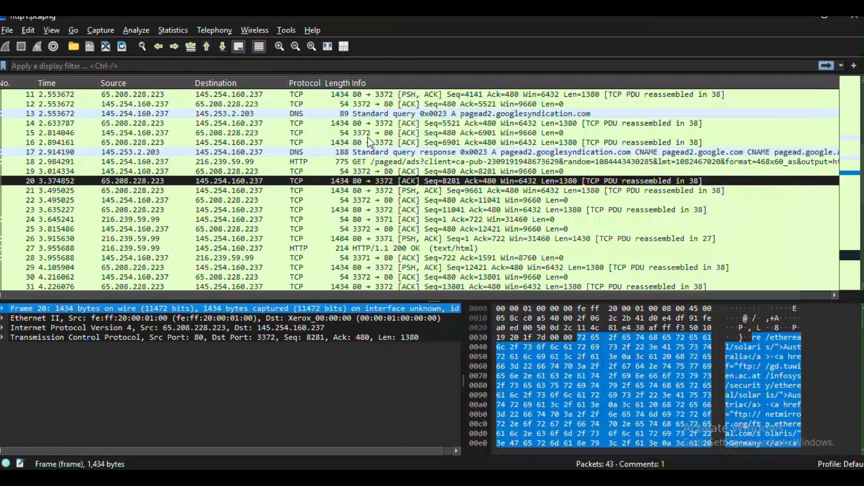
Step: Use Find Packet to search the capture for a packet matching the display filter http
left_click(10, 30)
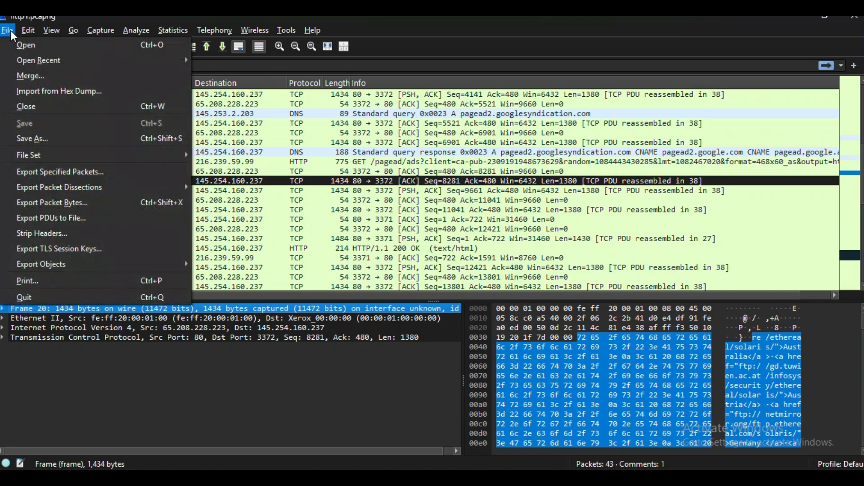
mouse_move(28, 32)
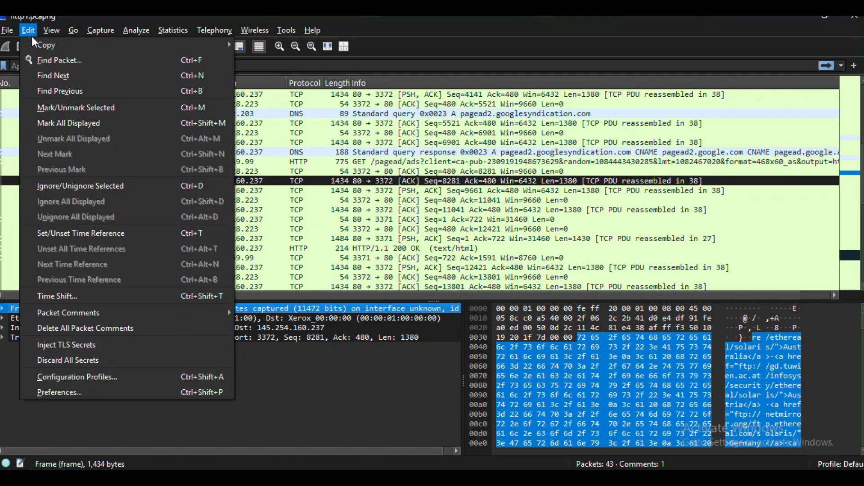
left_click(75, 64)
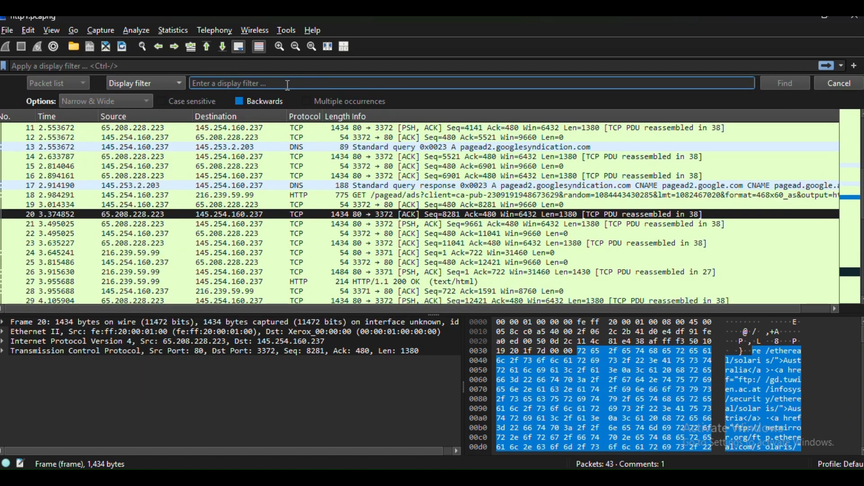
scroll(332, 199, "down", 5)
scroll(482, 185, "up", 4)
scroll(484, 188, "down", 3)
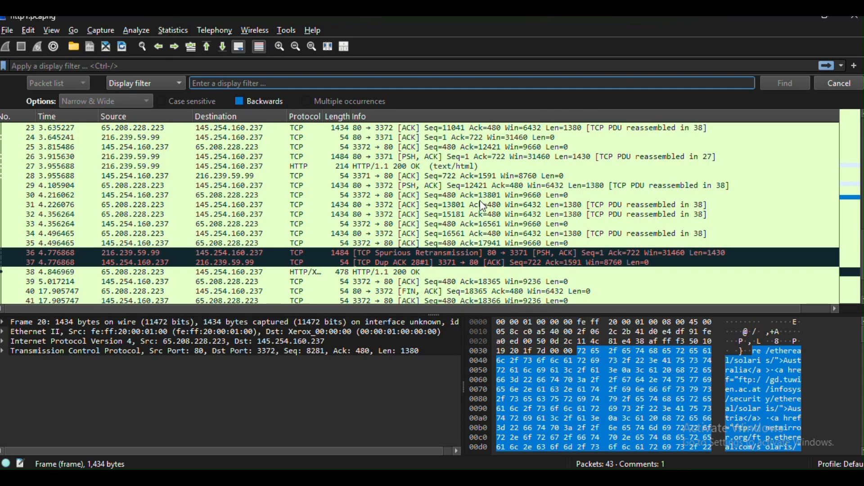
type("http")
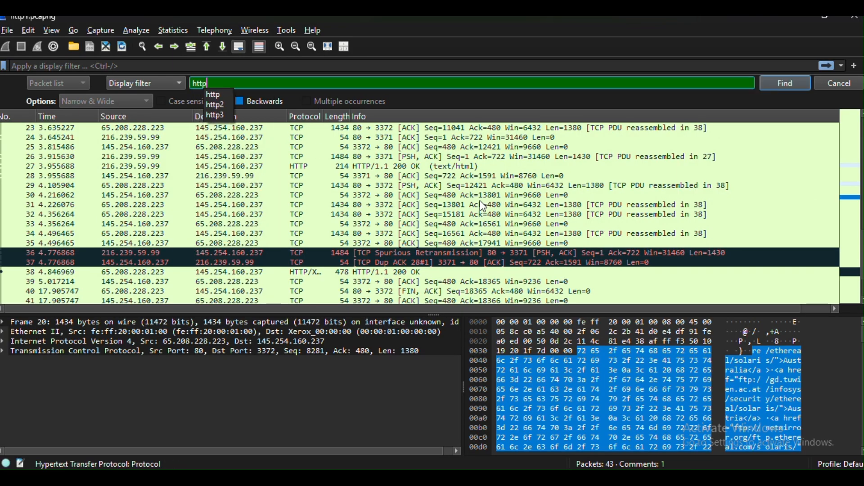
key("Return")
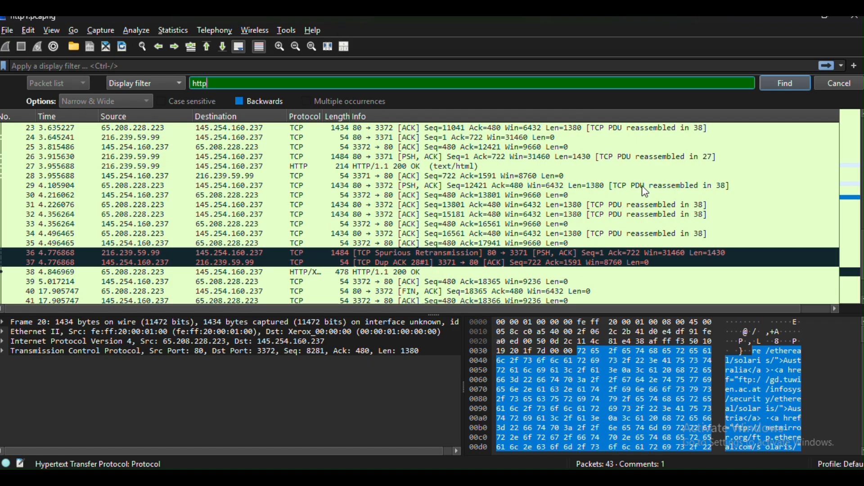
scroll(559, 236, "down", 1)
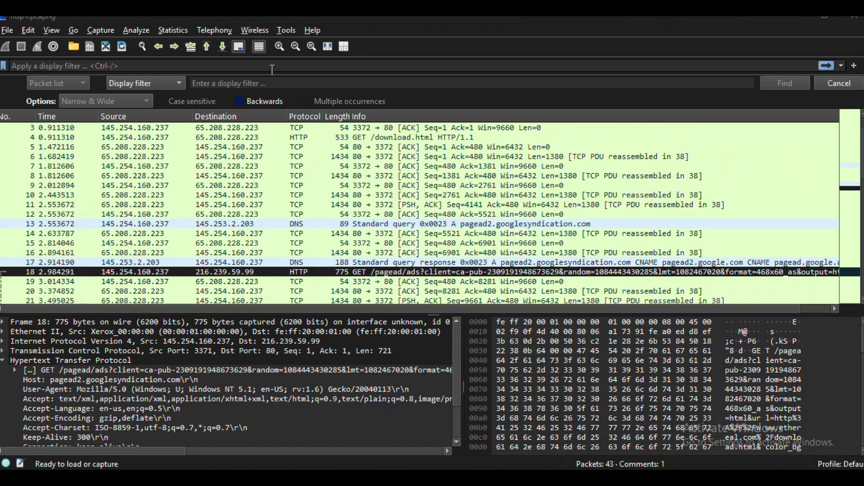
Step: Search again with the display filter http to reach another matching packet
left_click(237, 84)
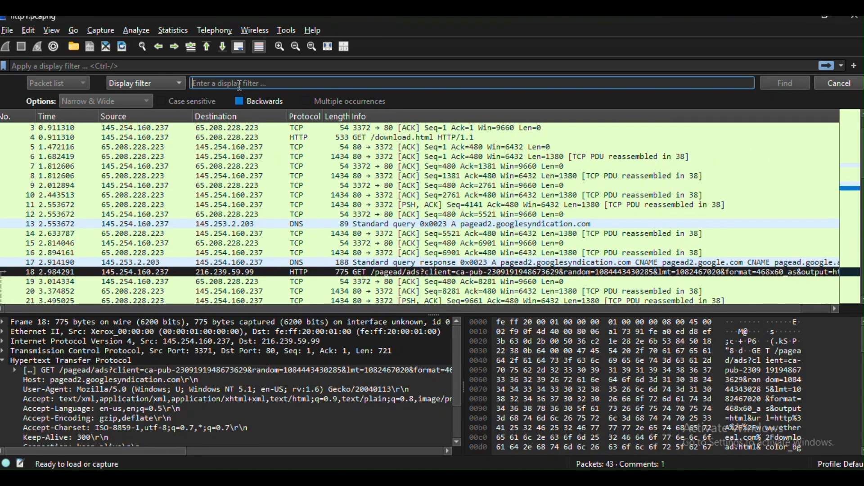
type("http")
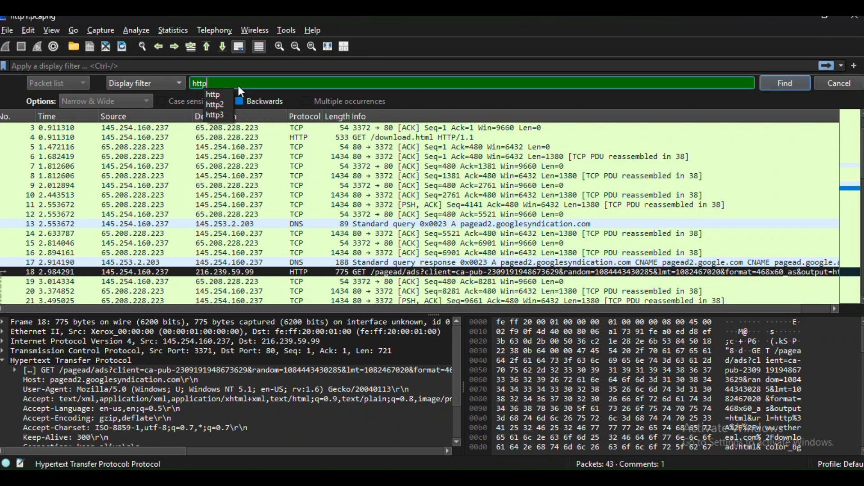
left_click(765, 82)
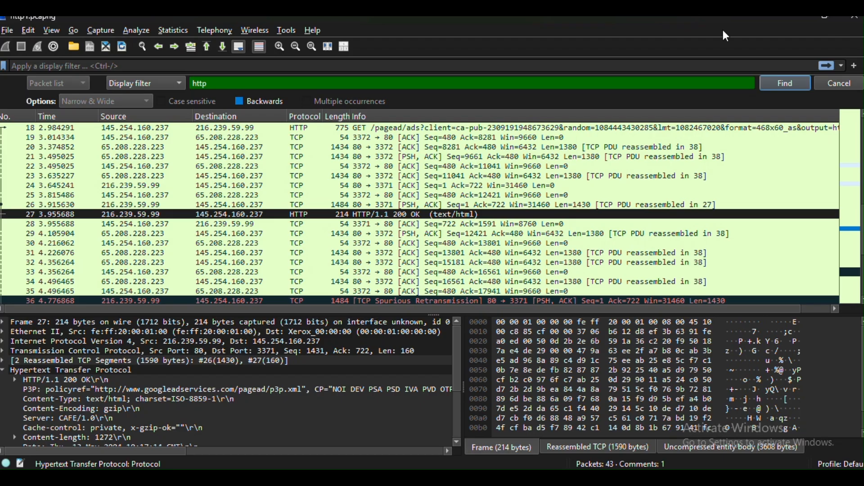
Step: Select the HTTP/1.1 200 OK line in packet 27's Hypertext Transfer Protocol details and look through the surrounding packets
scroll(85, 384, "down", 1)
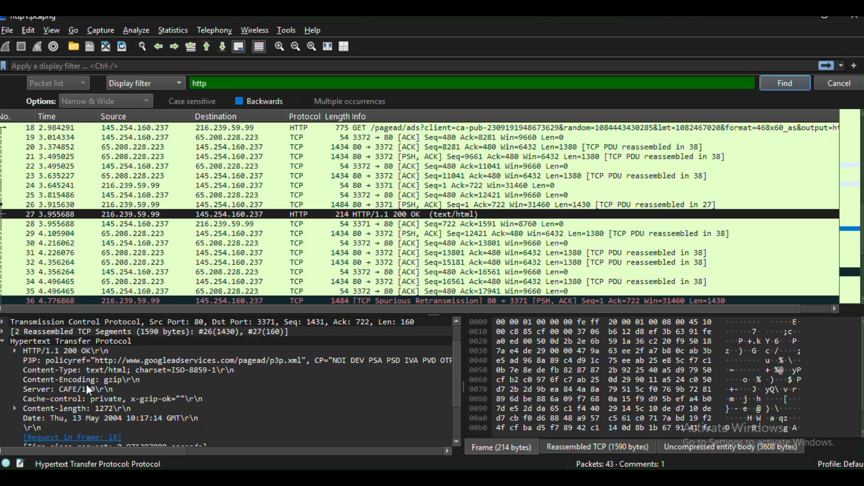
left_click(32, 352)
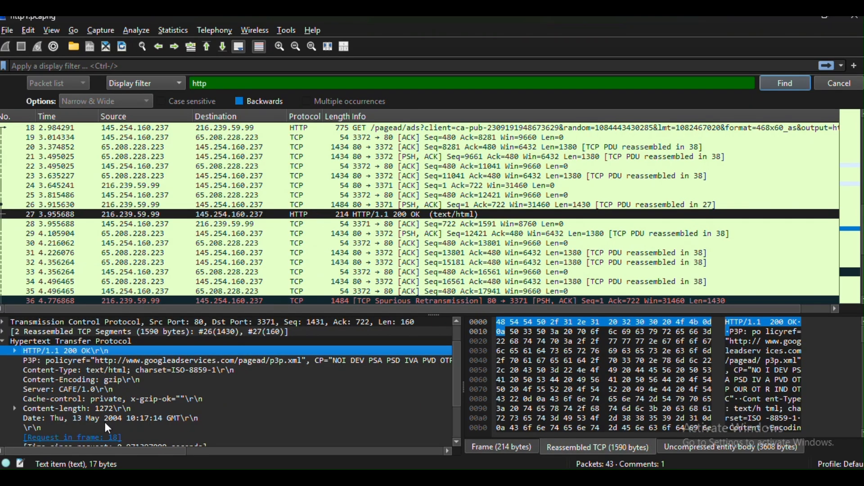
scroll(115, 400, "down", 2)
scroll(263, 375, "up", 3)
scroll(591, 193, "down", 3)
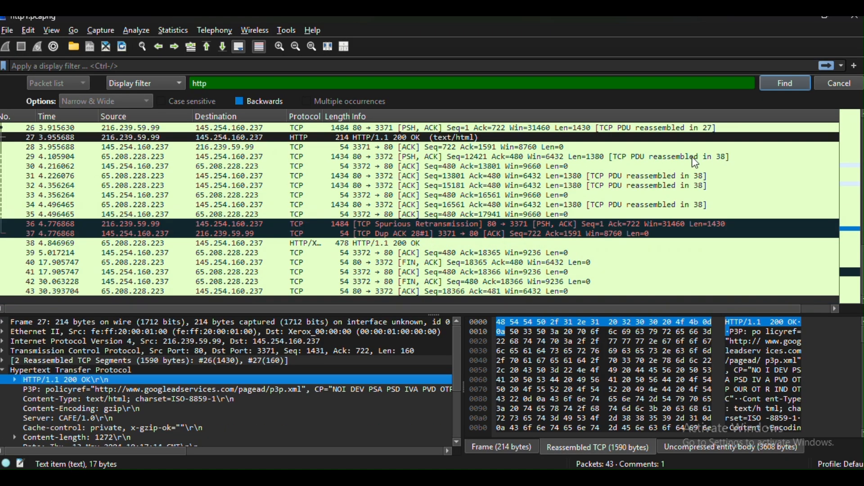
scroll(593, 197, "up", 5)
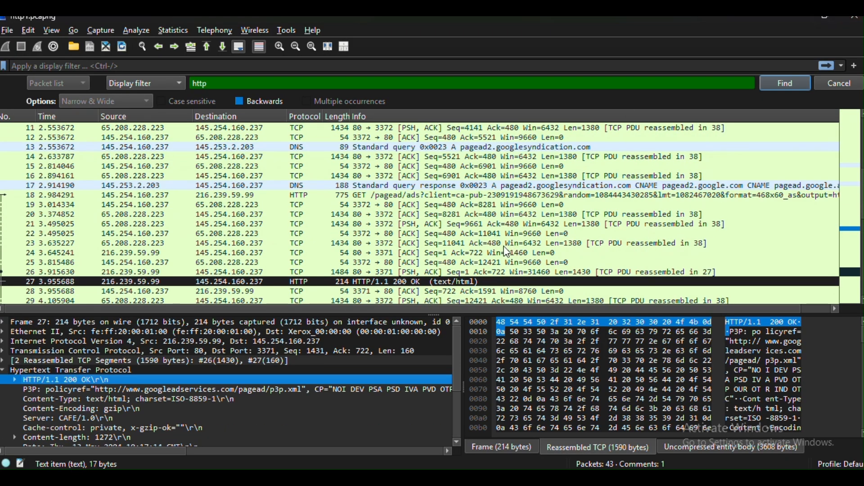
scroll(538, 184, "down", 3)
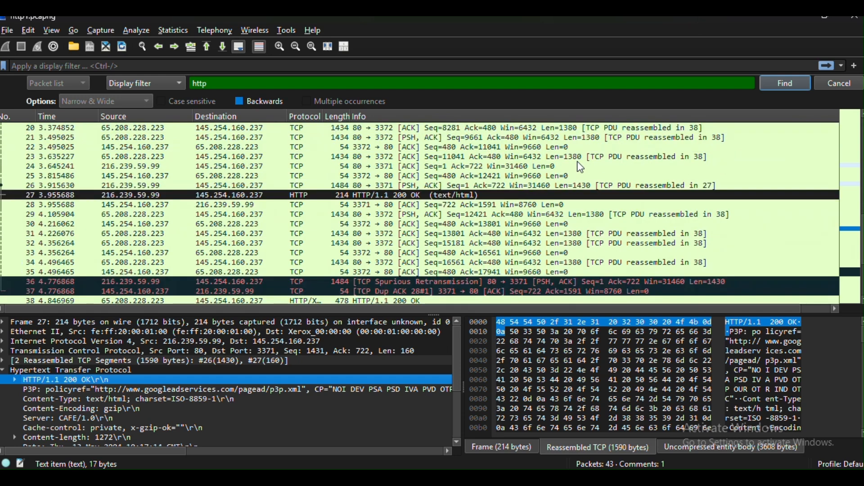
left_click(216, 84)
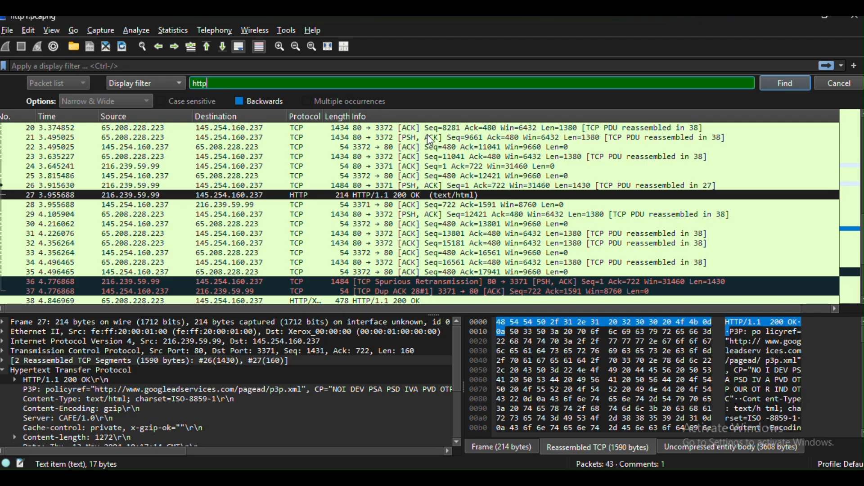
Step: Switch to the Wireshark Bangla PDF and read the Marks Packet and Packet Comments sections
key("alt+Tab")
scroll(587, 167, "down", 3)
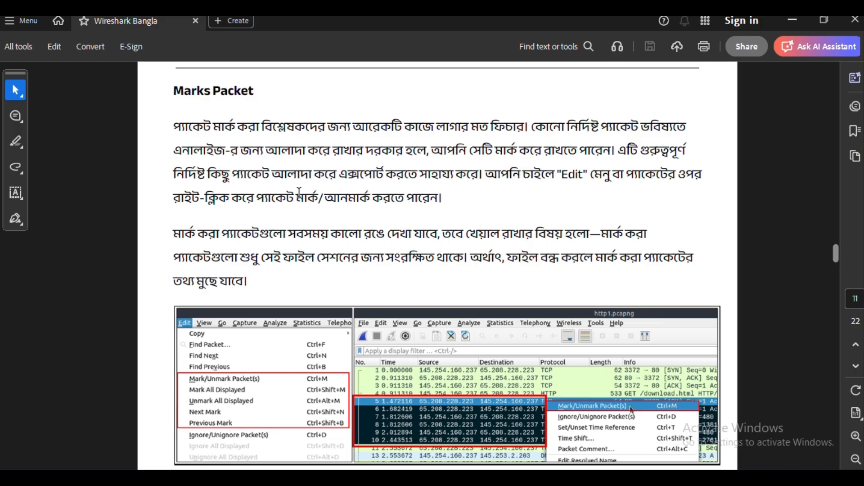
scroll(316, 207, "down", 5)
scroll(322, 247, "up", 3)
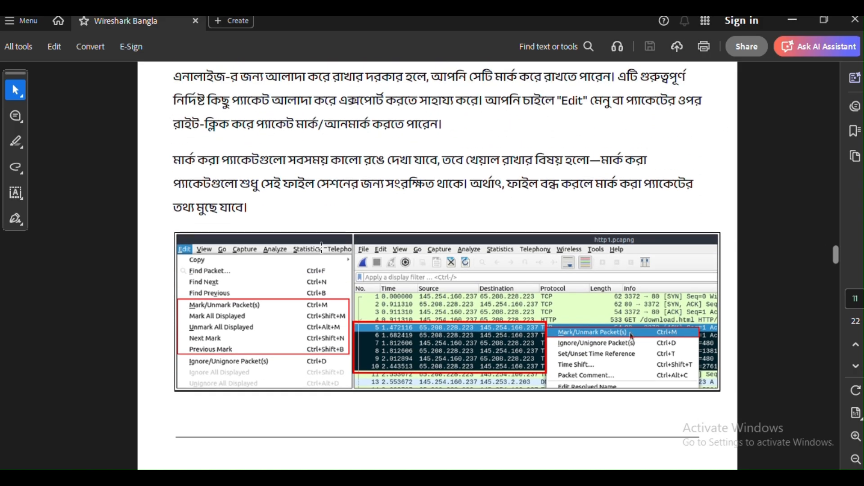
scroll(654, 171, "down", 5)
scroll(533, 264, "down", 3)
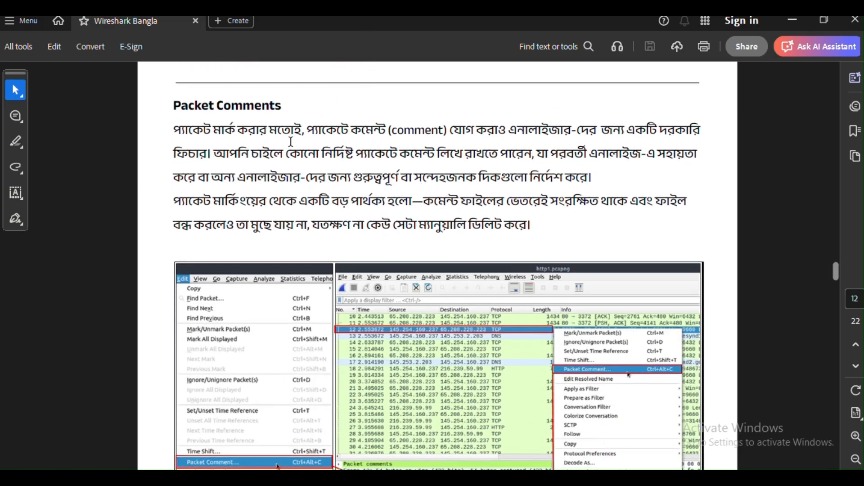
scroll(291, 135, "down", 1)
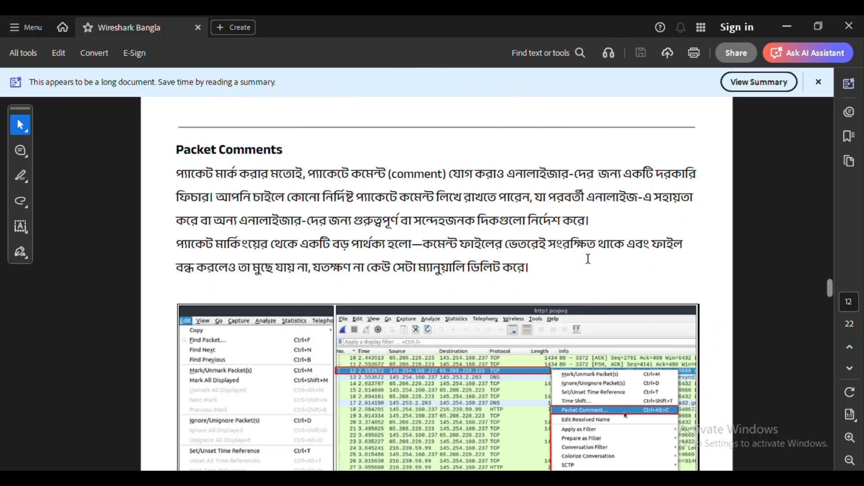
scroll(576, 263, "down", 5)
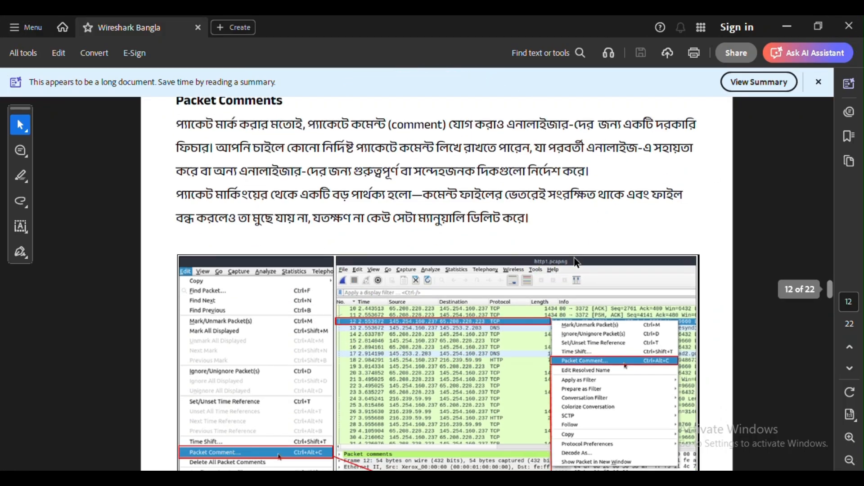
scroll(575, 263, "up", 5)
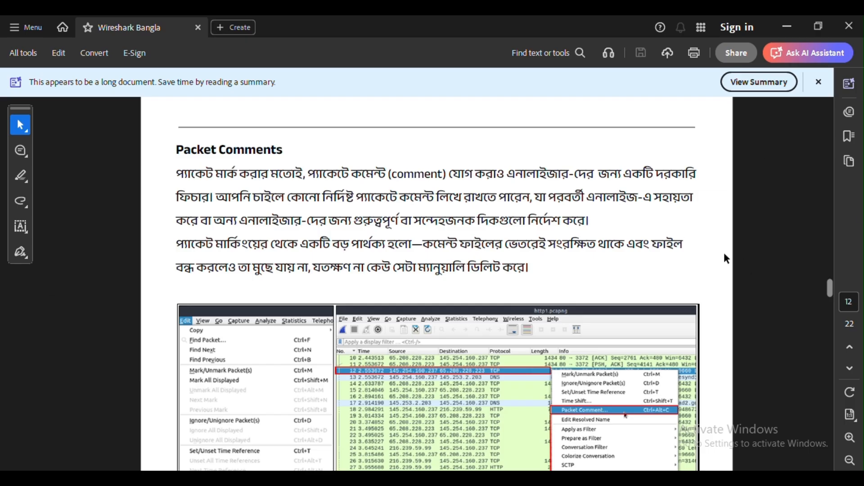
scroll(688, 253, "down", 1)
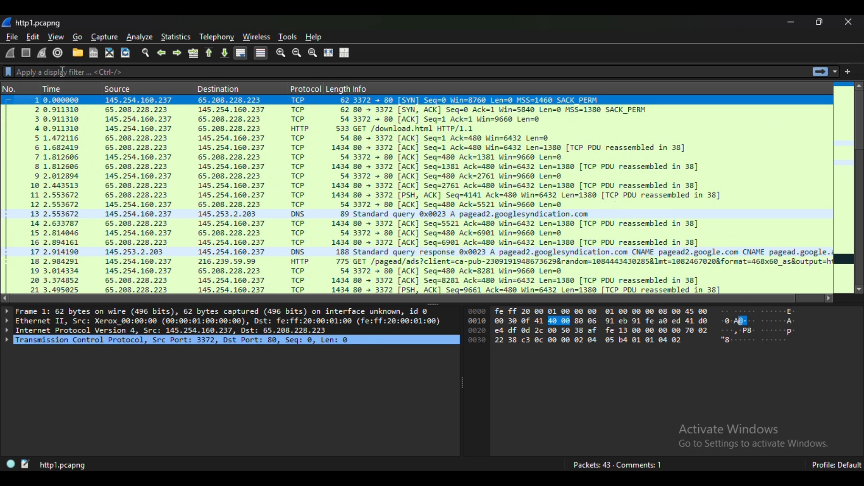
Step: Switch back to Wireshark, select packet 12, and review its packet comment options without applying any
left_click(43, 206)
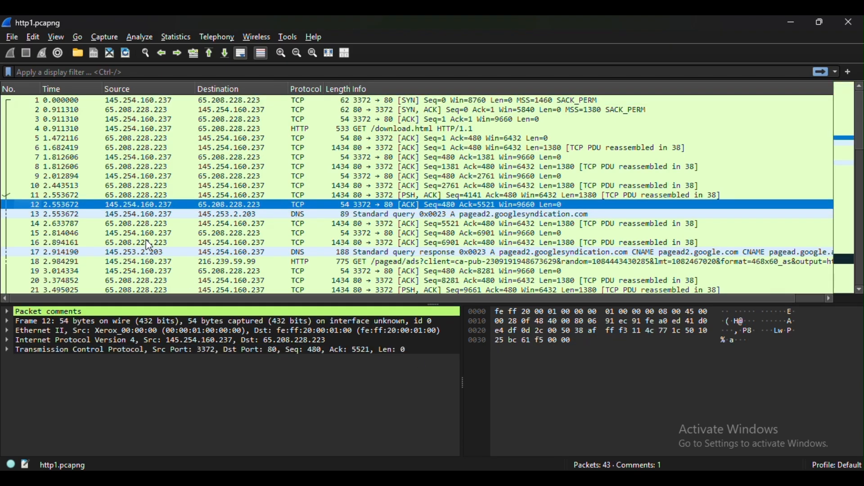
right_click(128, 204)
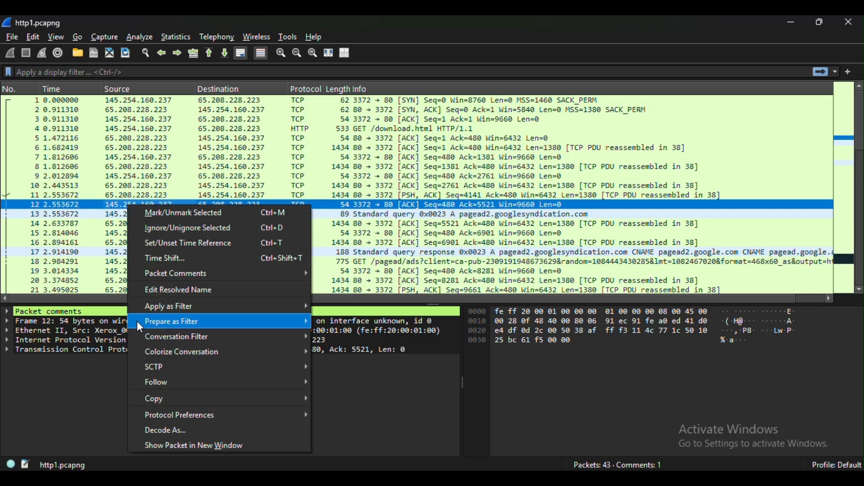
mouse_move(255, 407)
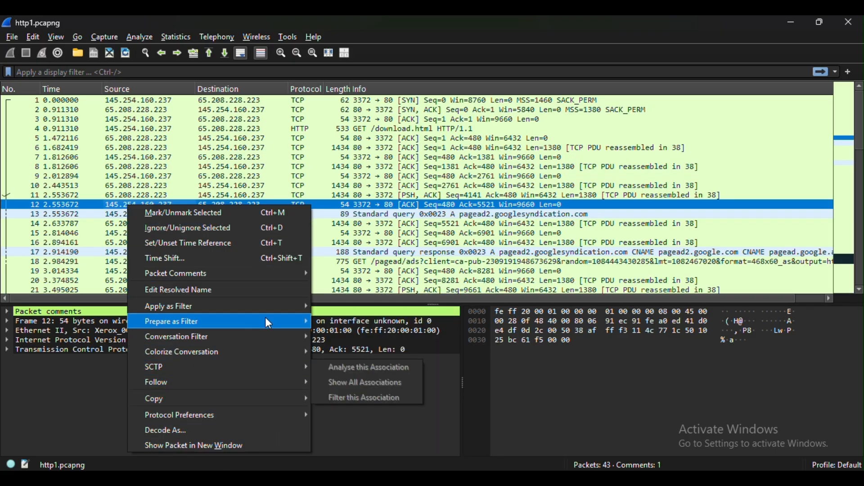
mouse_move(281, 278)
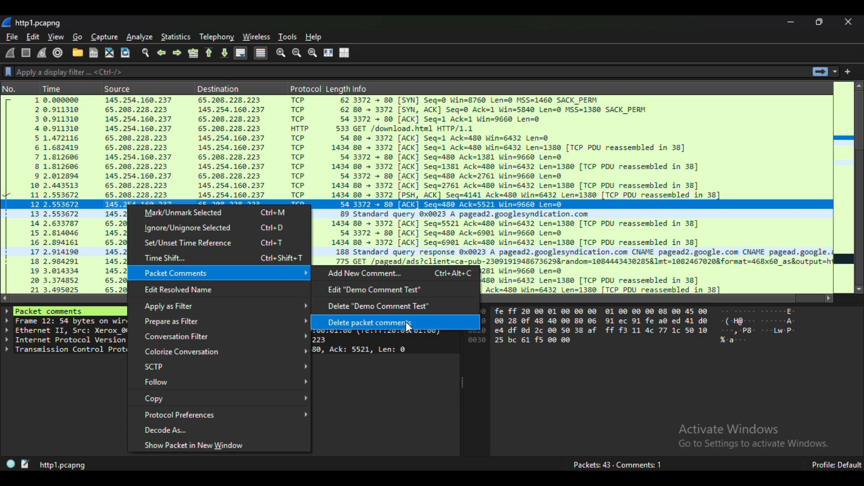
left_click(97, 204)
right_click(121, 204)
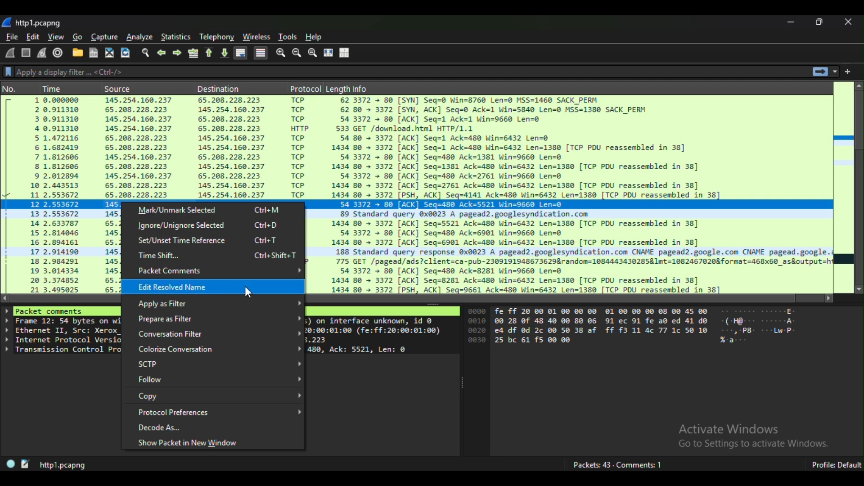
mouse_move(253, 272)
left_click(109, 206)
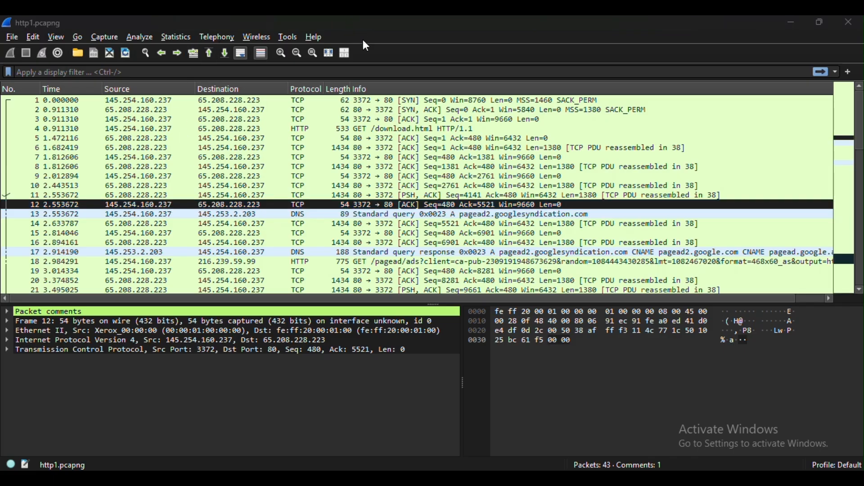
right_click(194, 204)
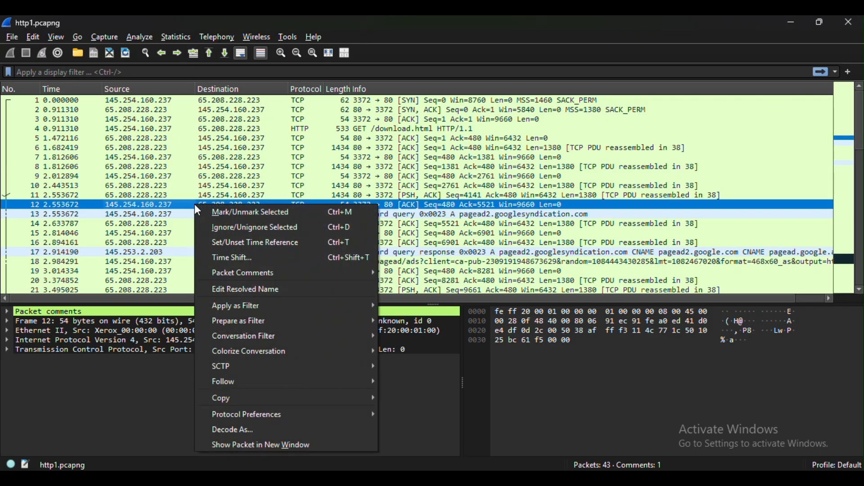
mouse_move(290, 398)
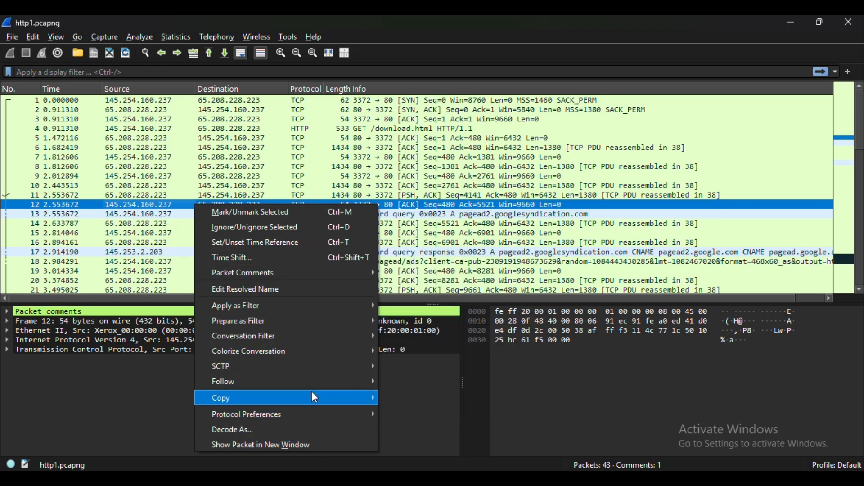
Step: Switch to the Wireshark Bangla PDF, check the Packet Comments example screenshots, and minimize the PDF window
left_click(572, 479)
scroll(337, 301, "up", 3)
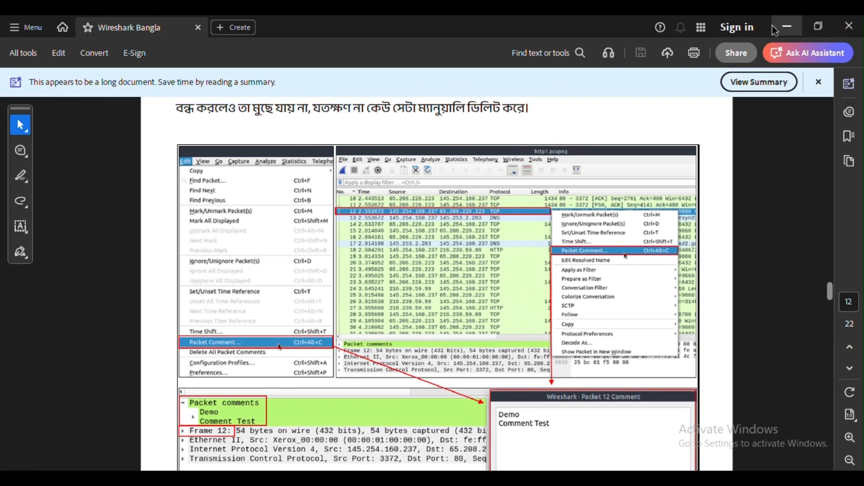
left_click(788, 27)
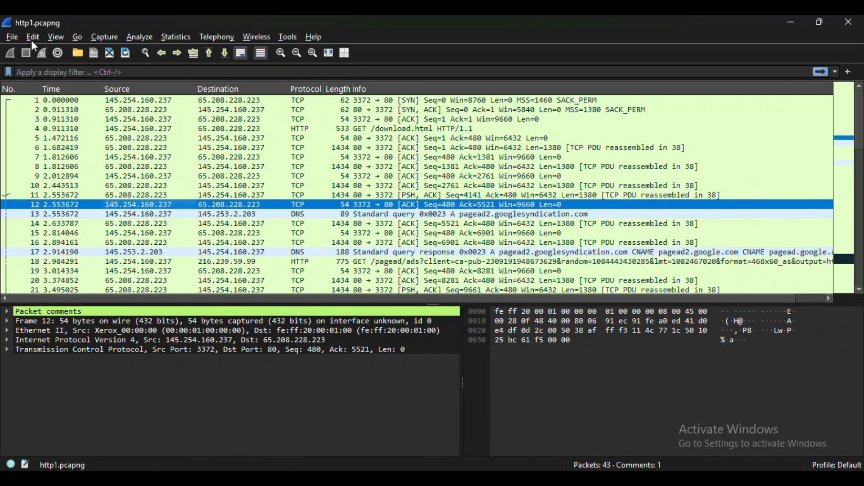
left_click(55, 37)
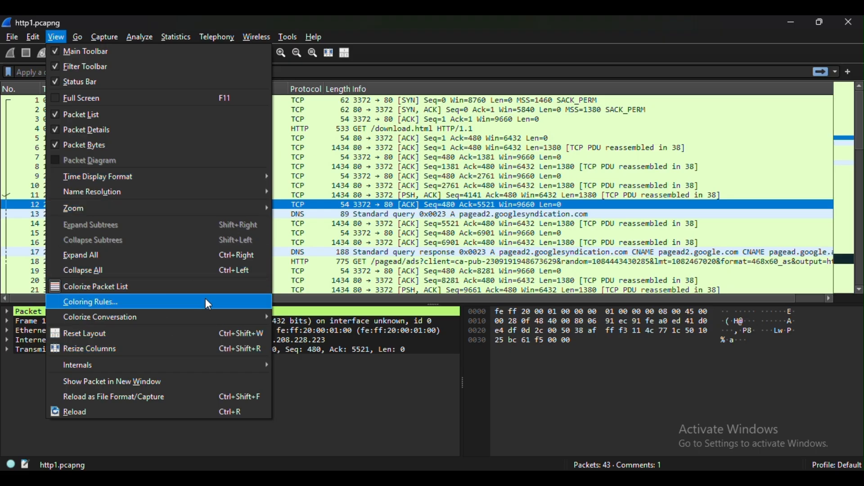
left_click(359, 32)
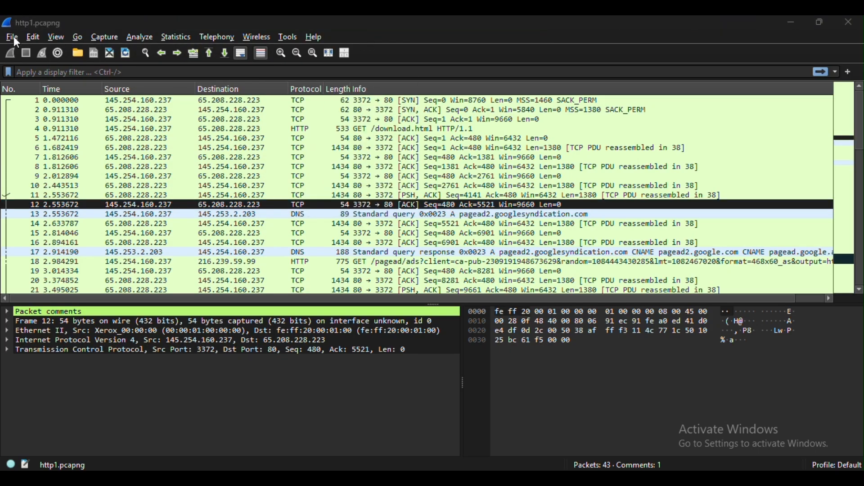
Step: In Wireshark, review packet 12's comment options, open its "Demo Comment Test" comment for editing, and dismiss the editor
left_click(30, 38)
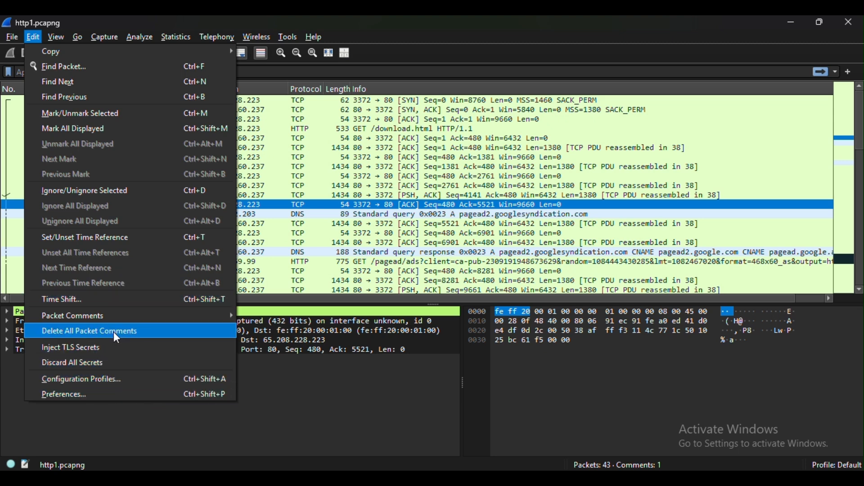
mouse_move(170, 317)
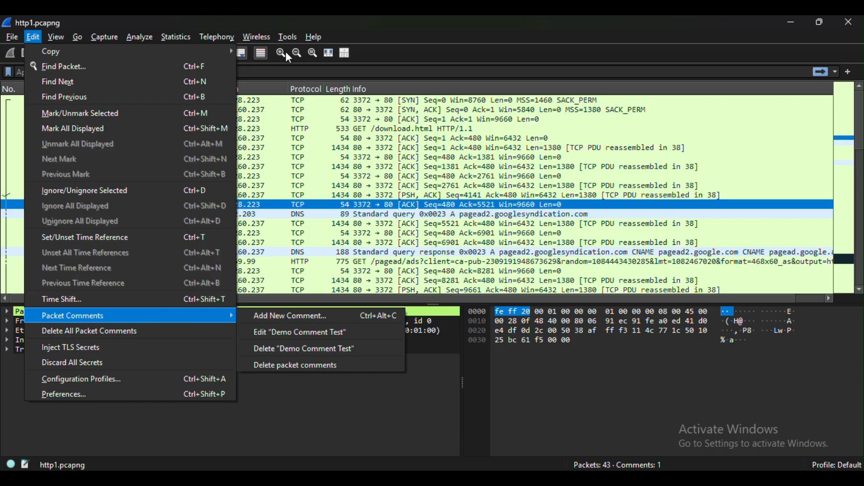
left_click(363, 36)
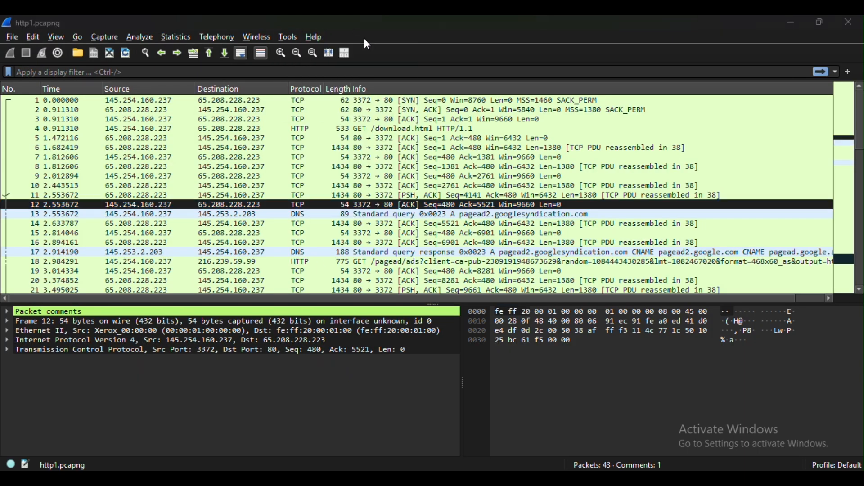
left_click(220, 207)
right_click(219, 206)
mouse_move(370, 356)
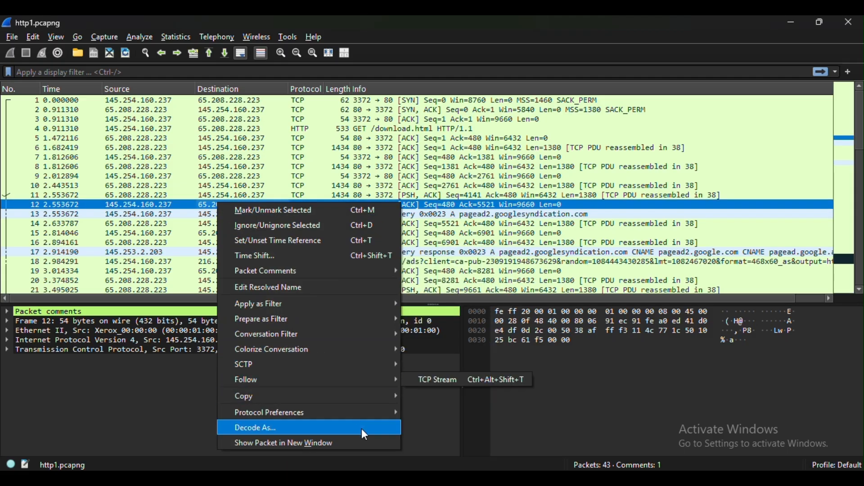
mouse_move(394, 272)
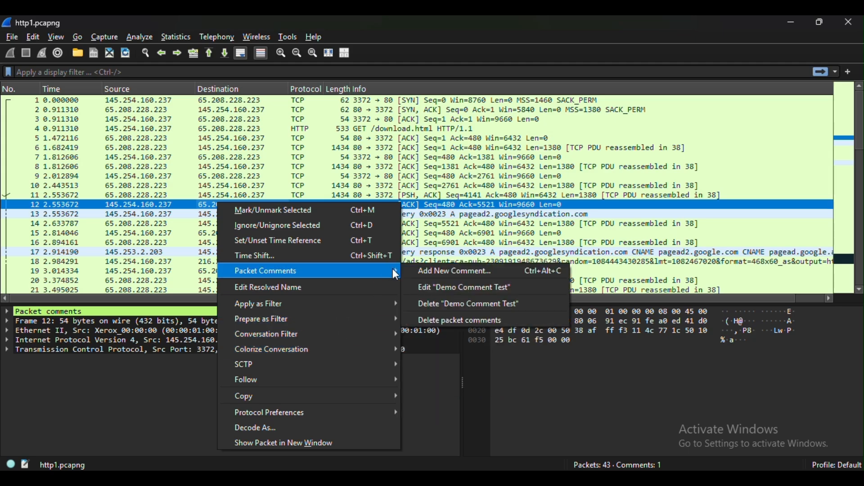
left_click(450, 286)
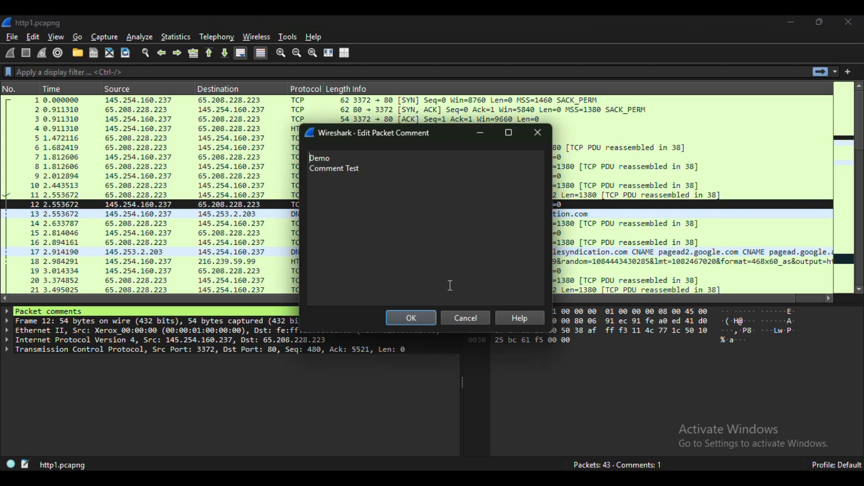
left_click_drag(375, 171, 307, 159)
left_click(484, 159)
left_click(541, 136)
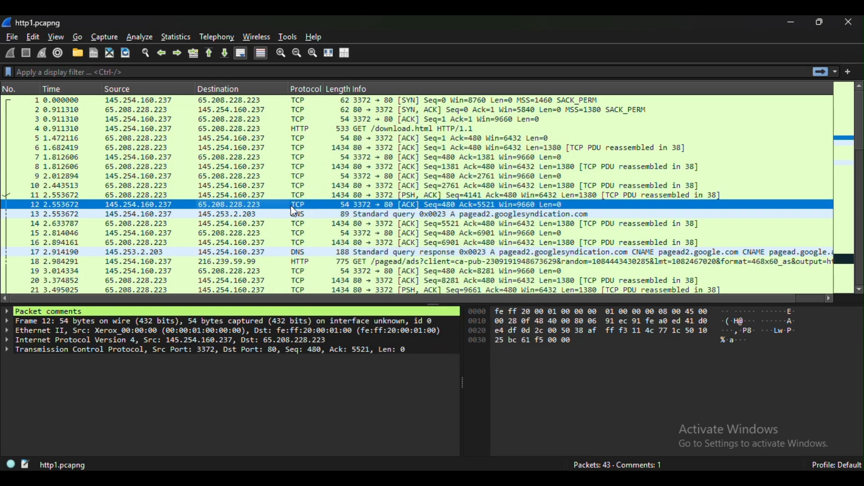
Step: Review the options for deleting packet 12's comments and dismiss them without applying any
right_click(293, 207)
mouse_move(431, 274)
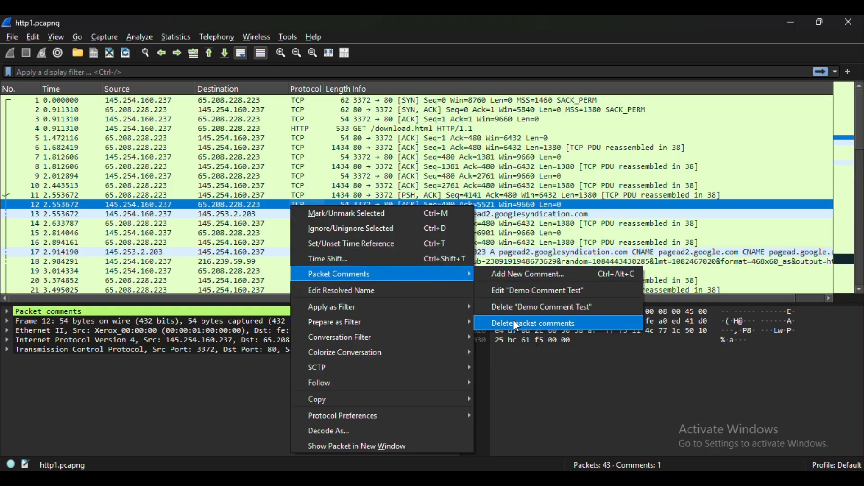
key("Escape")
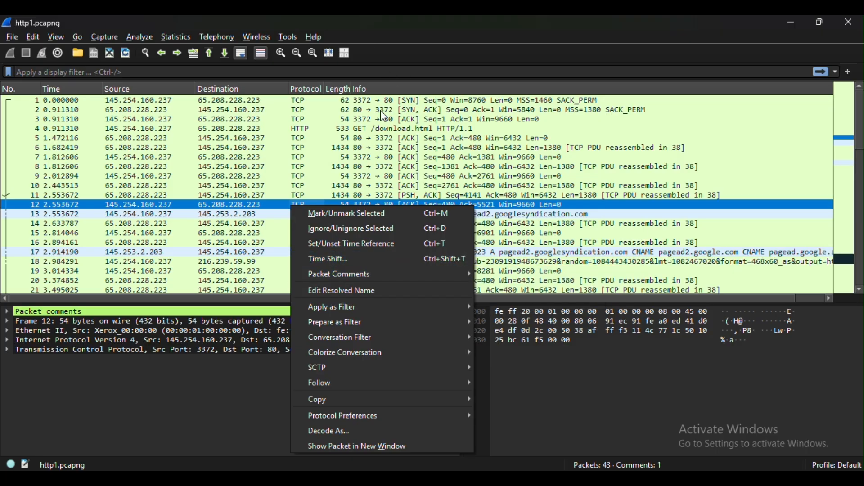
key("Escape")
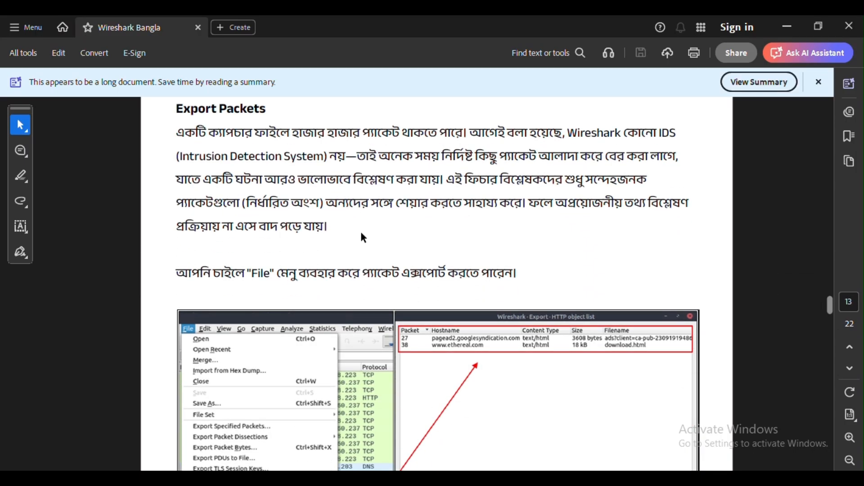
Step: Read the Export Packets section of the Wireshark Bangla PDF, and switch back to Wireshark to review the packet dissection export formats
scroll(425, 271, "down", 3)
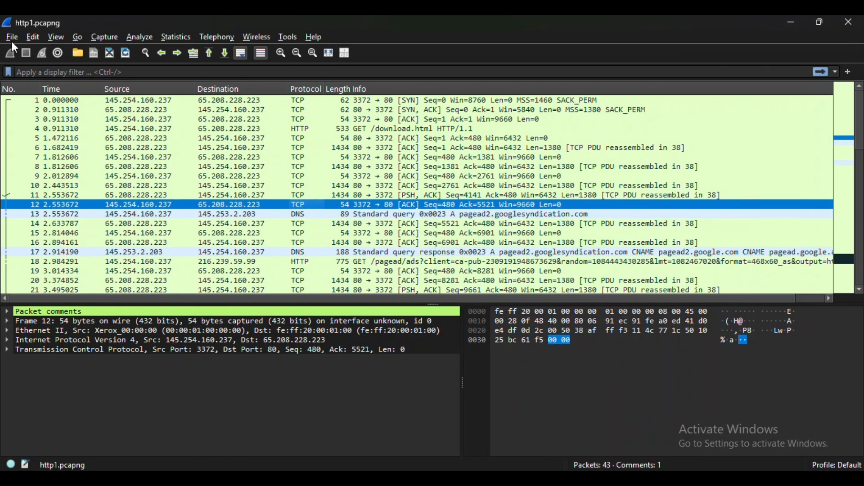
left_click(13, 39)
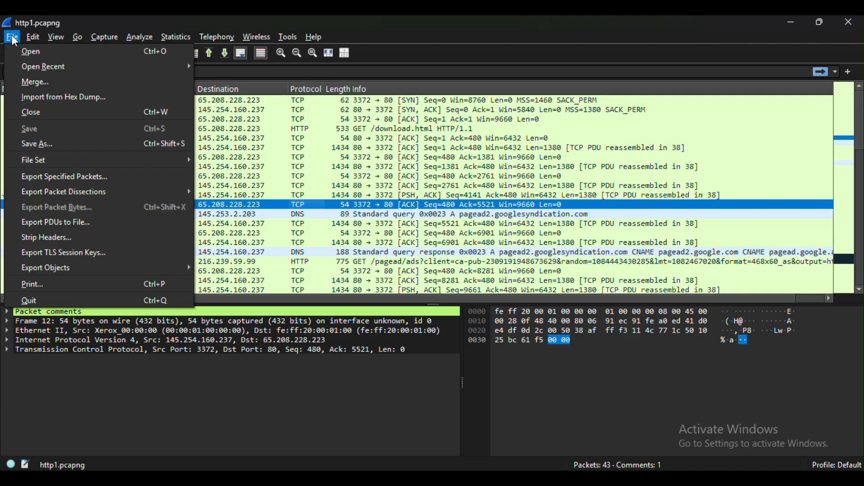
mouse_move(150, 194)
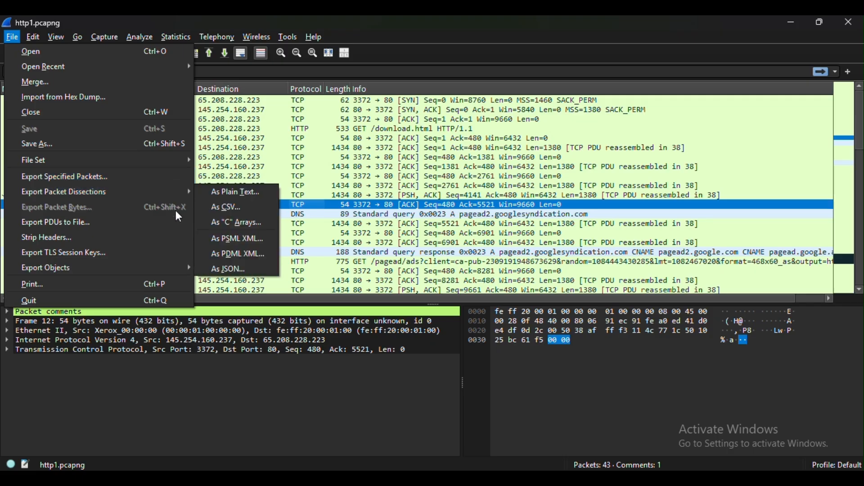
left_click(369, 41)
Step: Open the HTTP object export list and compare the objects from packets 27 and 38 by selecting each
left_click(10, 36)
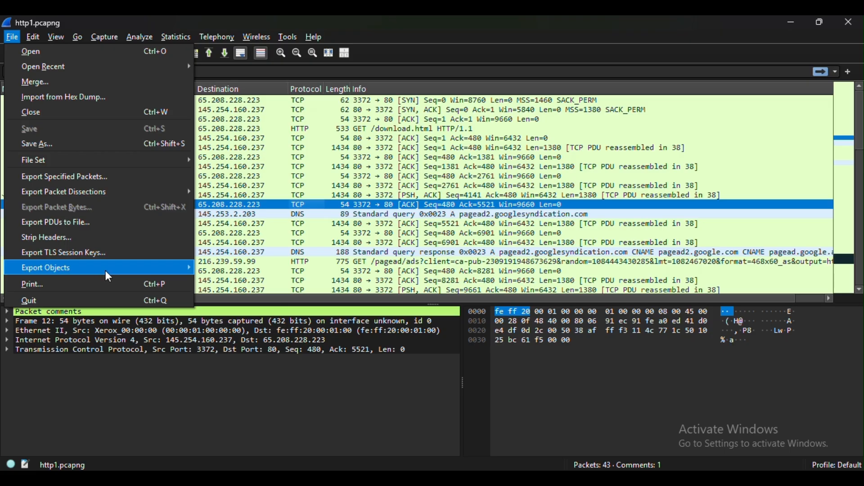
mouse_move(110, 274)
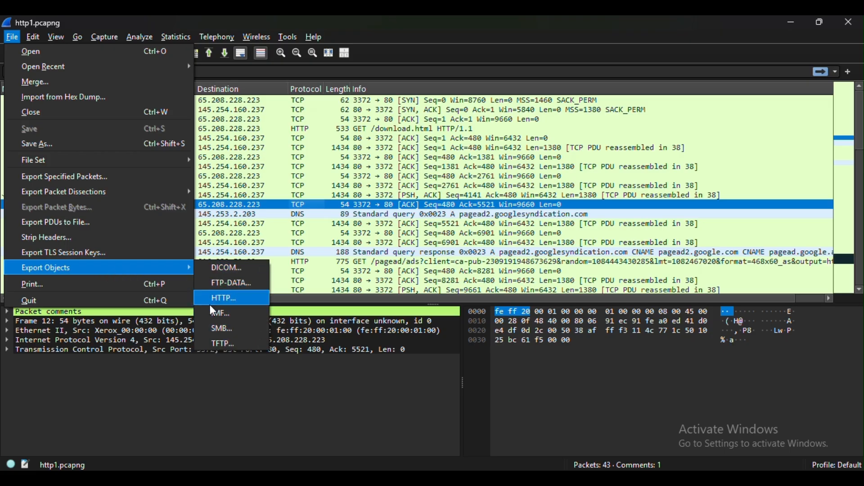
left_click(225, 298)
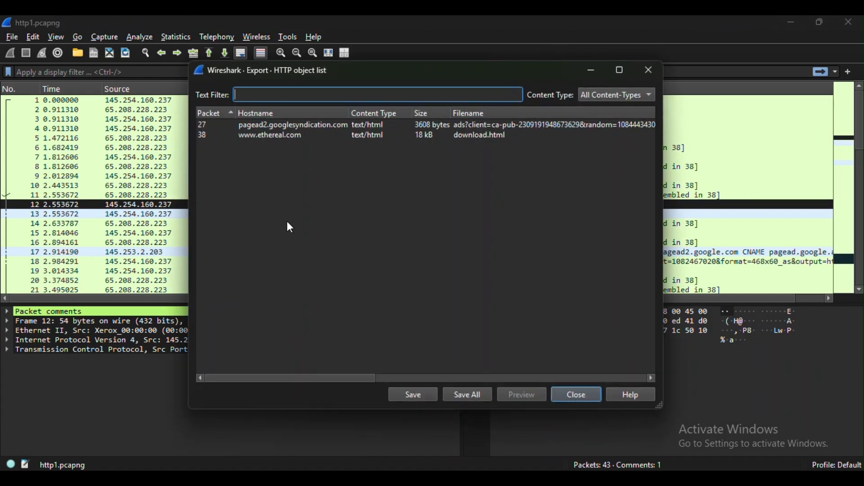
left_click(317, 124)
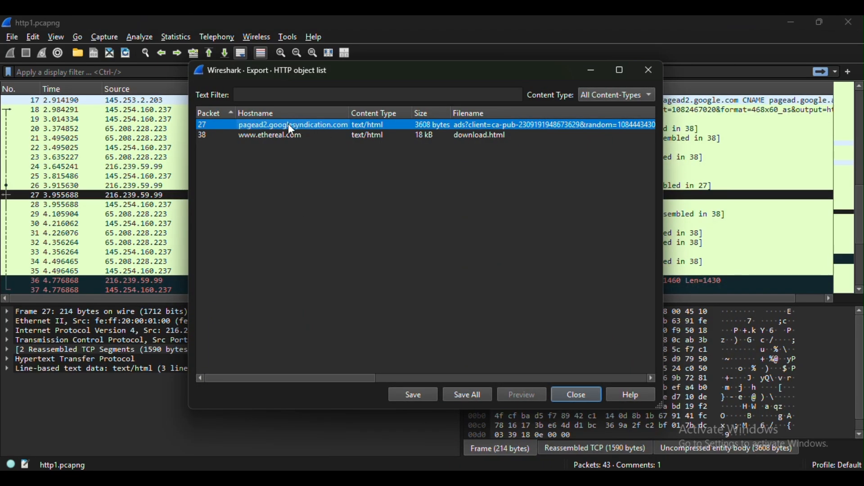
left_click(281, 135)
left_click(282, 126)
left_click(281, 135)
left_click(284, 123)
Step: Try to save the pagead2.googlesyndication.com object from packet 27 under its suggested file name
left_click(428, 393)
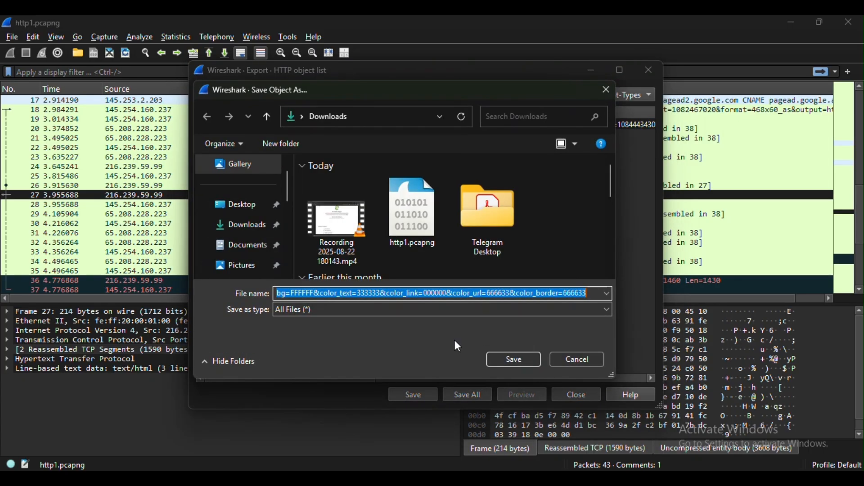
left_click(233, 206)
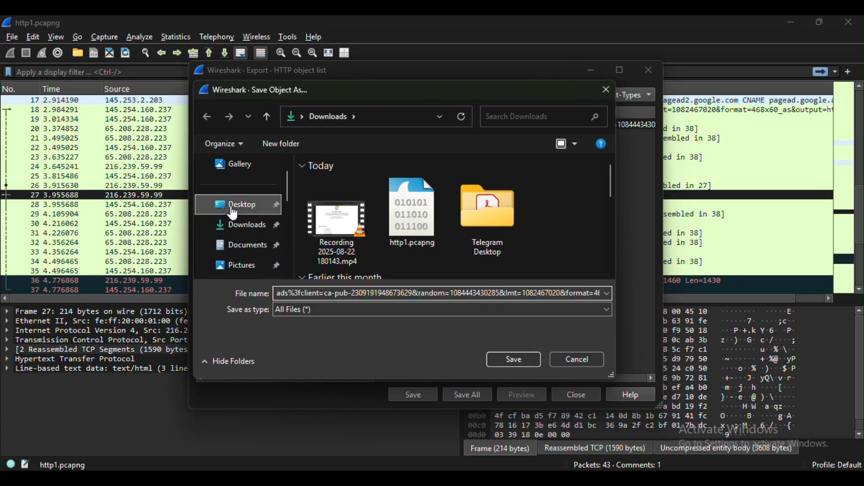
left_click(507, 359)
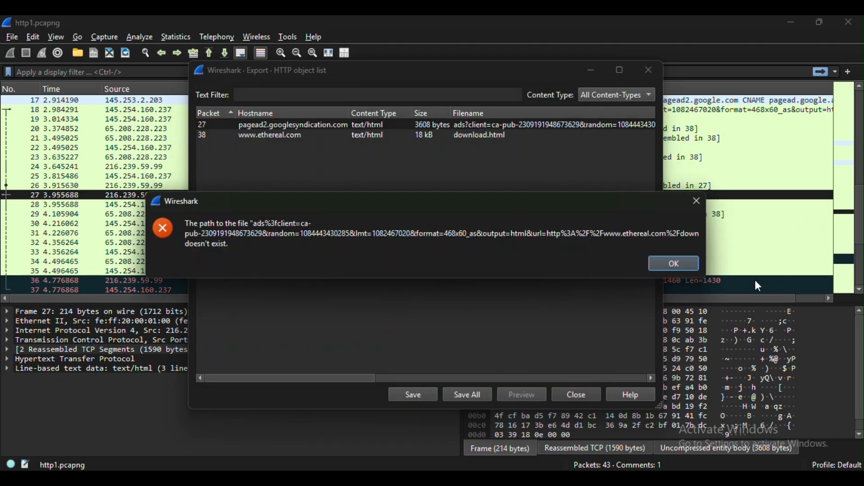
left_click(659, 270)
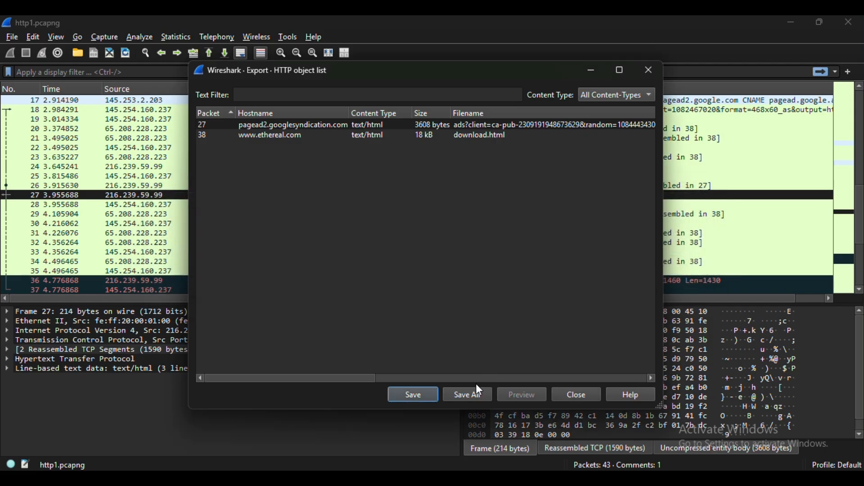
left_click(312, 136)
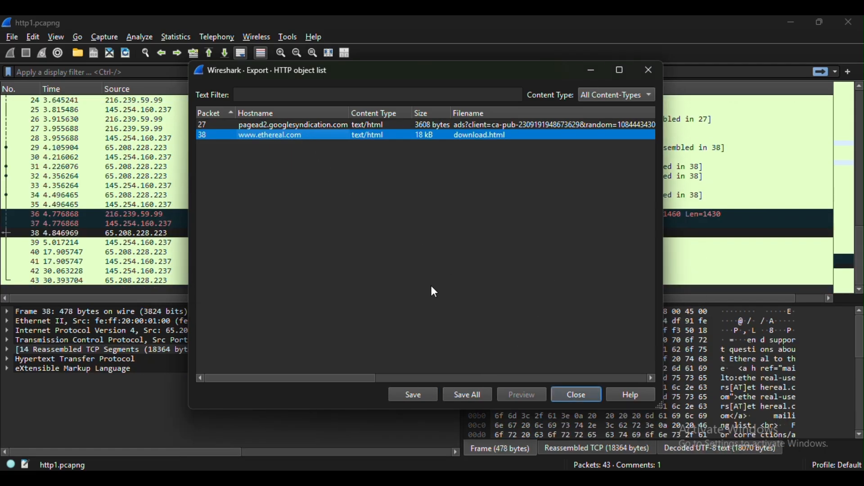
left_click(425, 394)
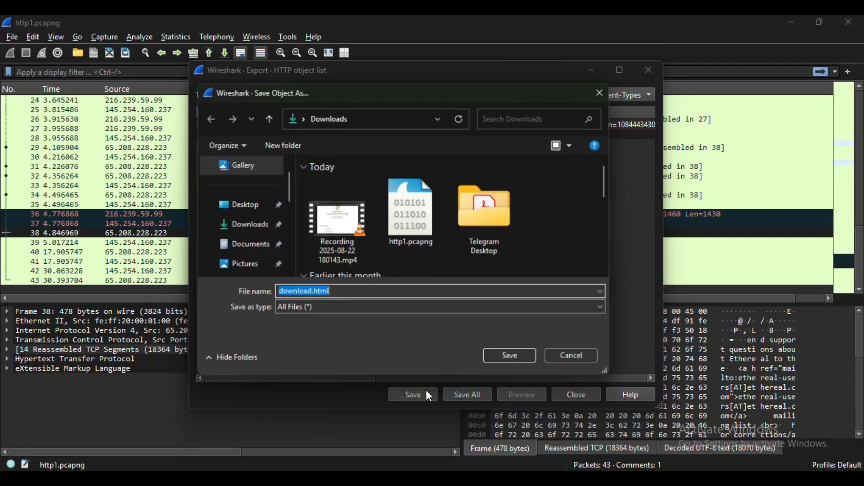
left_click(513, 360)
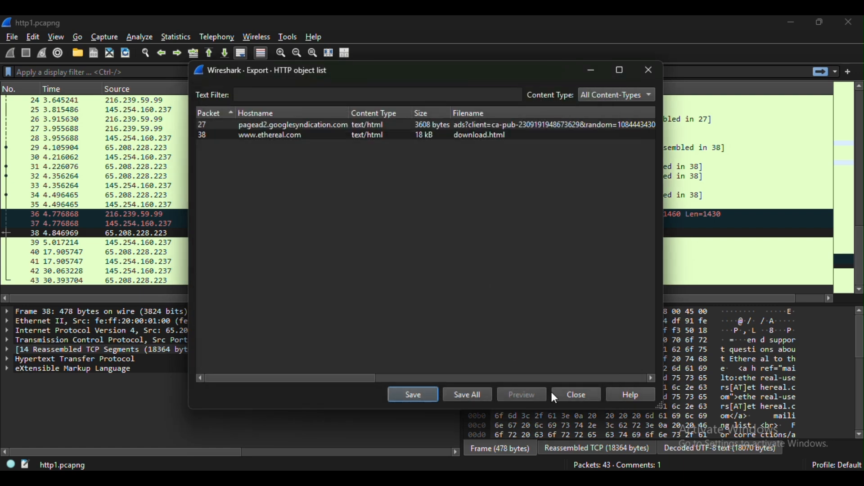
left_click(575, 395)
Step: Switch to the Downloads folder, open the exported download.html in the browser, look through the whole Ethereal page, and close it
key("super+e")
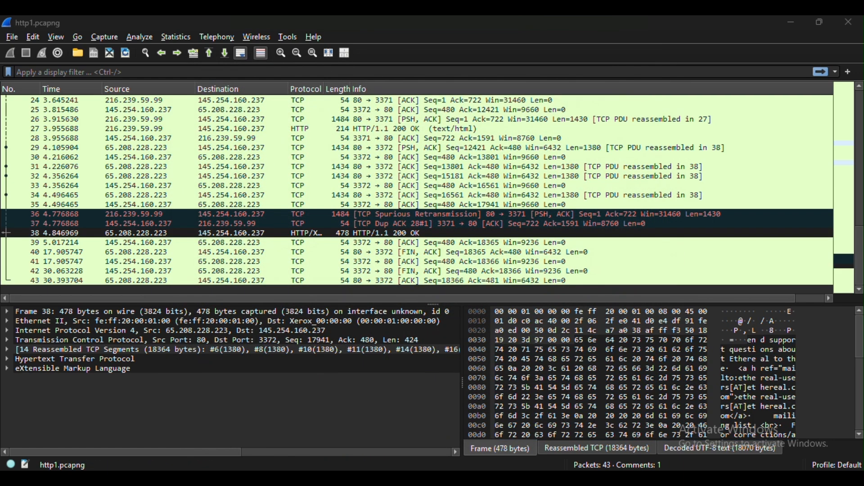
left_click(74, 196)
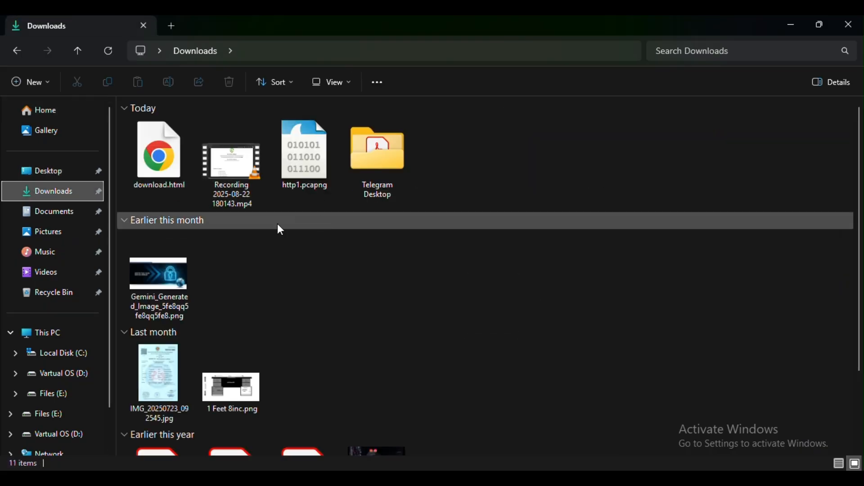
double_click(163, 174)
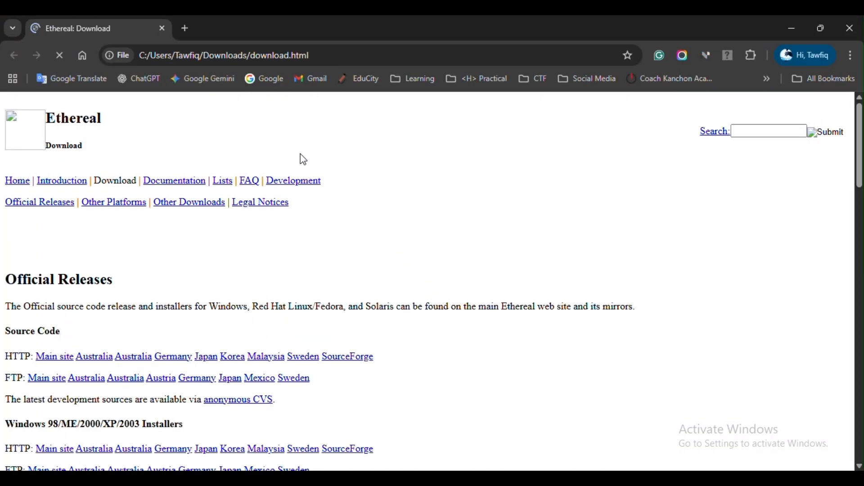
scroll(309, 318, "down", 20)
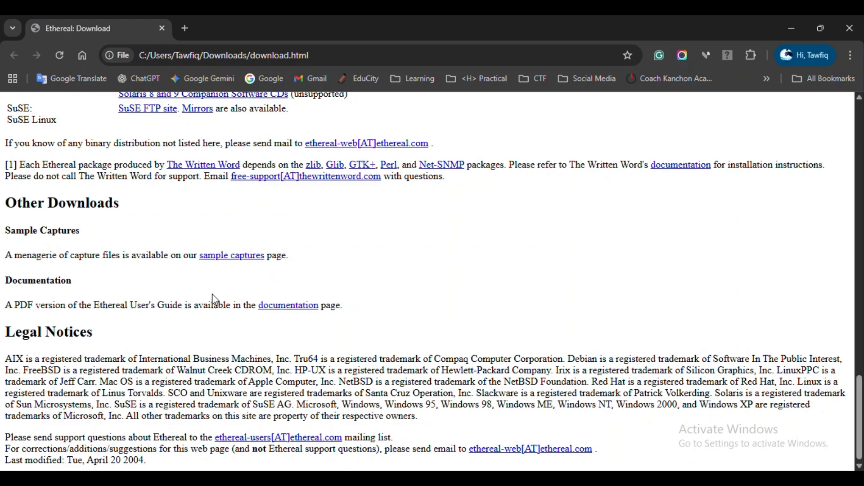
scroll(211, 302, "up", 20)
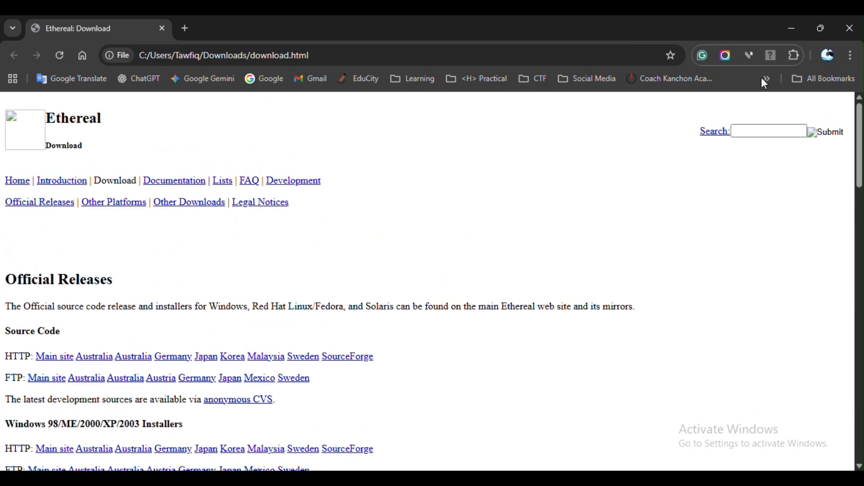
left_click(851, 28)
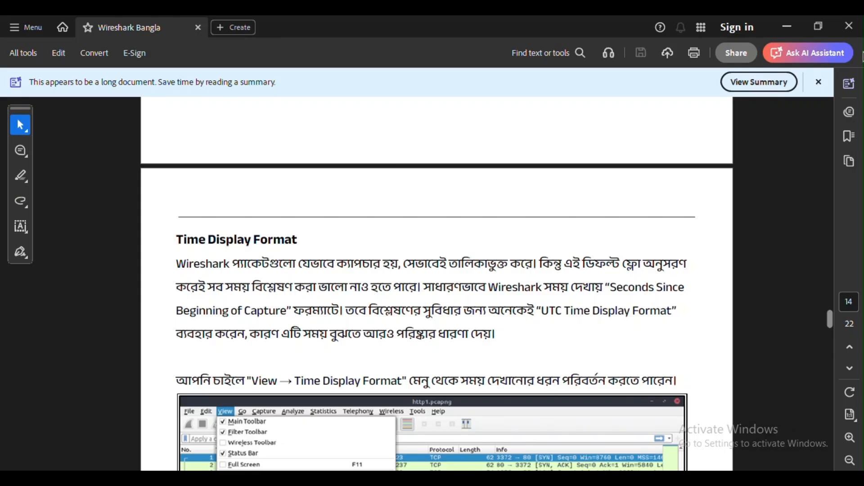
Step: Read the Time Display Format section of the Wireshark Bangla PDF
scroll(567, 204, "down", 3)
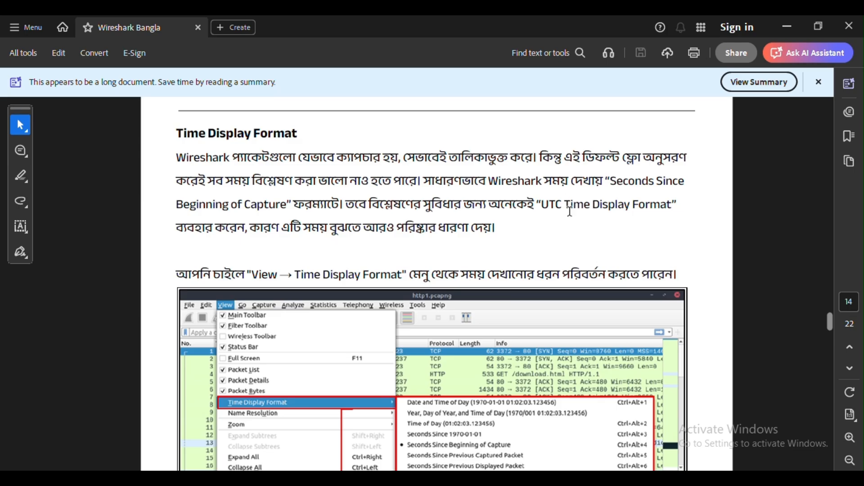
scroll(558, 234, "down", 2)
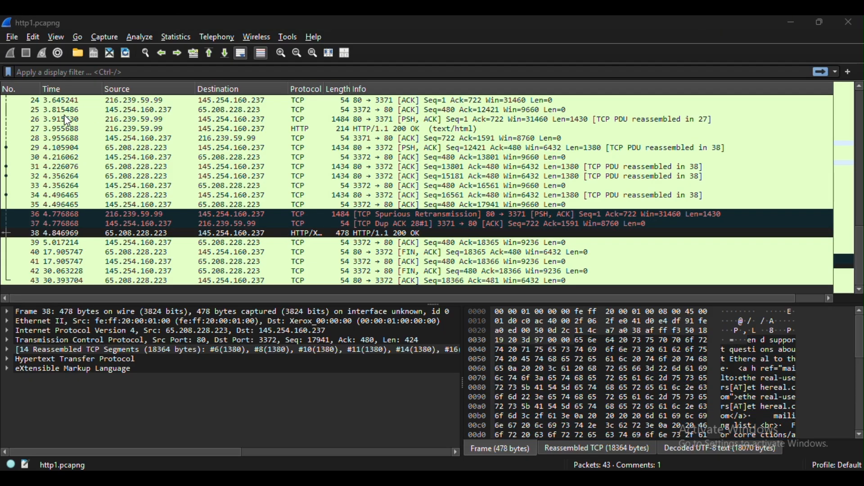
left_click(32, 37)
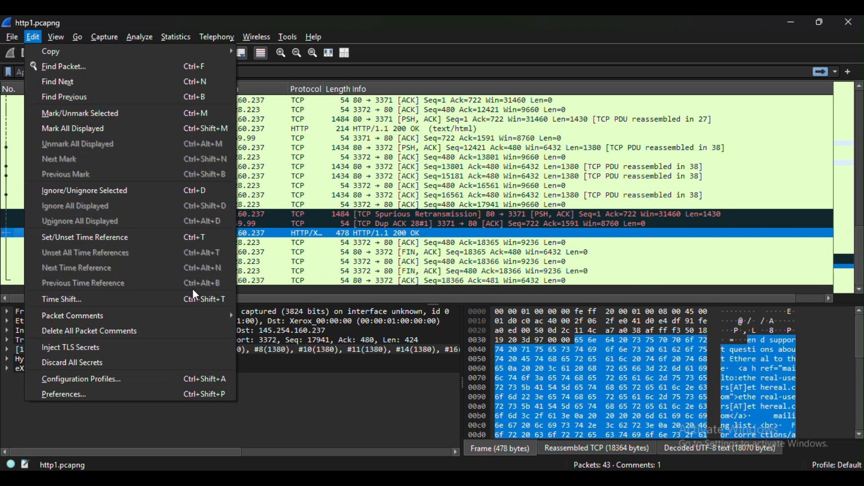
left_click(132, 298)
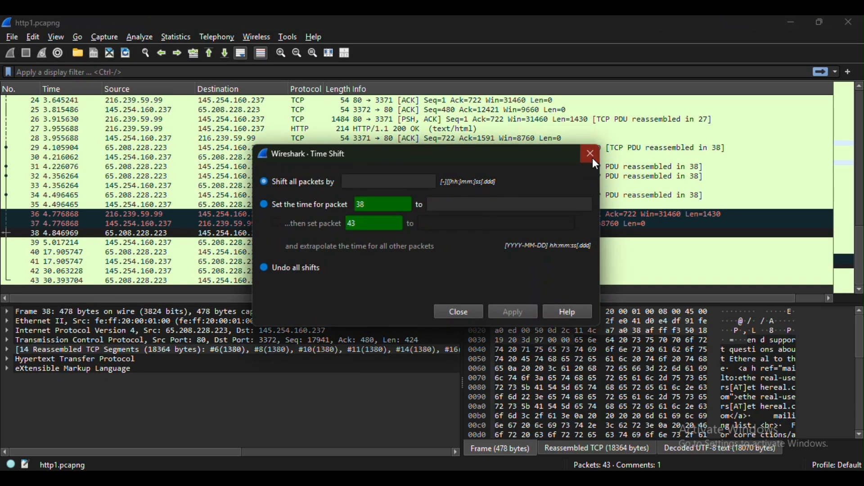
left_click(592, 158)
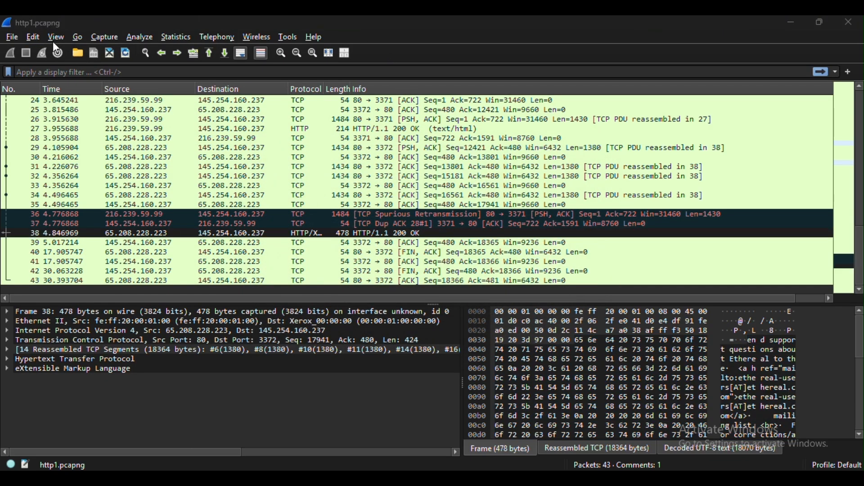
Step: Set the time display format to UTC Date and Time of Day and look over the packet timestamps
left_click(55, 37)
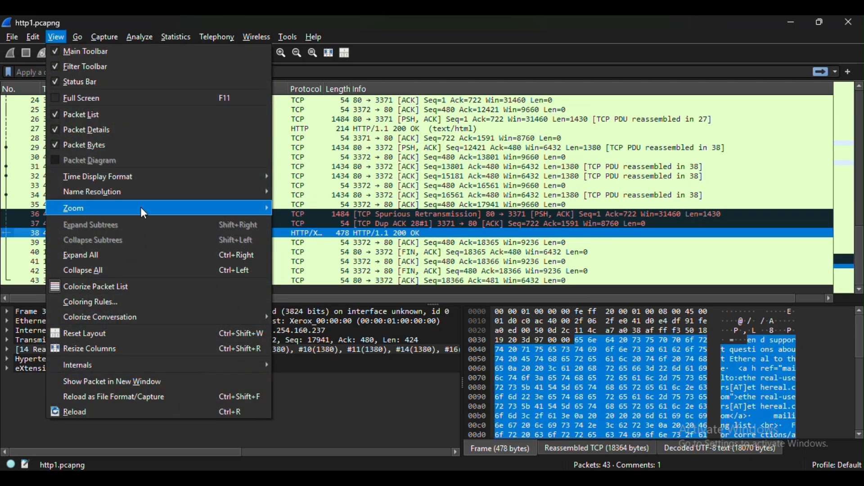
mouse_move(259, 182)
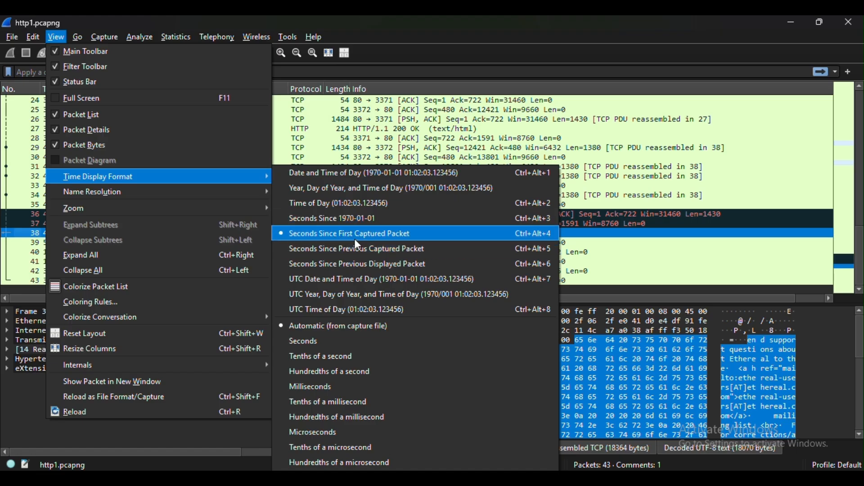
left_click(468, 280)
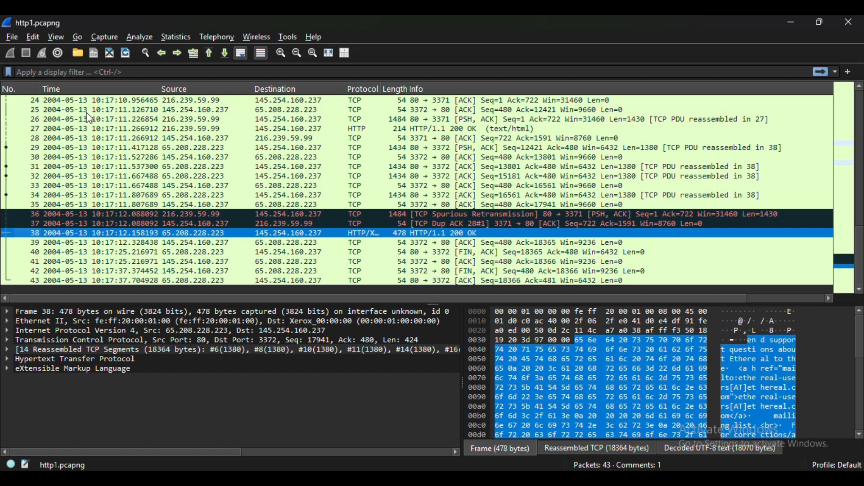
scroll(84, 129, "up", 2)
scroll(79, 153, "down", 2)
scroll(96, 185, "up", 4)
scroll(96, 184, "down", 4)
Step: Set the time display format to Seconds Since First Captured Packet
left_click(33, 37)
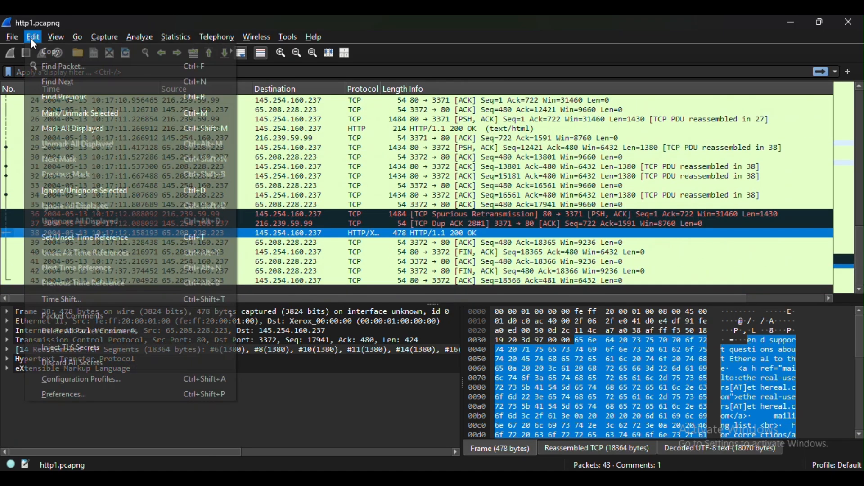
mouse_move(56, 37)
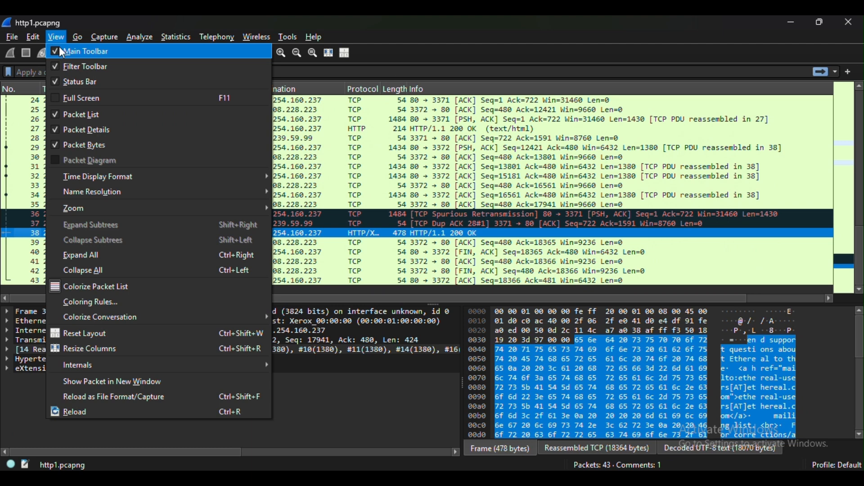
mouse_move(163, 193)
mouse_move(180, 178)
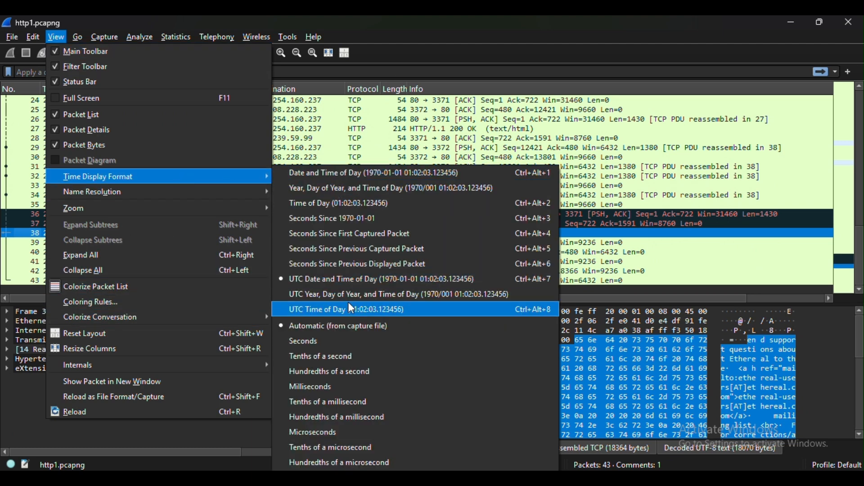
left_click(417, 238)
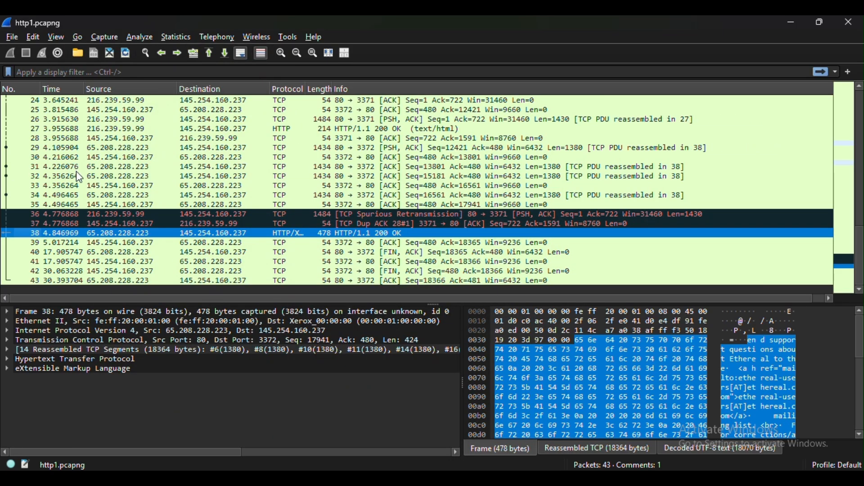
Step: Switch to the Wireshark Bangla PDF and read the Expert Info section with its severity table
key("alt+Tab")
scroll(390, 230, "up", 2)
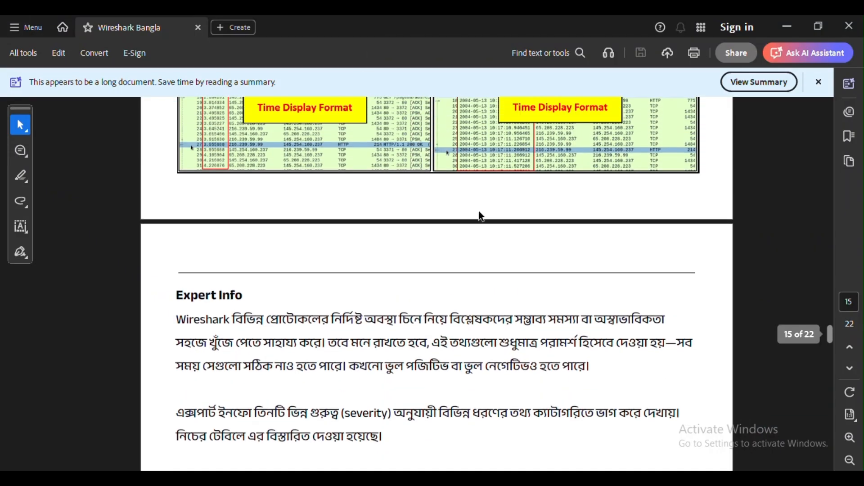
scroll(479, 211, "down", 3)
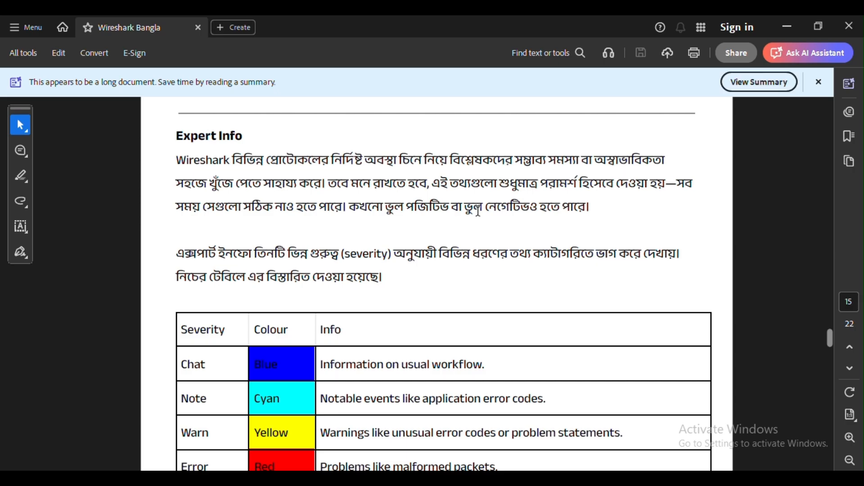
scroll(459, 214, "down", 1)
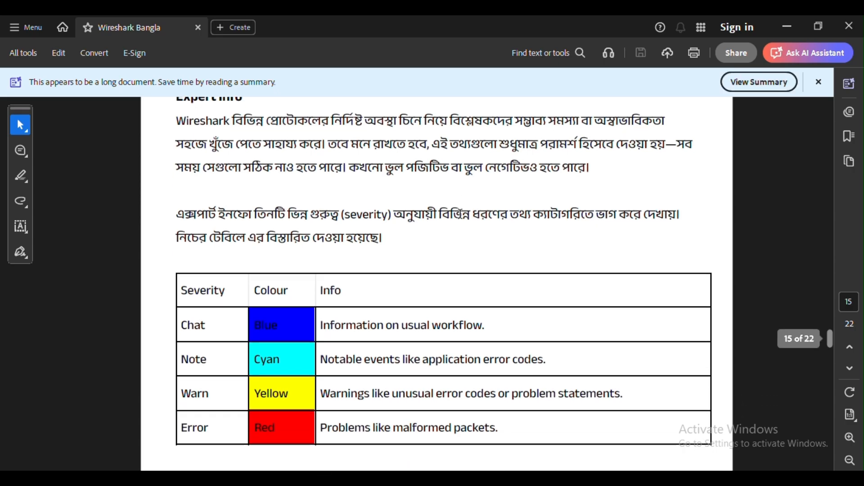
scroll(550, 266, "up", 3)
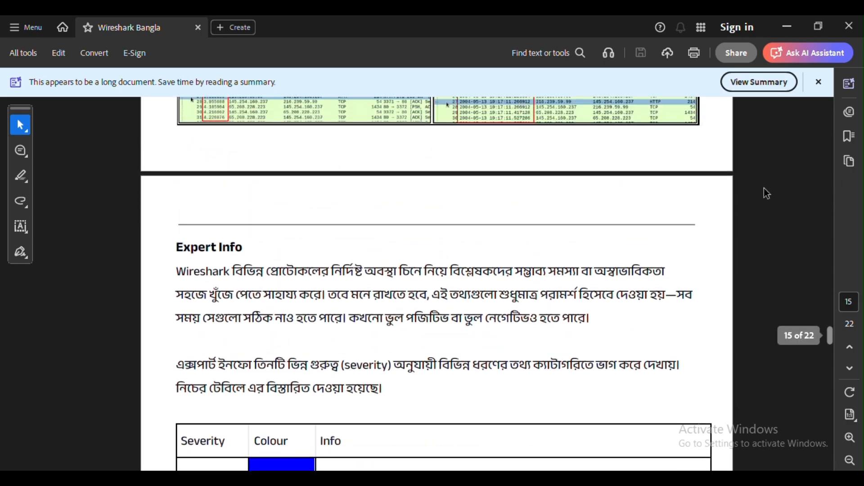
scroll(240, 314, "down", 1)
scroll(435, 268, "down", 1)
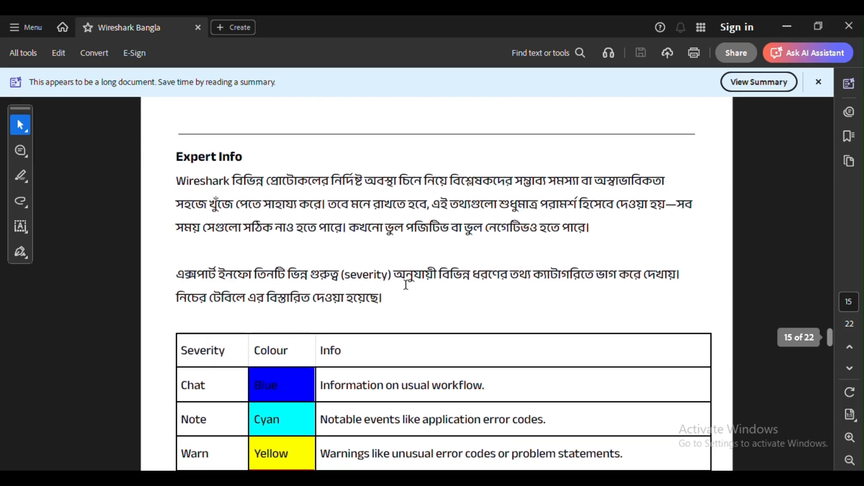
scroll(459, 261, "down", 3)
scroll(466, 288, "up", 1)
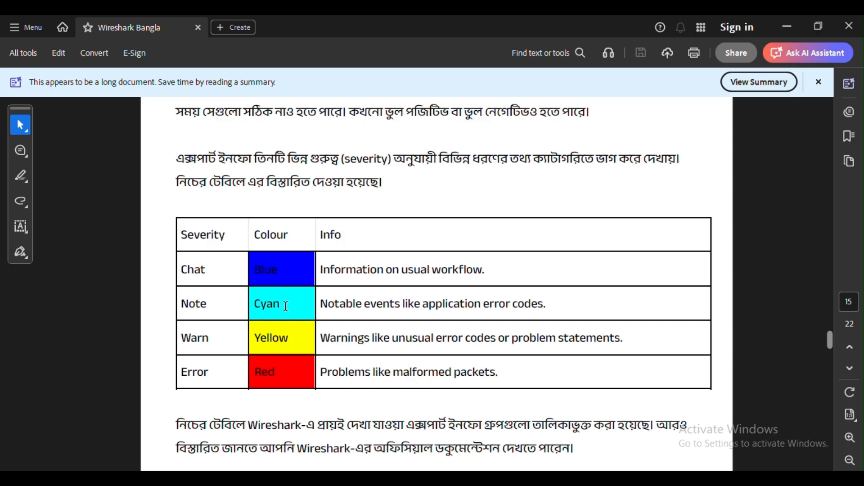
scroll(507, 303, "down", 3)
scroll(404, 298, "up", 1)
scroll(405, 298, "down", 10)
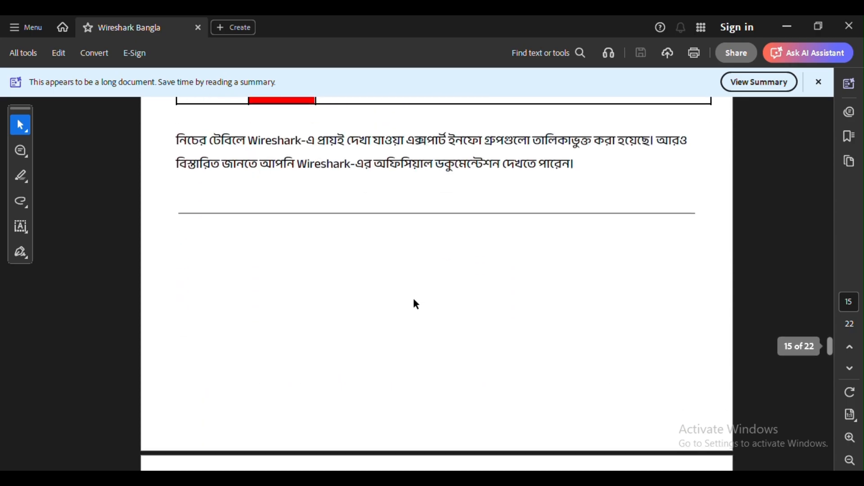
Step: Look through the Packet Filtering introduction and the Apply as Filter section with its example screenshots in the PDF
scroll(311, 274, "down", 2)
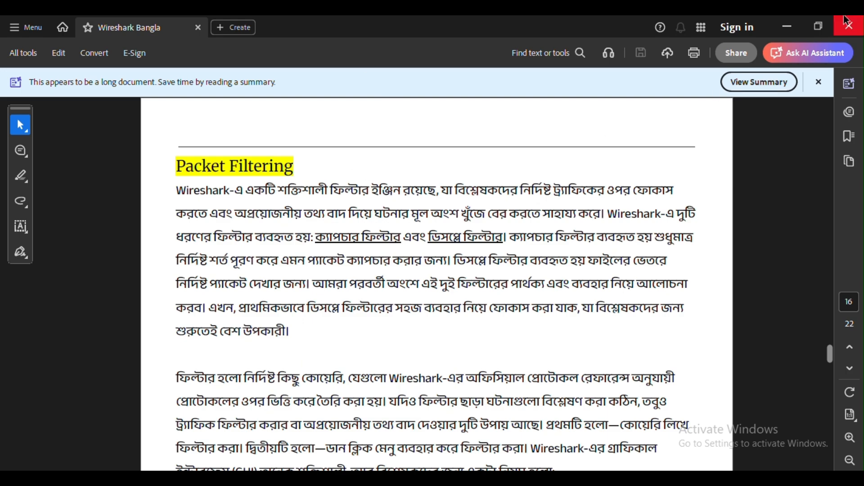
scroll(370, 141, "down", 11)
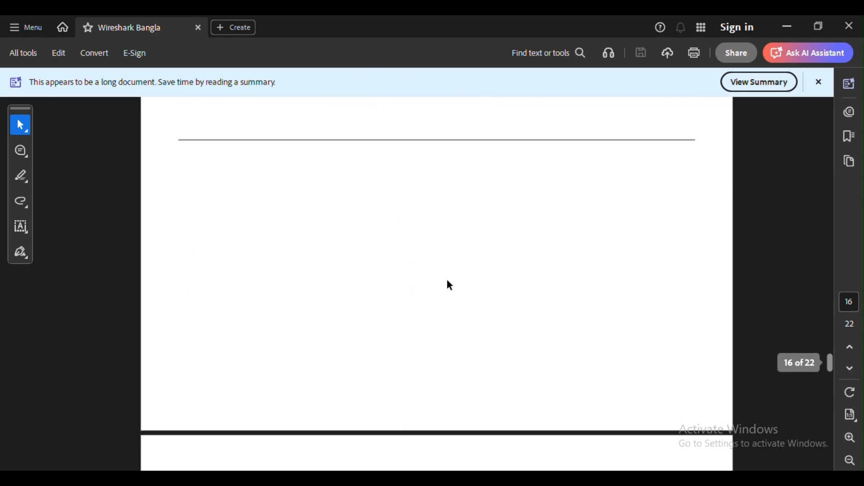
scroll(478, 278, "down", 3)
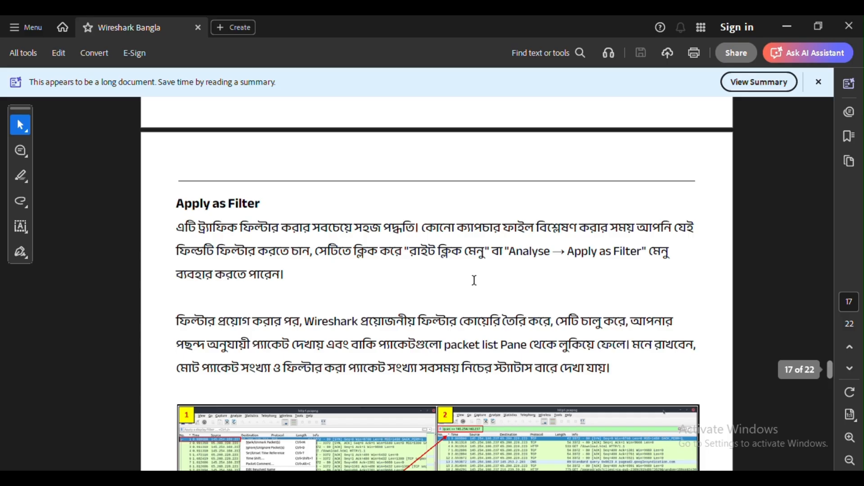
scroll(473, 280, "down", 5)
scroll(513, 266, "up", 4)
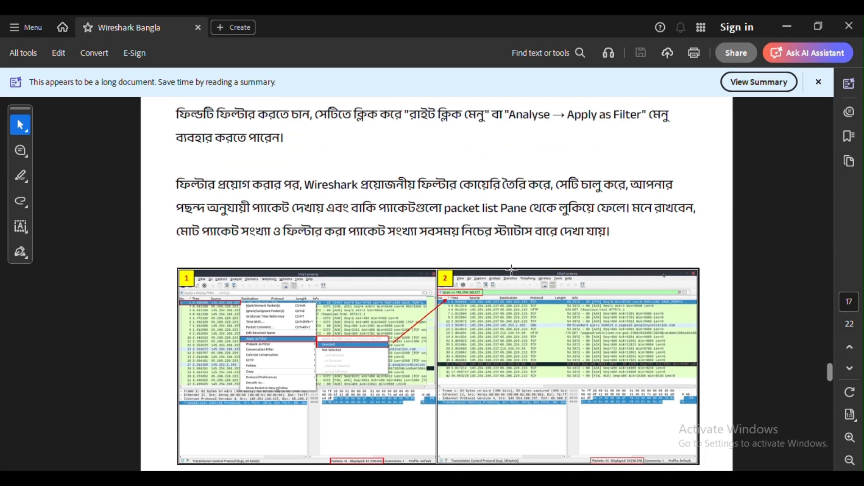
scroll(510, 269, "down", 2)
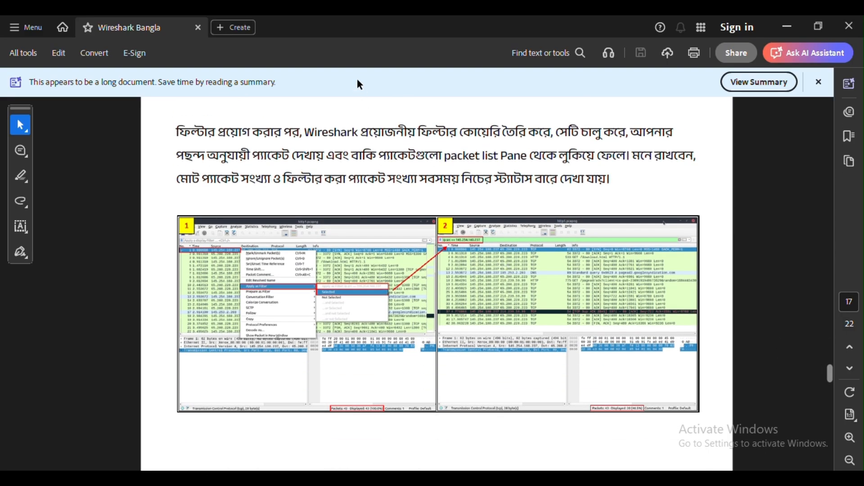
scroll(351, 334, "up", 4)
scroll(581, 279, "down", 4)
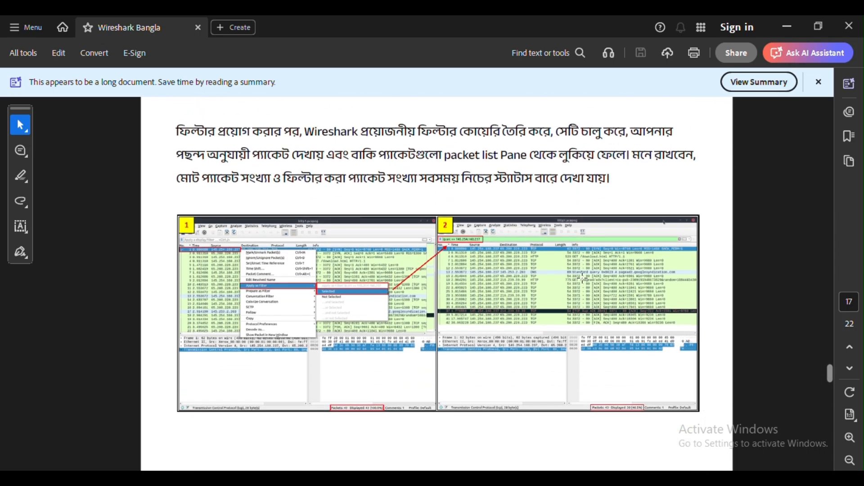
scroll(581, 278, "down", 2)
scroll(581, 278, "up", 2)
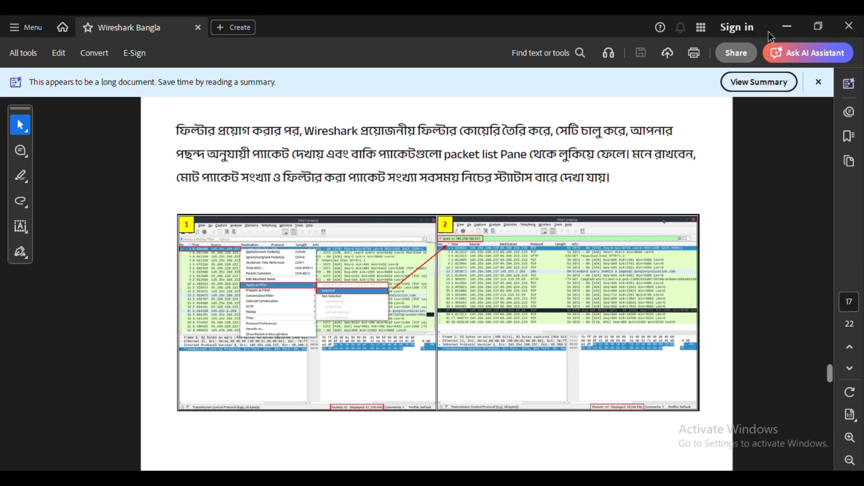
Step: Return to the http1.pcapng capture, apply packet 31's source address 65.208.228.223 as the selected filter, and inspect the generated filter expression
left_click(776, 32)
left_click(162, 163)
right_click(162, 163)
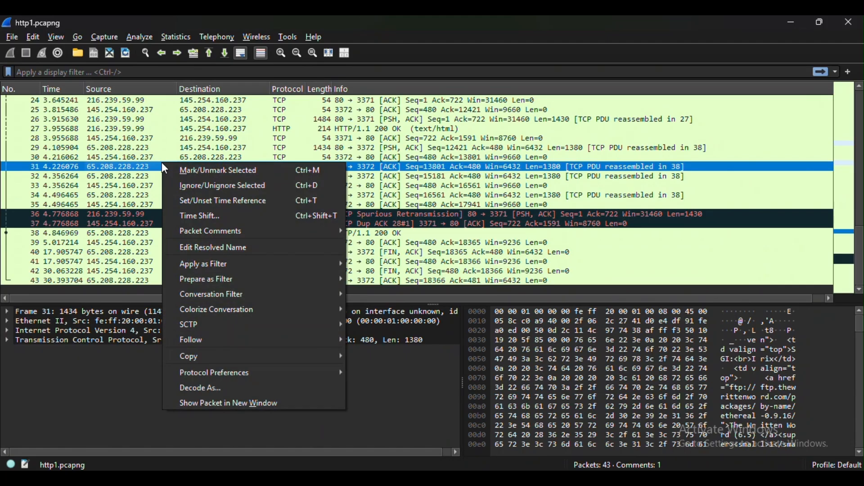
mouse_move(320, 264)
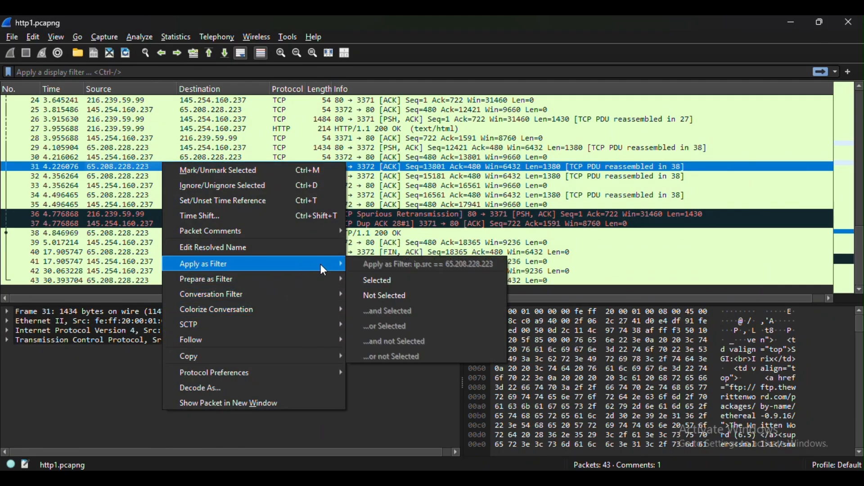
left_click(398, 279)
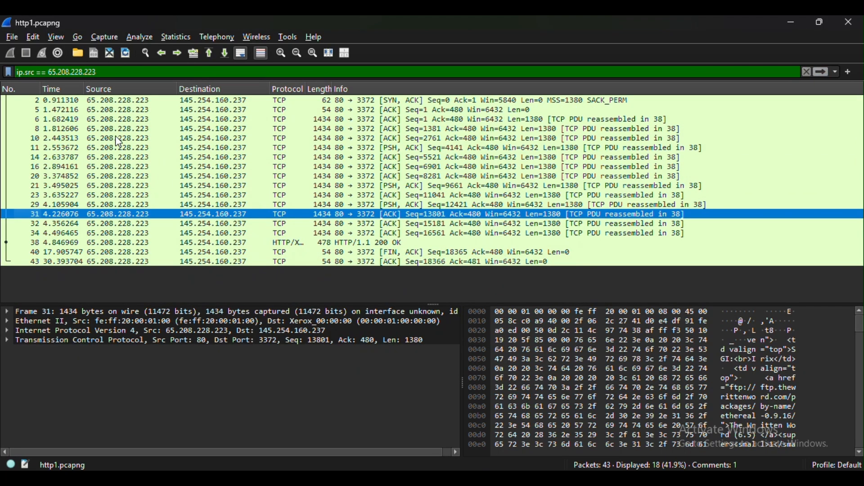
left_click(137, 70)
double_click(137, 70)
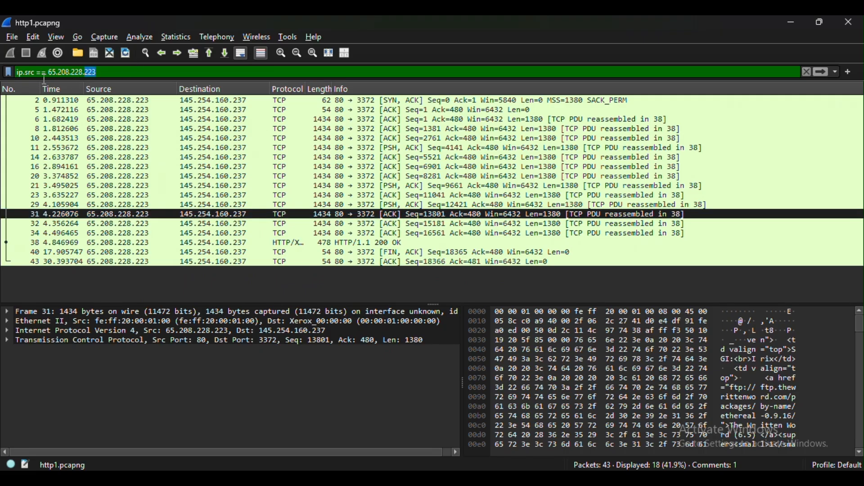
triple_click(138, 70)
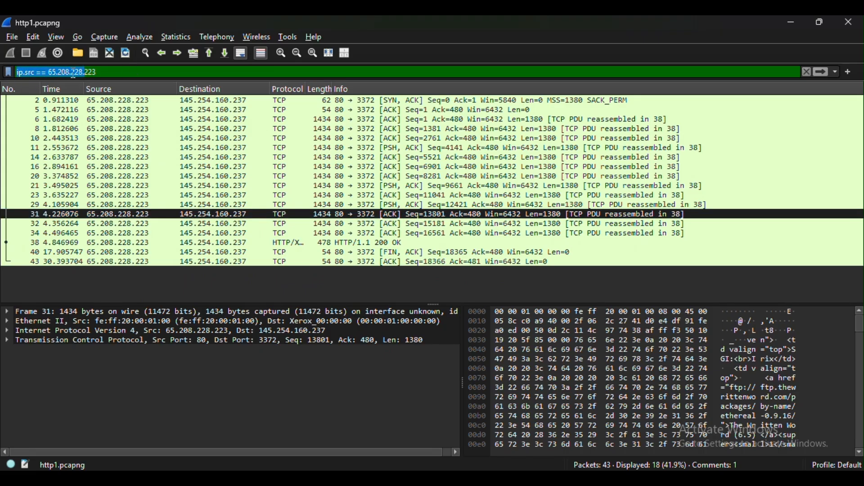
Step: Apply packet 16's source address 65.208.228.223 as a Not Selected filter to exclude its packets
right_click(140, 166)
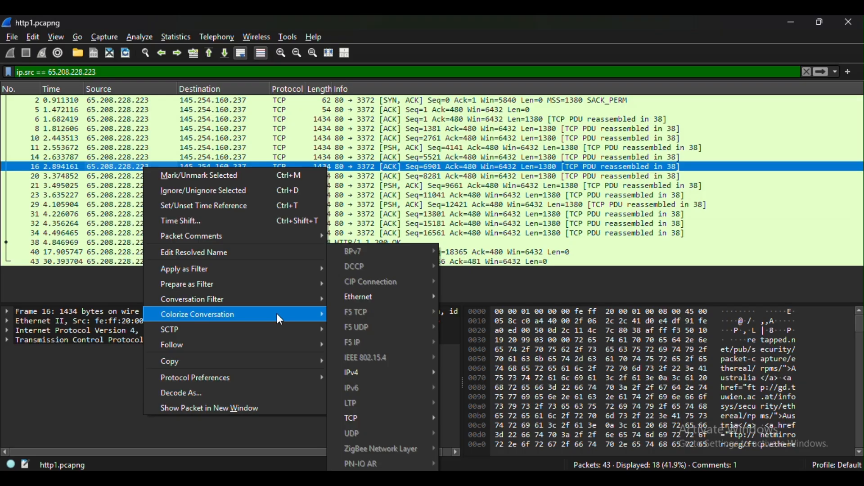
mouse_move(293, 272)
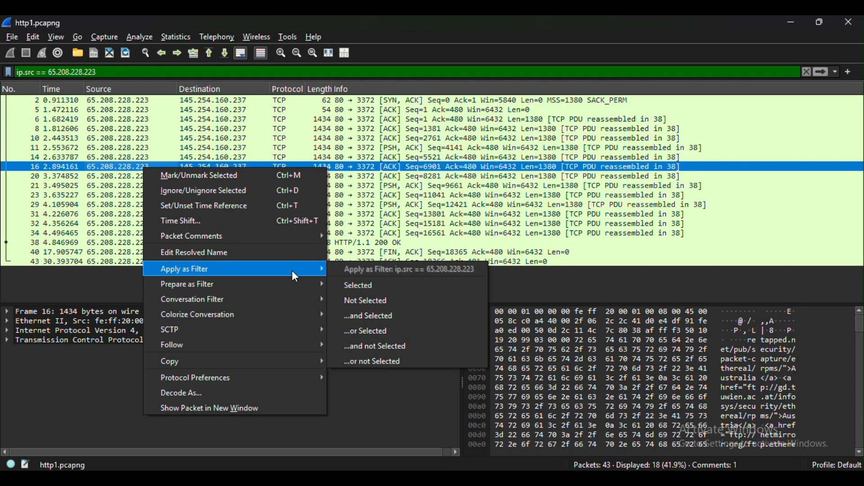
left_click(390, 301)
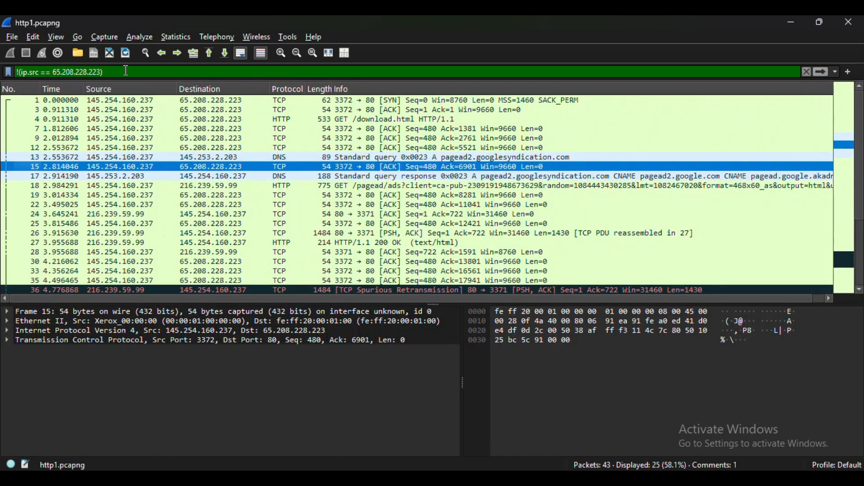
Step: Replace the display filter expression with http and apply it
triple_click(112, 72)
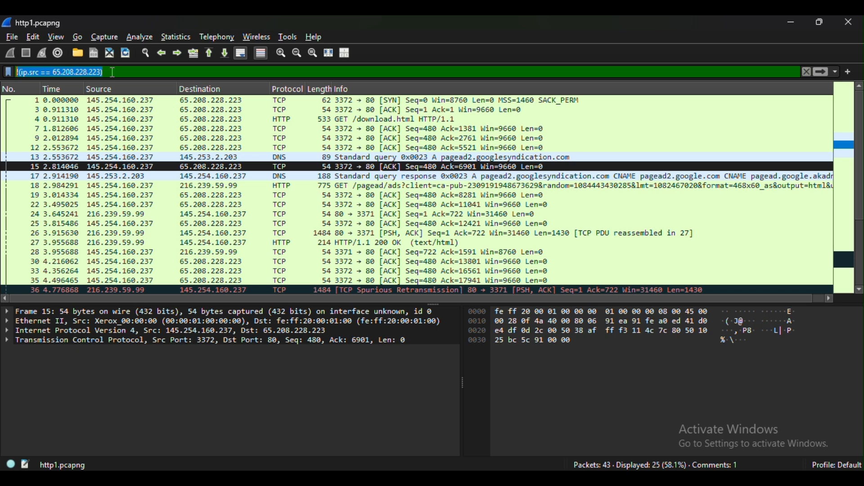
key("BackSpace")
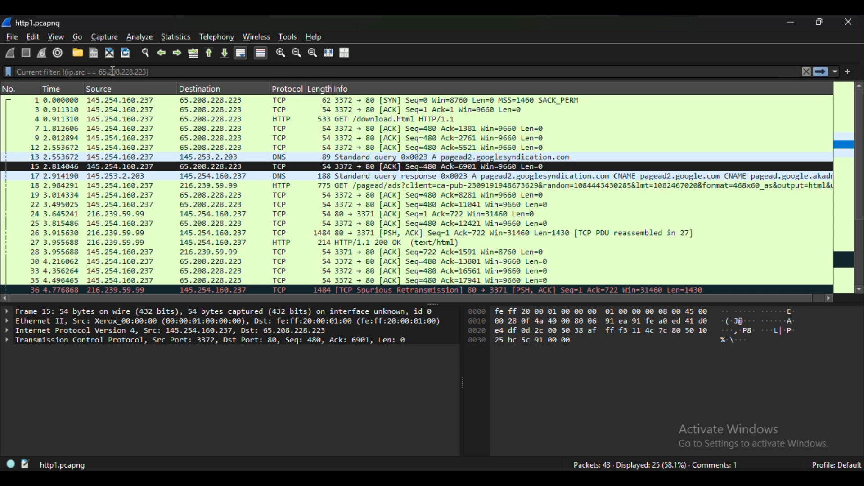
type("http")
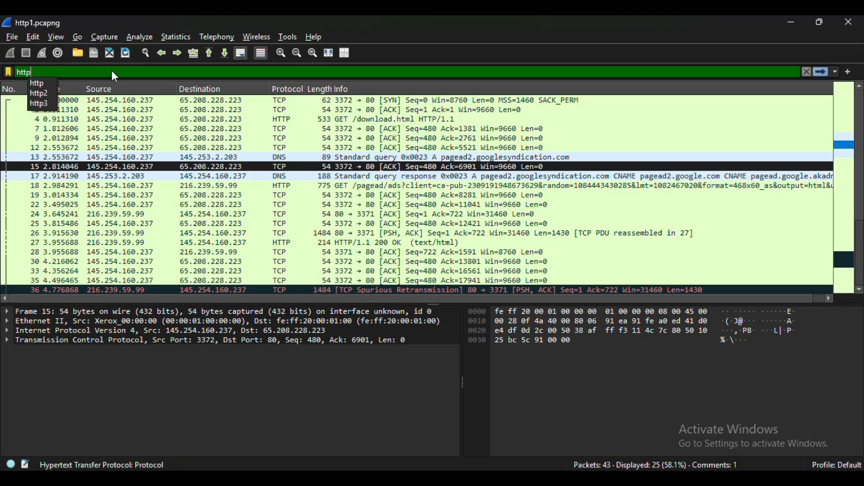
key("Return")
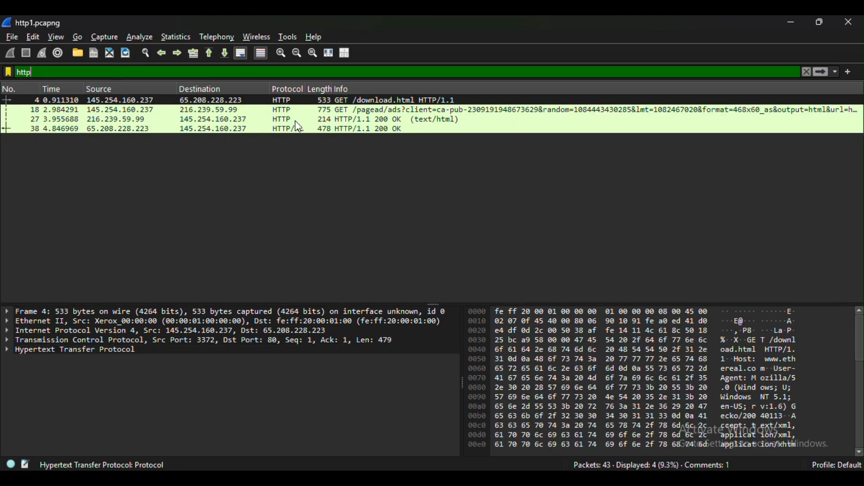
Step: Replace the http display filter with tcp and apply it to the capture
key("BackSpace")
key("BackSpace")
key("BackSpace")
key("BackSpace")
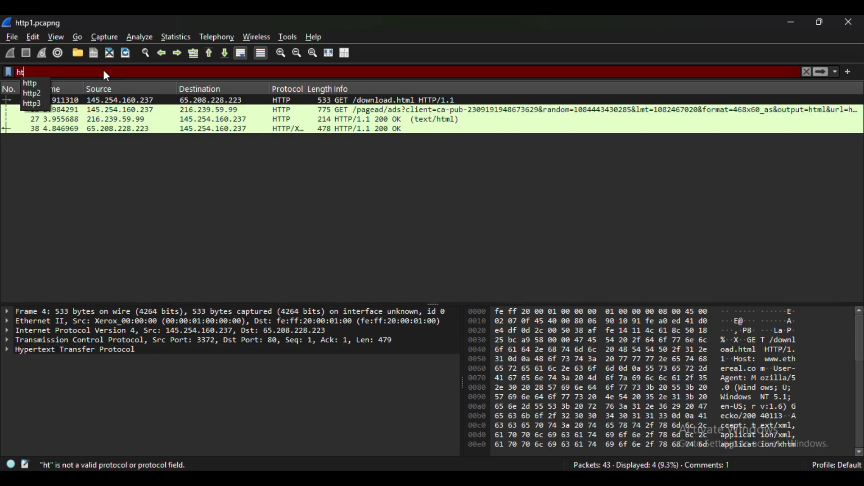
key("Return")
type("t")
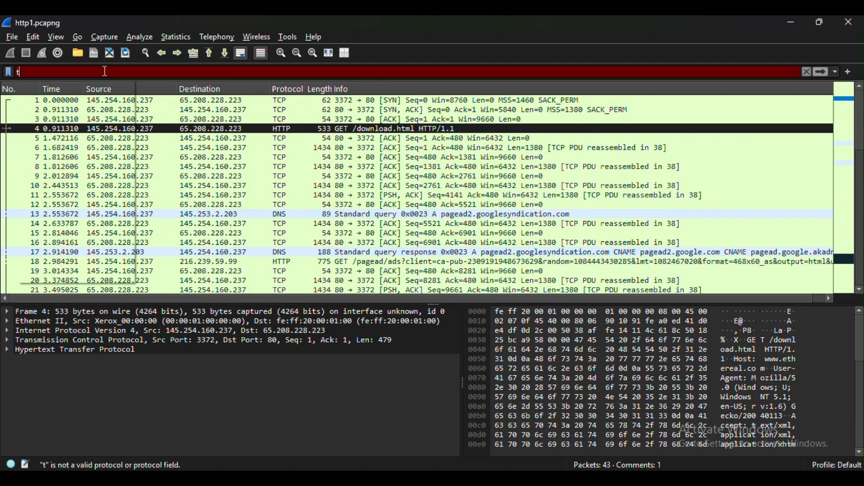
type("cp")
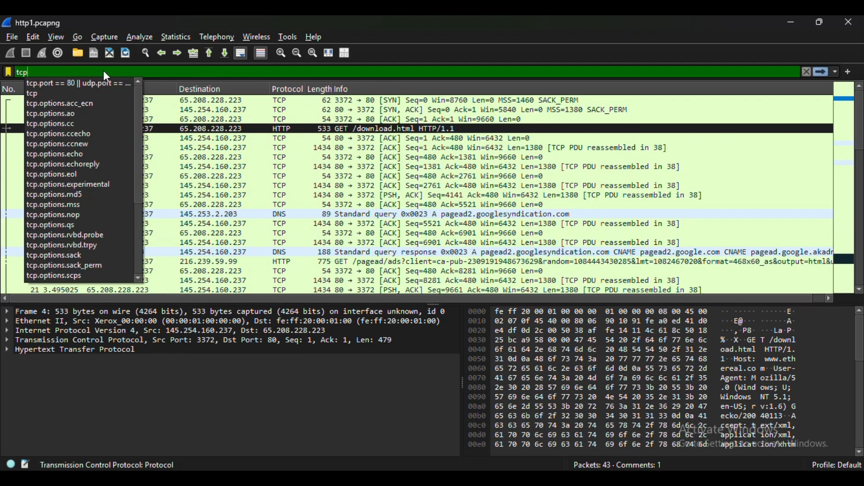
key("Return")
Step: Replace the display filter with ip.src == 65.208.228.223 and apply it
key("BackSpace")
key("BackSpace")
key("BackSpace")
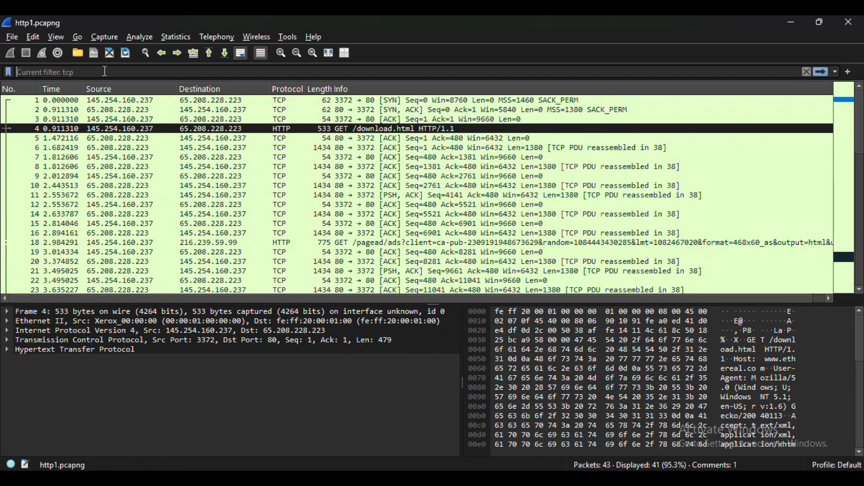
type("i")
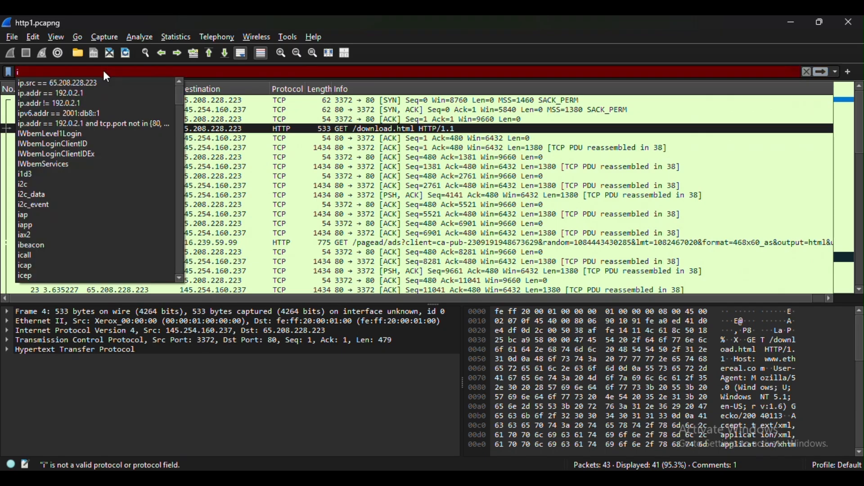
type("p")
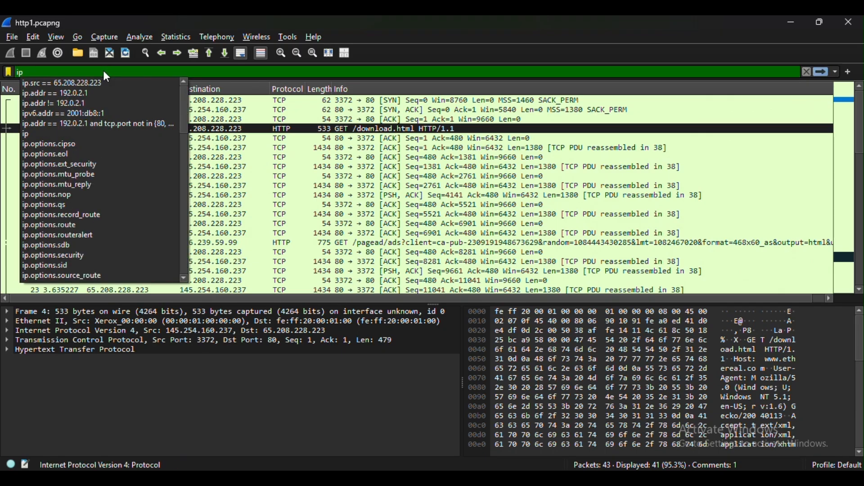
type(".src")
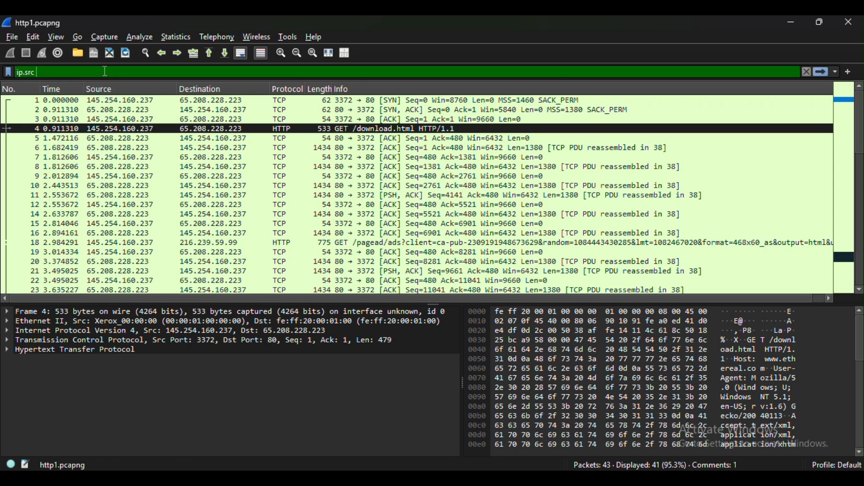
type(" ==")
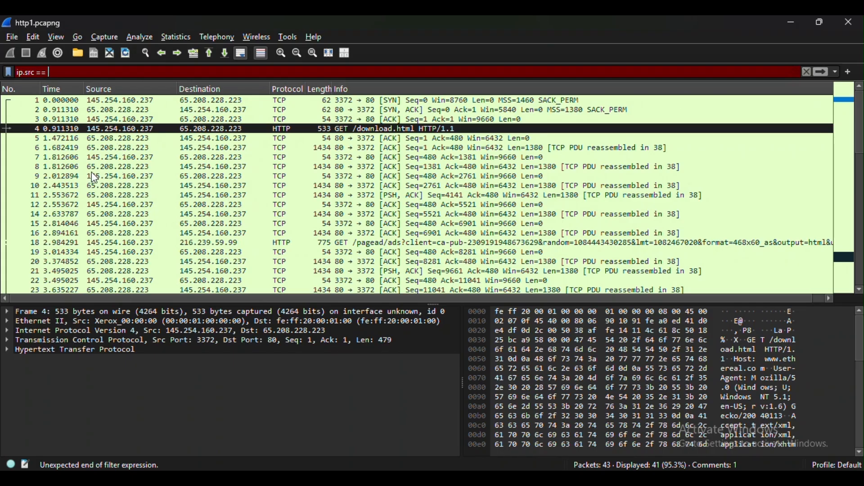
type(" 65.")
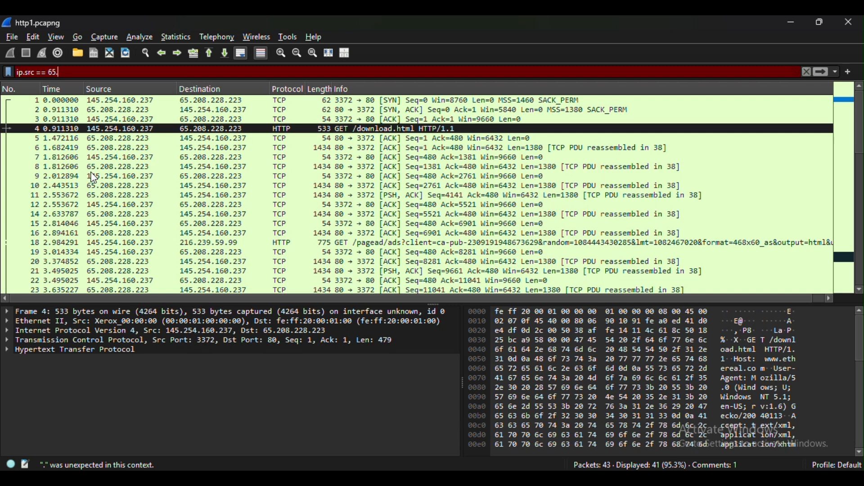
type("208")
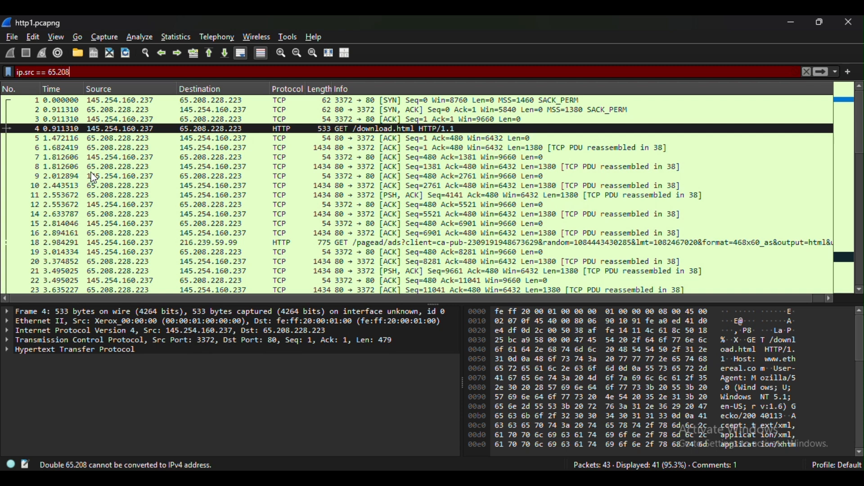
type(".")
type("22")
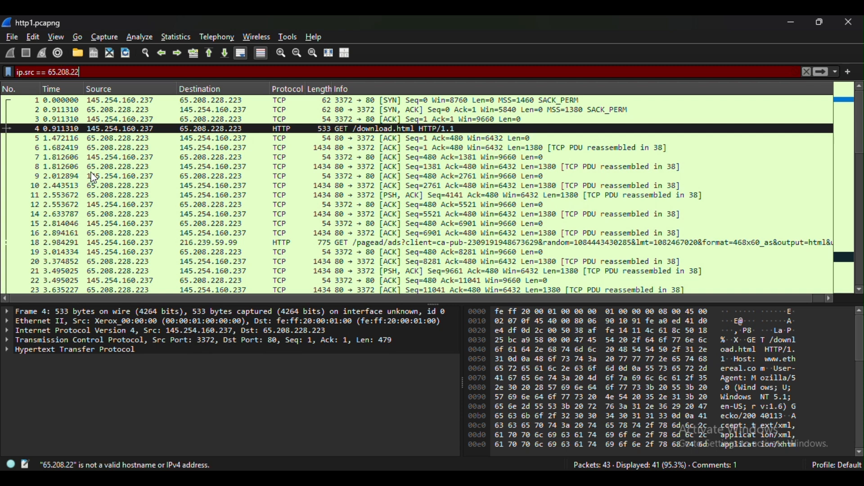
type("8.223")
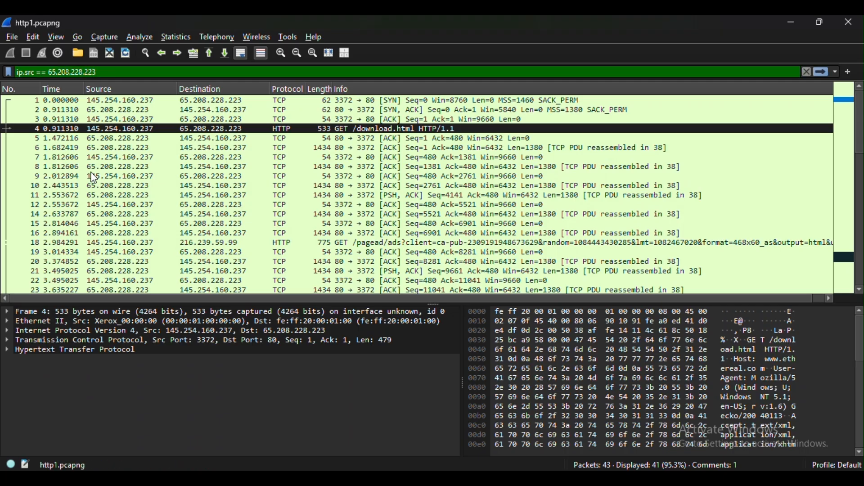
key("Return")
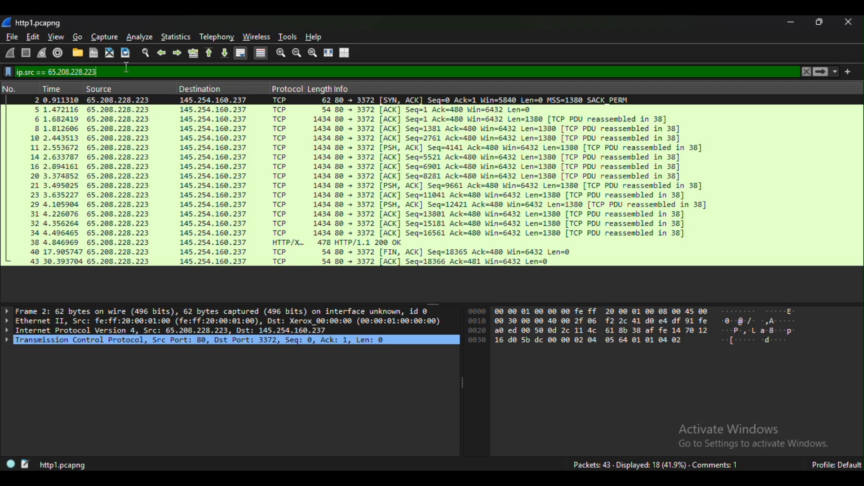
Step: Clear the source-address display filter so that all packets in the capture are listed
key("BackSpace")
key("BackSpace")
key("BackSpace")
key("BackSpace")
key("BackSpace")
key("BackSpace")
key("BackSpace")
key("BackSpace")
key("BackSpace")
key("BackSpace")
key("BackSpace")
key("BackSpace")
key("BackSpace")
key("BackSpace")
key("BackSpace")
key("BackSpace")
key("BackSpace")
key("BackSpace")
key("BackSpace")
key("BackSpace")
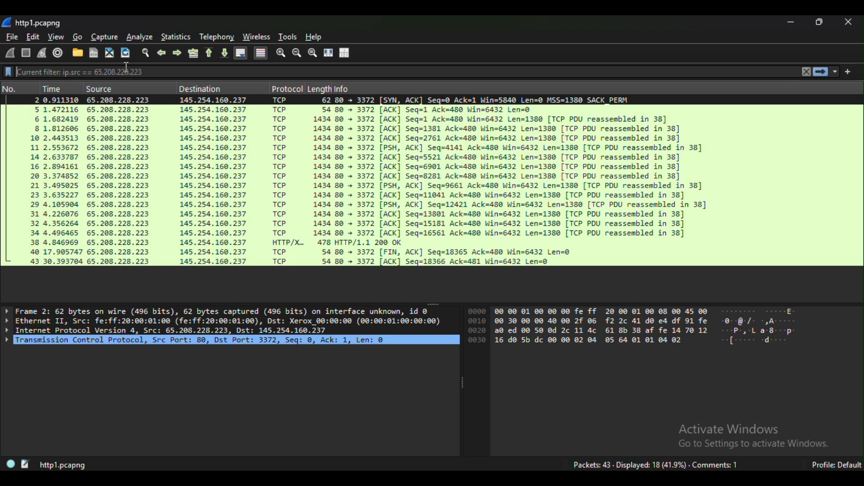
key("Return")
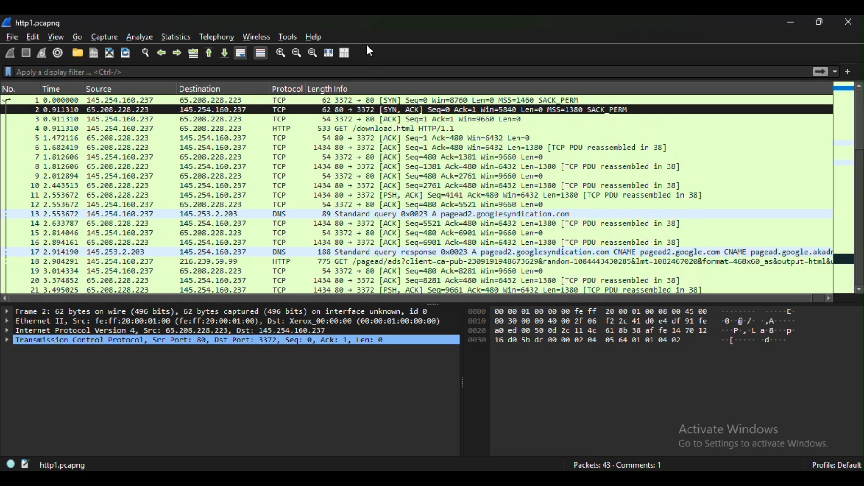
Step: Switch to the Wireshark Bangla PDF and read the Conversation Filter section with its example screenshots
key("alt+Tab")
scroll(366, 136, "down", 1)
scroll(354, 266, "down", 2)
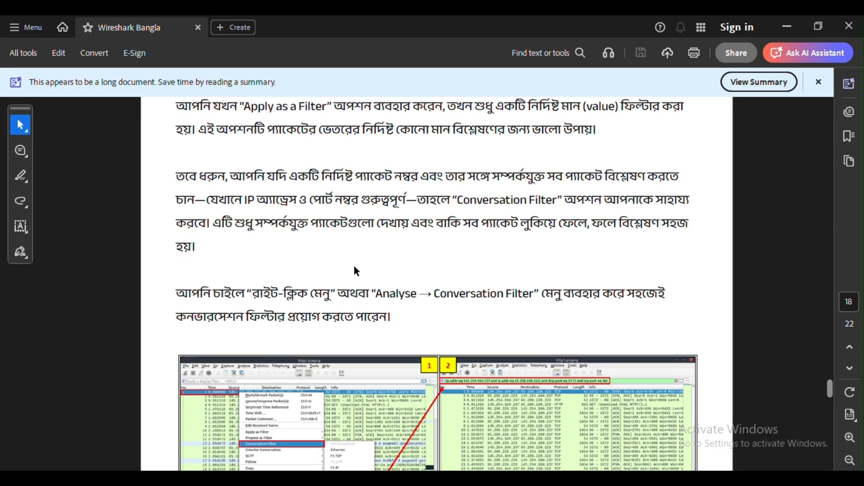
scroll(354, 266, "down", 1)
scroll(355, 268, "down", 1)
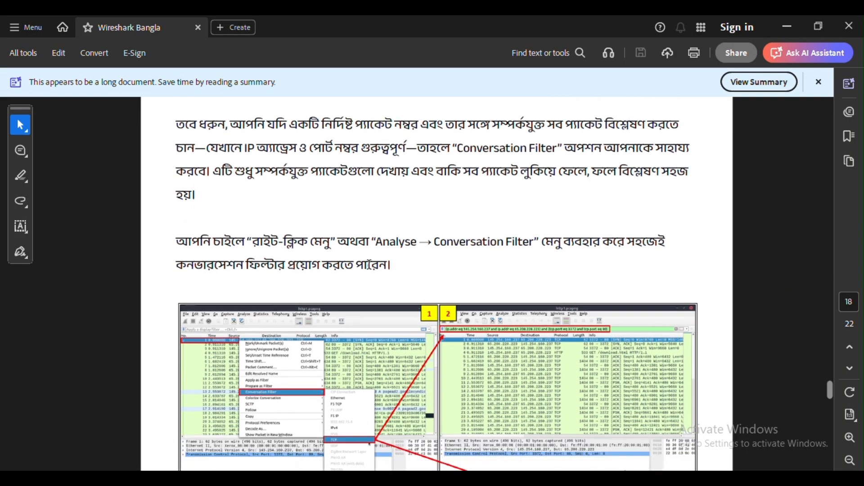
scroll(624, 333, "down", 4)
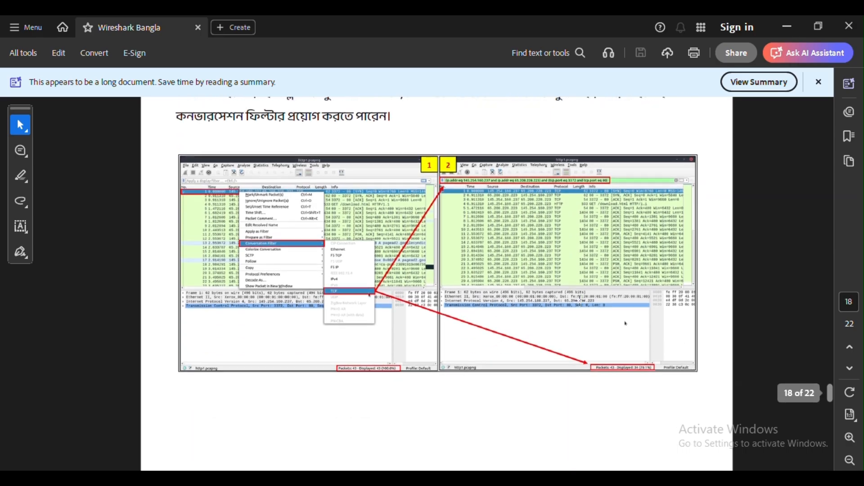
scroll(437, 270, "up", 1)
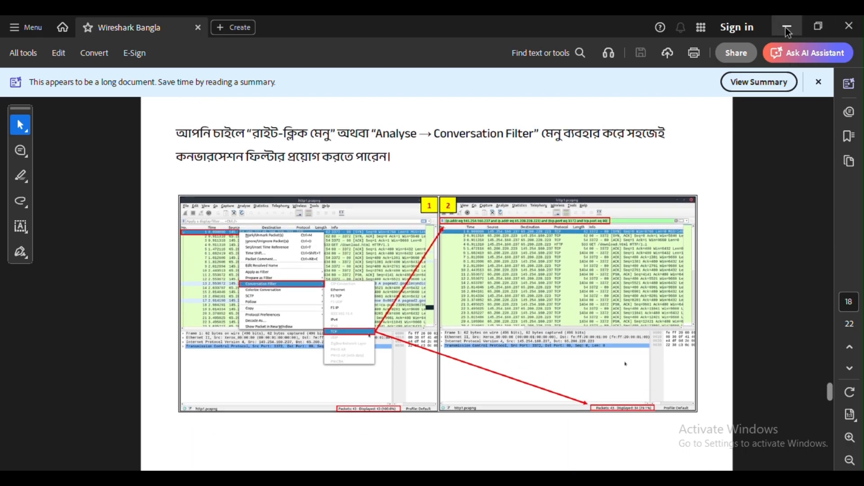
Step: Return to the http1.pcapng capture, apply a TCP conversation filter from packet 2, and inspect the generated filter expression
left_click(788, 30)
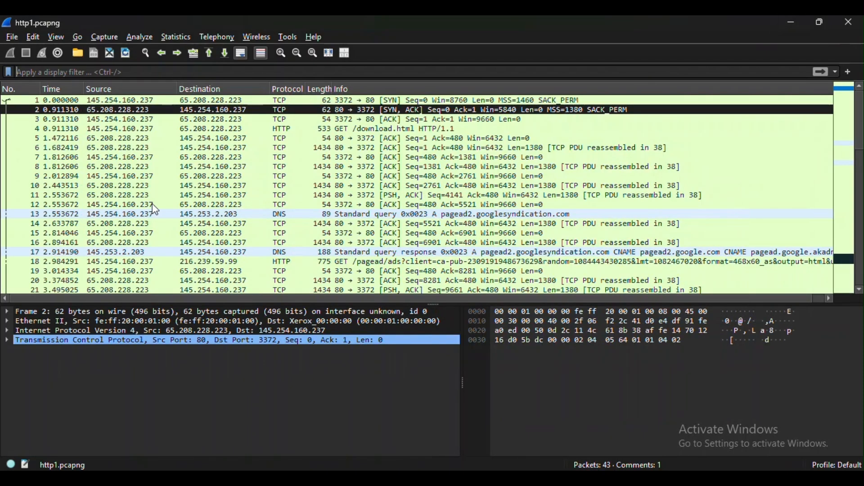
right_click(107, 110)
mouse_move(251, 242)
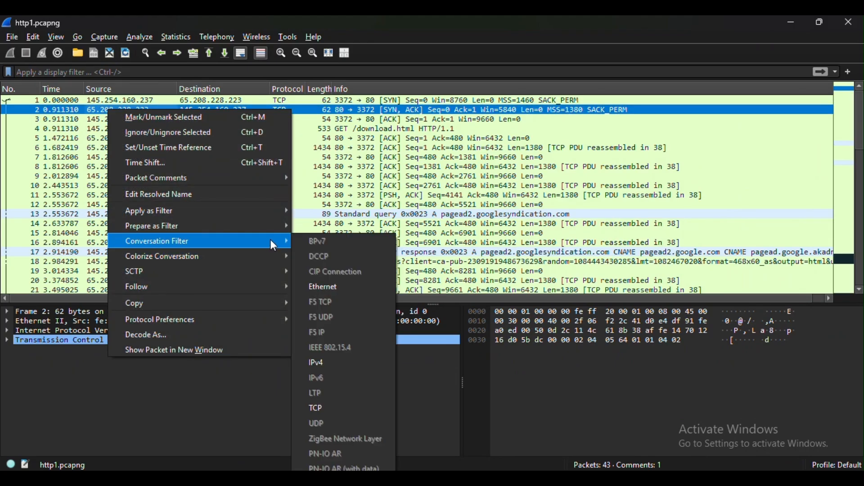
left_click(326, 409)
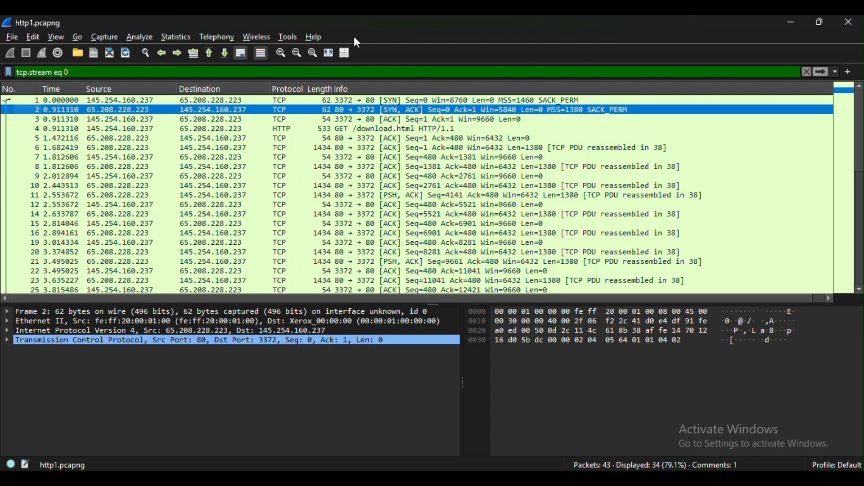
left_click(108, 73)
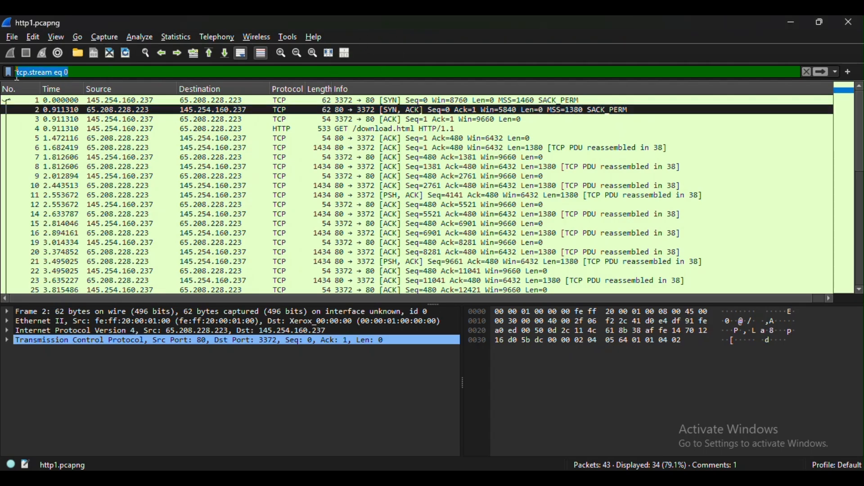
left_click(90, 71)
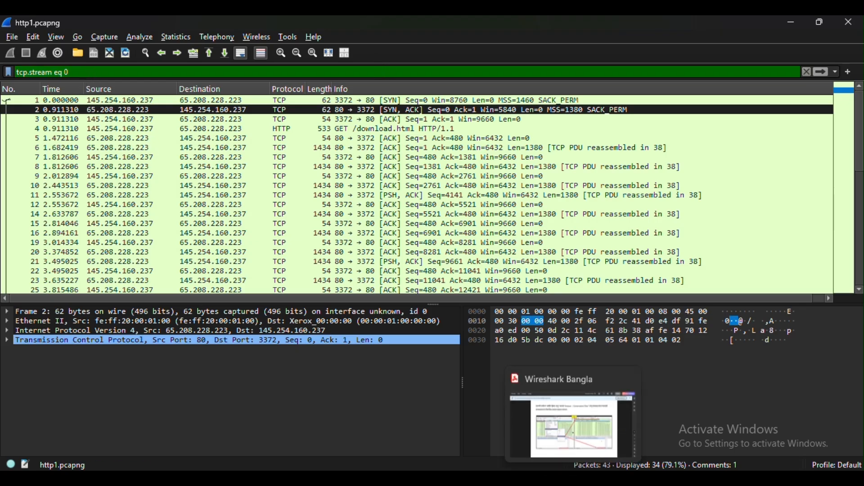
Step: Switch to the Wireshark Bangla PDF and read the Colourise Conversation section with its example screenshots
left_click(573, 478)
scroll(340, 195, "down", 8)
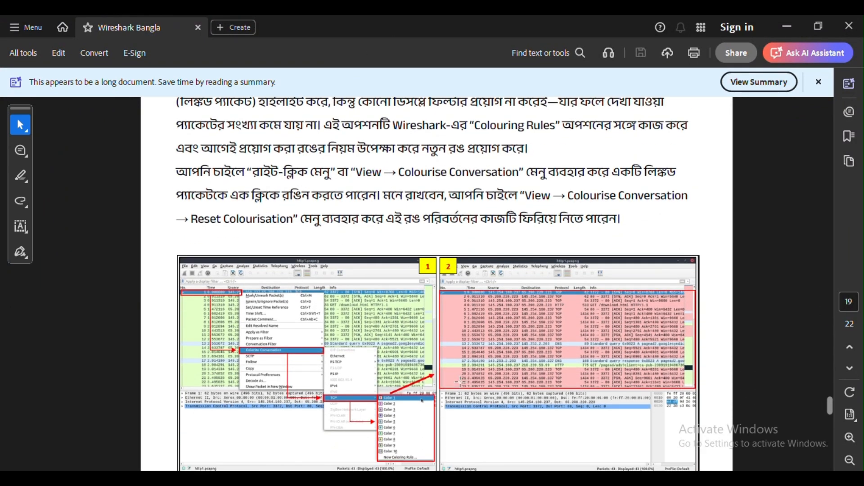
scroll(485, 382, "down", 4)
scroll(401, 260, "up", 1)
scroll(360, 234, "down", 3)
scroll(311, 201, "up", 5)
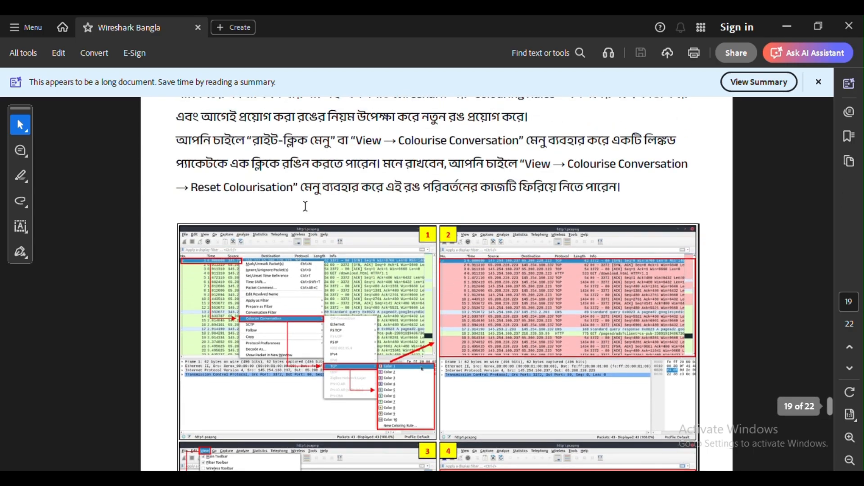
scroll(328, 216, "up", 1)
scroll(405, 207, "down", 3)
scroll(612, 196, "up", 2)
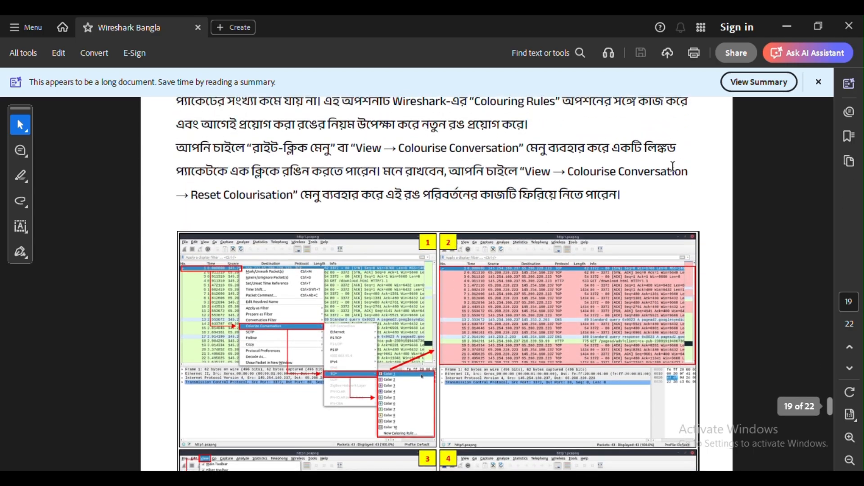
scroll(478, 229, "down", 1)
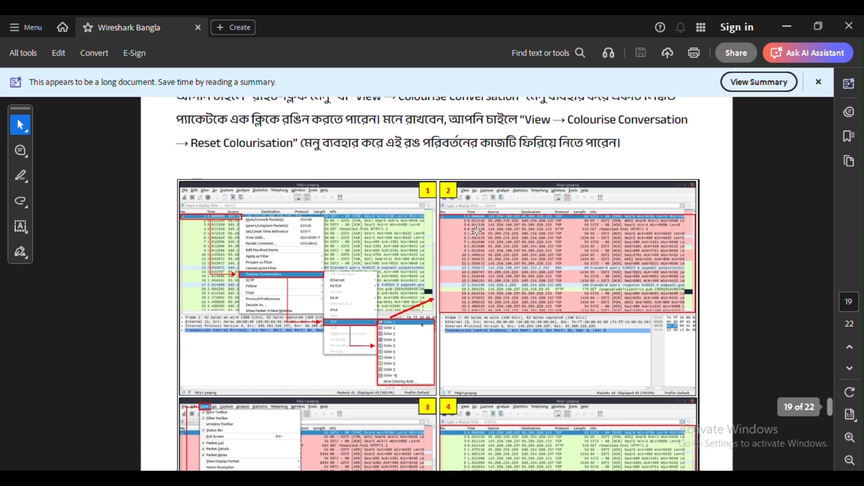
Step: Return to the http1.pcapng capture and clear the TCP conversation filter
key("alt+Tab")
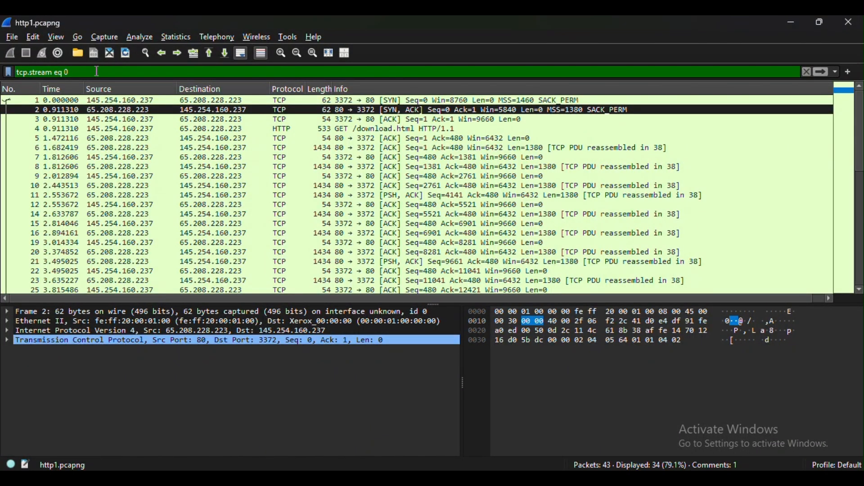
left_click_drag(96, 72, 2, 70)
key("BackSpace")
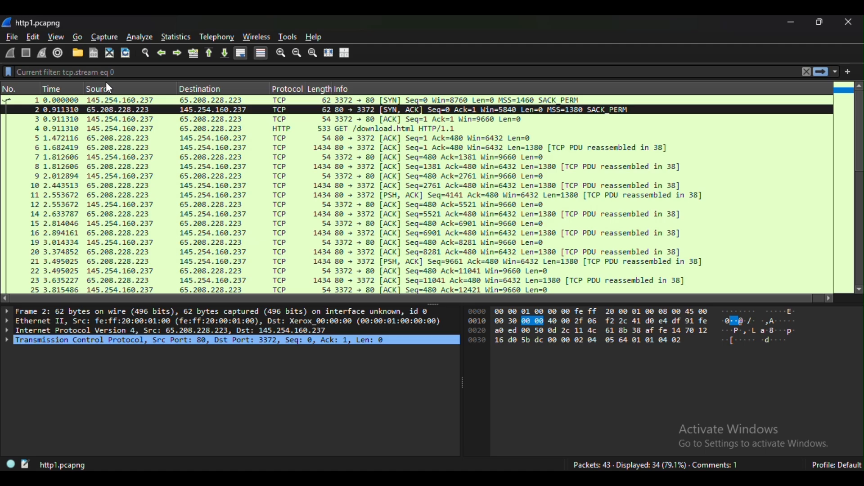
key("Return")
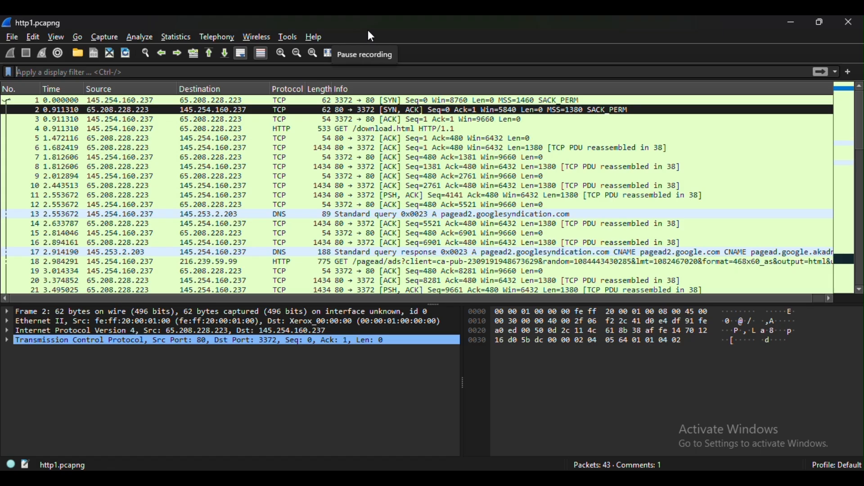
Step: Switch to the web browser and search DuckDuckGo for "wireshark filters cheat sheet"
left_click(468, 478)
left_click(437, 305)
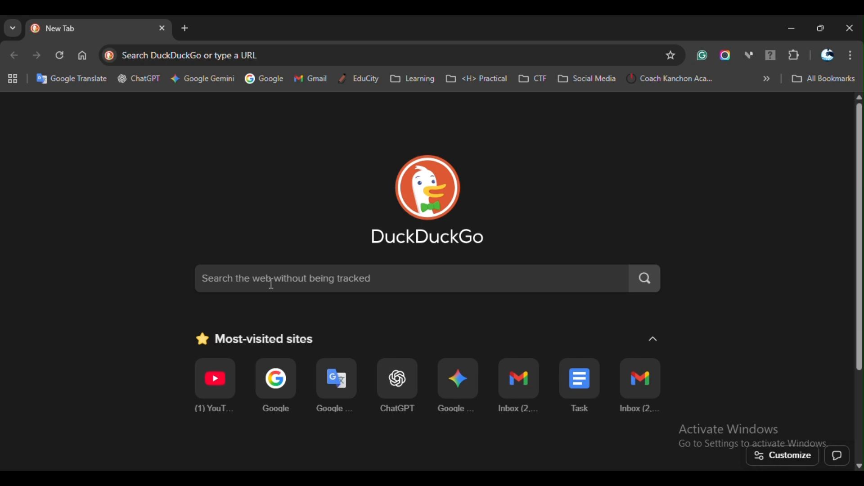
type("wiresha")
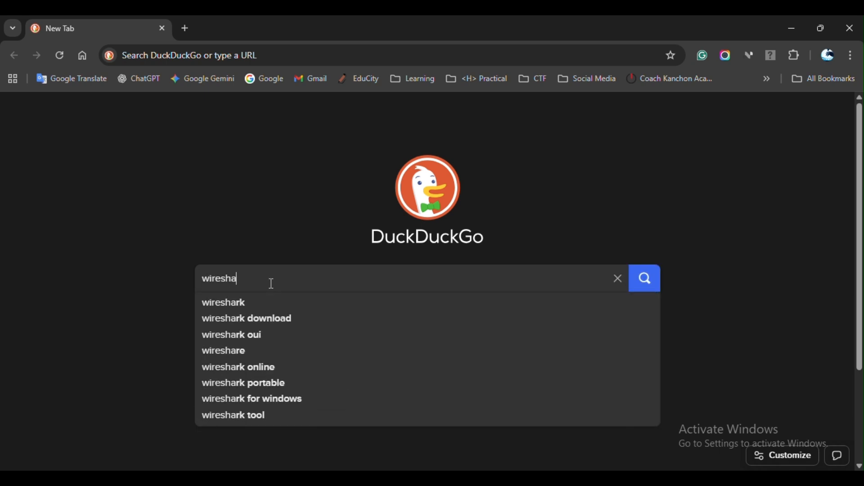
type("rk")
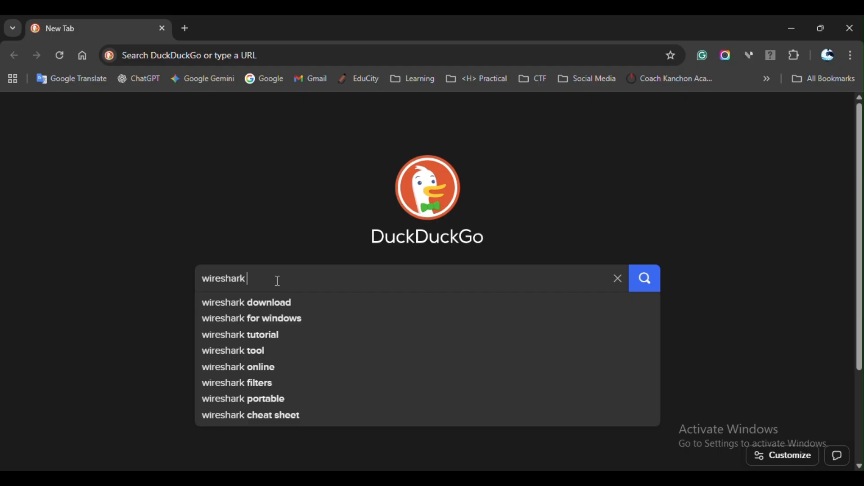
left_click(282, 278)
type("filt")
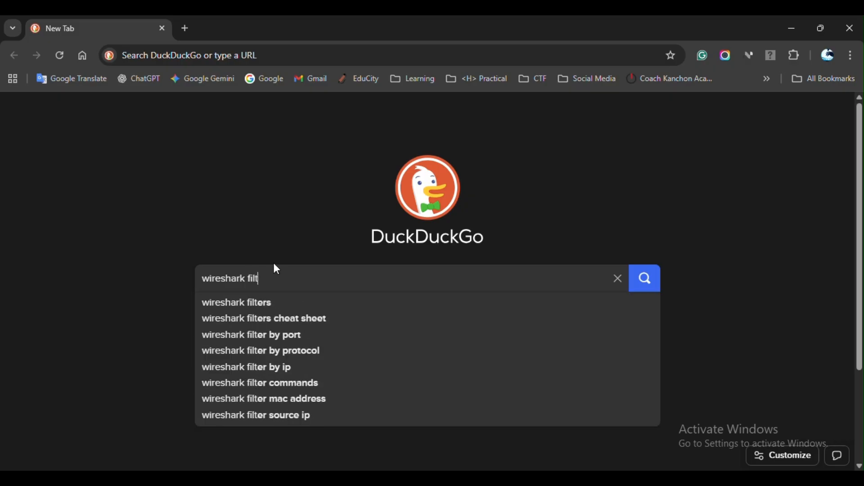
left_click(321, 318)
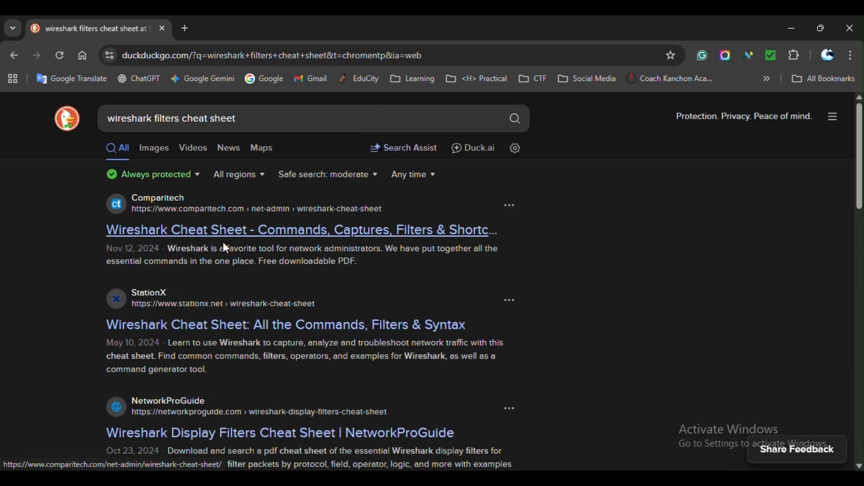
Step: Open the Comparitech and StationX cheat sheet results in new tabs, then skim the Comparitech page and close it
middle_click(226, 249)
scroll(223, 245, "down", 3)
right_click(182, 200)
left_click(220, 217)
scroll(164, 303, "up", 3)
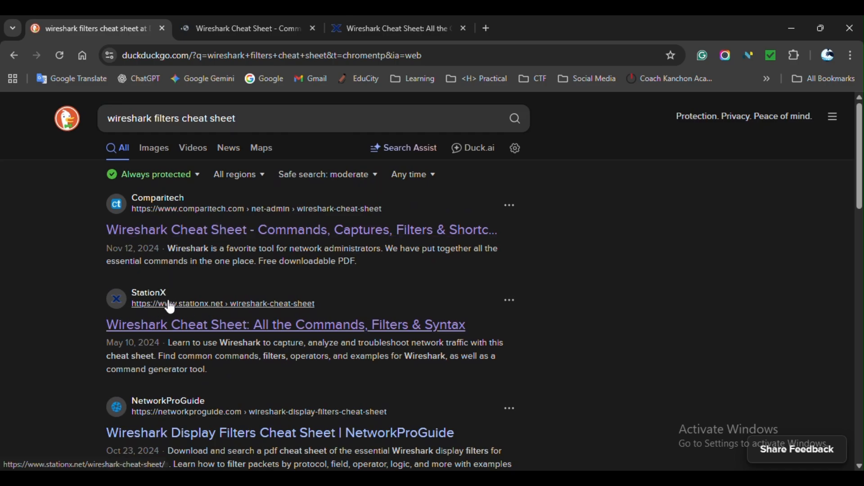
left_click(245, 23)
scroll(291, 216, "down", 4)
scroll(308, 201, "up", 4)
left_click(313, 29)
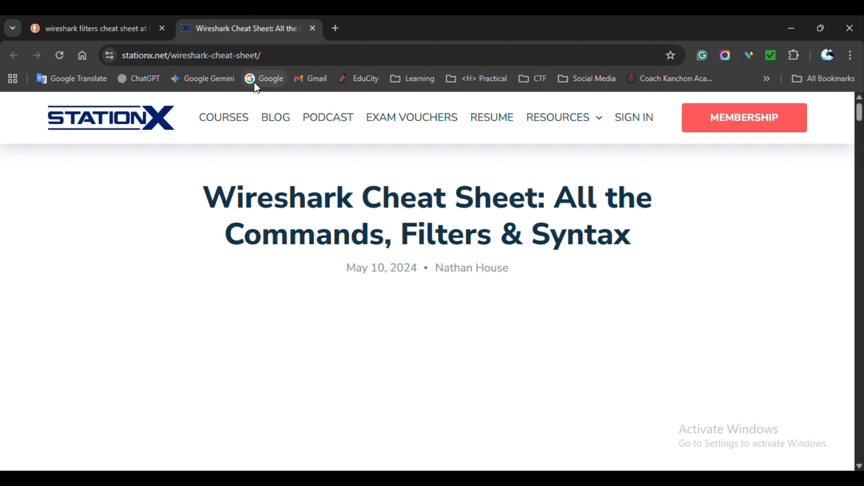
Step: Skim the StationX Wireshark cheat sheet, covering operators, display filters, filter types and keyboard shortcuts, and close the page
scroll(333, 225, "down", 20)
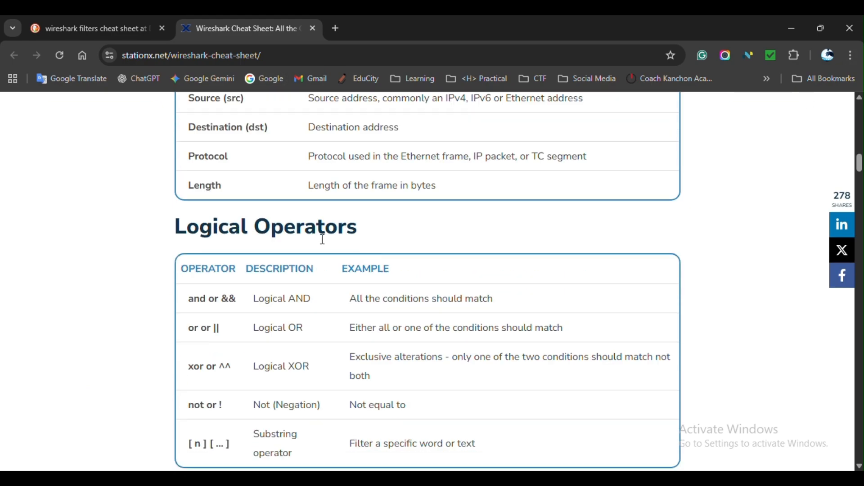
scroll(270, 203, "up", 2)
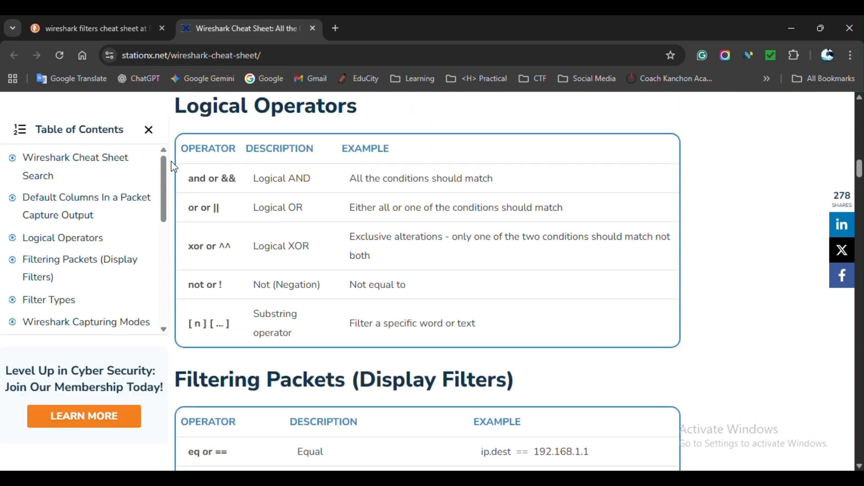
scroll(264, 205, "down", 4)
scroll(264, 204, "down", 5)
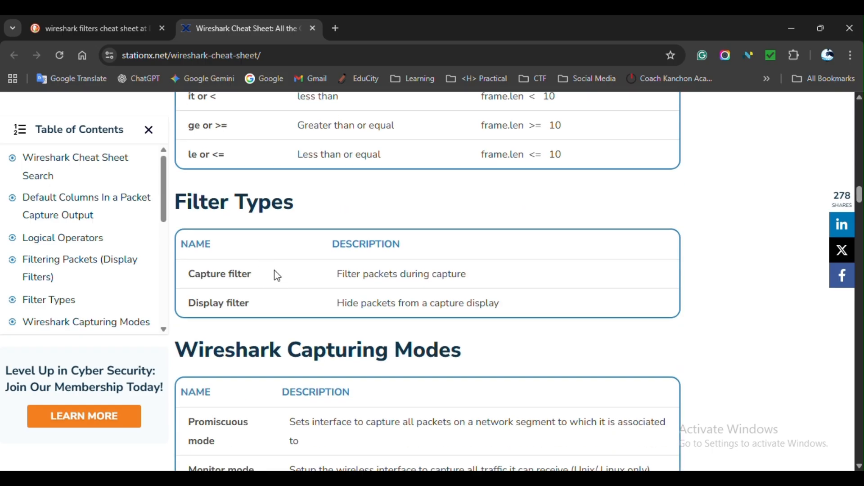
scroll(270, 272, "down", 4)
scroll(268, 280, "down", 15)
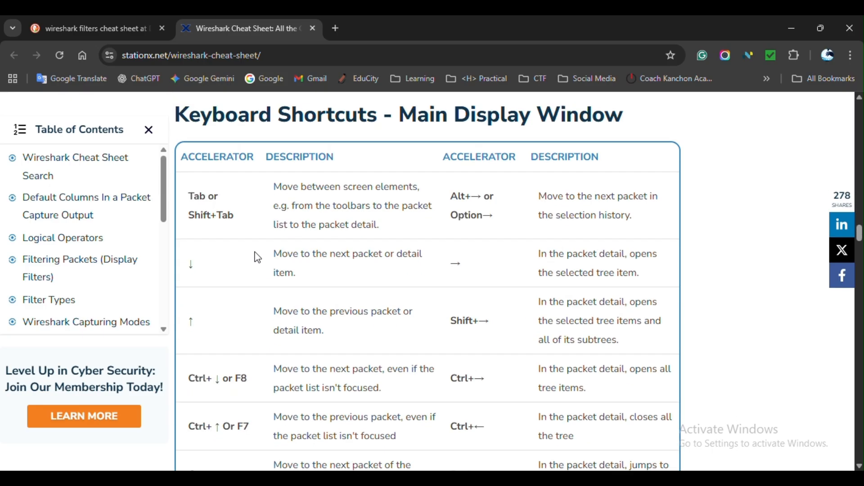
scroll(259, 247, "down", 20)
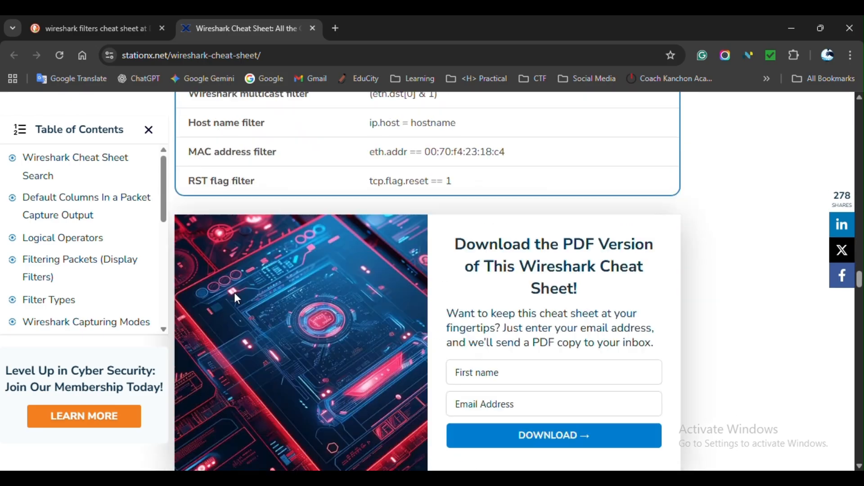
scroll(276, 234, "down", 20)
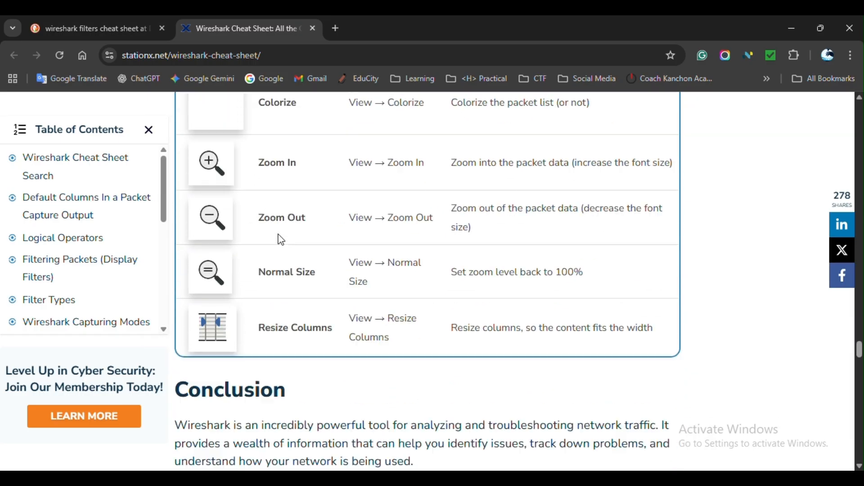
scroll(282, 242, "down", 20)
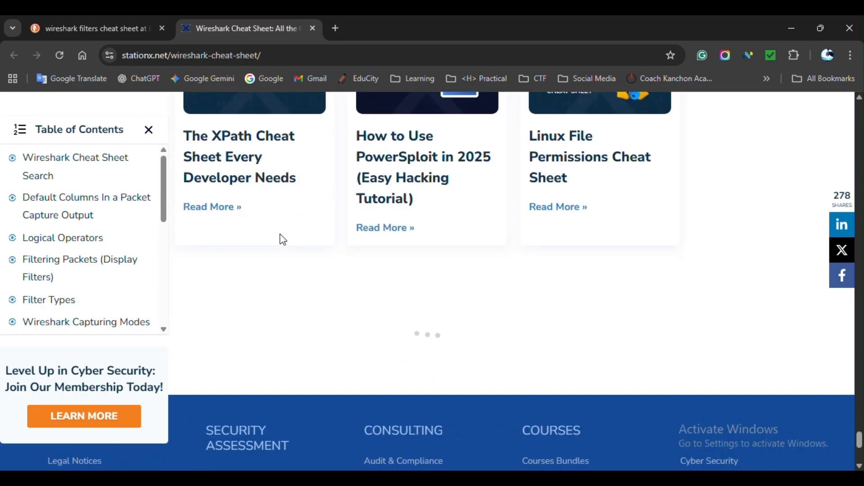
scroll(284, 240, "up", 5)
left_click(313, 28)
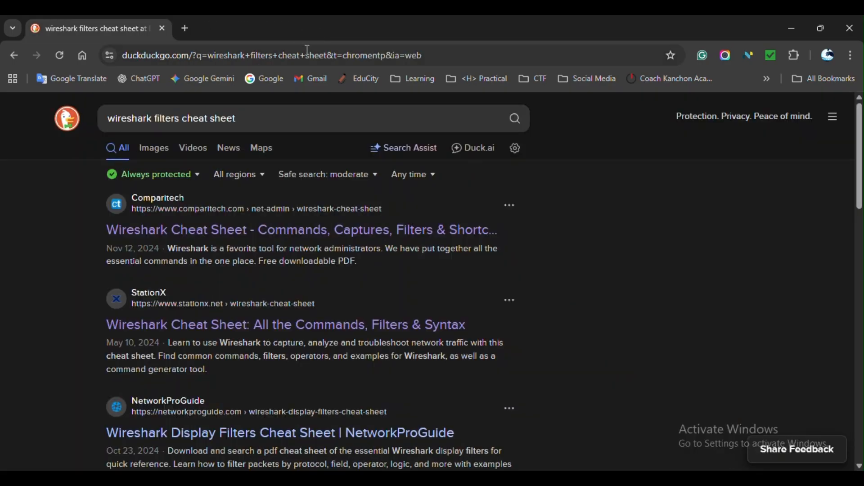
Step: Return to the http1.pcapng capture, apply the display filter tcp, and clear it again
left_click(792, 28)
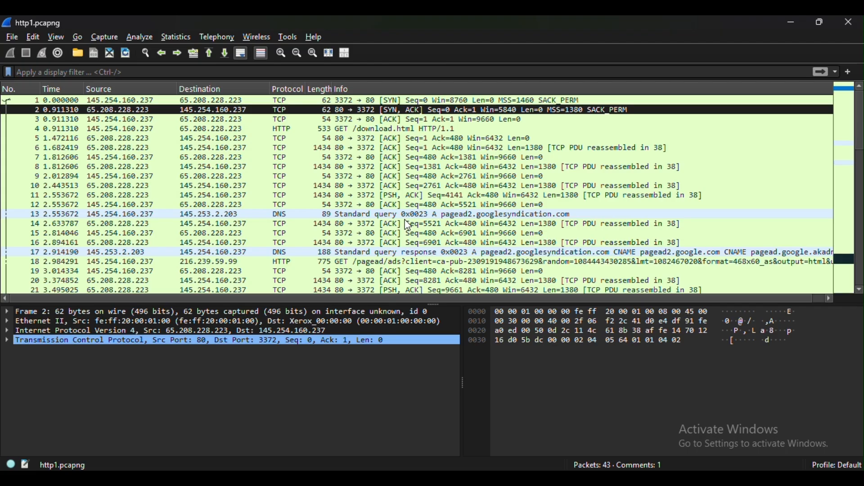
type("tcp")
key("Return")
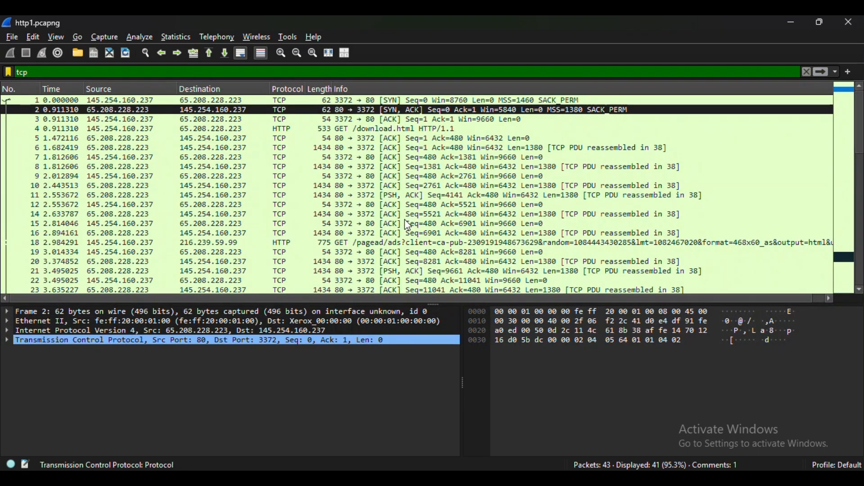
key("BackSpace")
key("BackSpace")
key("BackSpace")
key("Return")
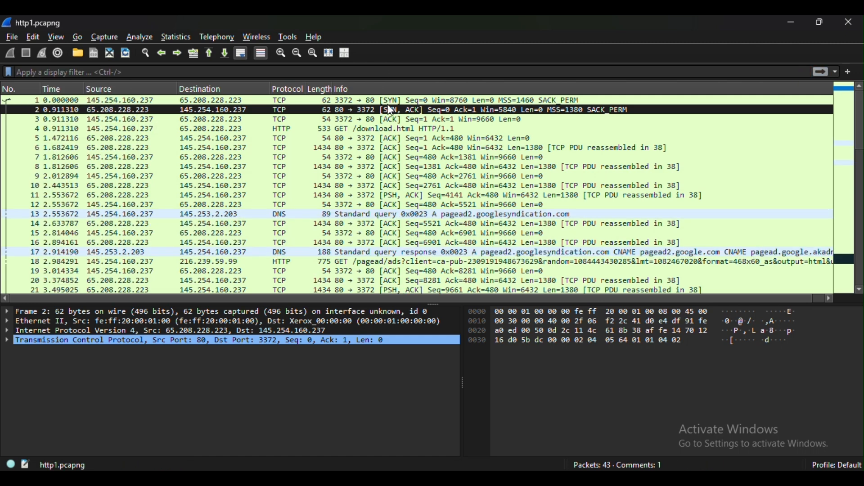
Step: Switch to the Wireshark Bangla PDF and read the Prepare as Filter section with its example screenshot
left_click(575, 420)
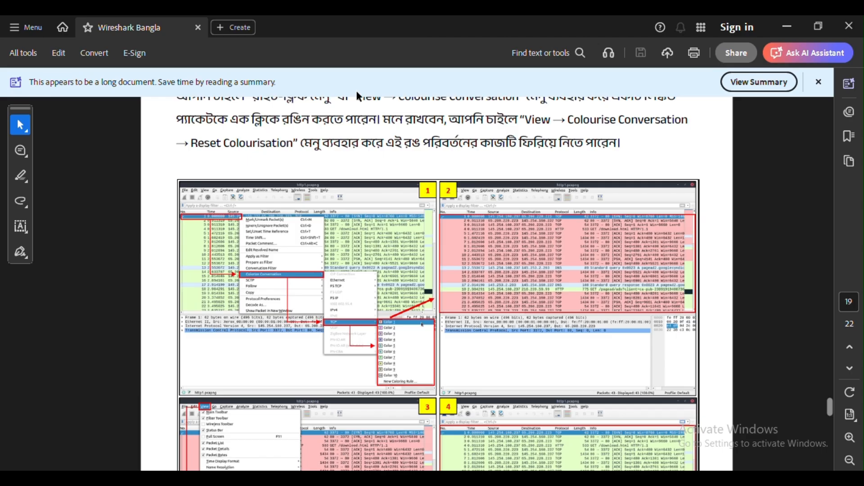
scroll(399, 172, "down", 10)
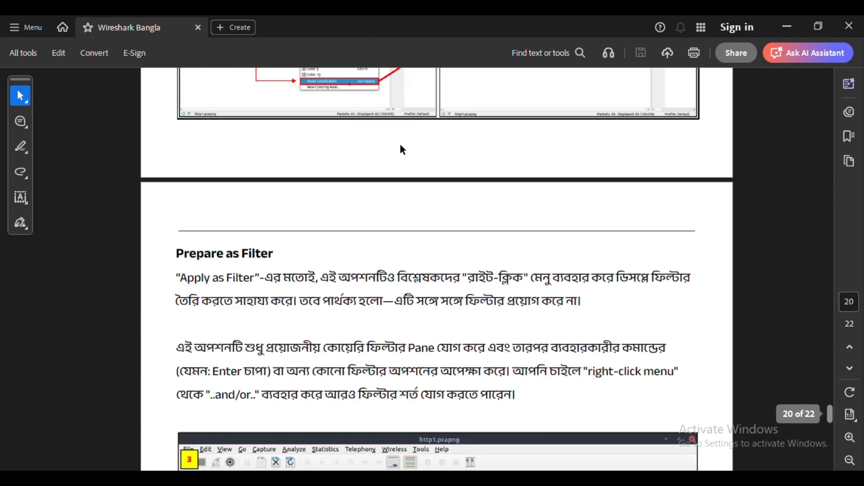
scroll(231, 201, "down", 2)
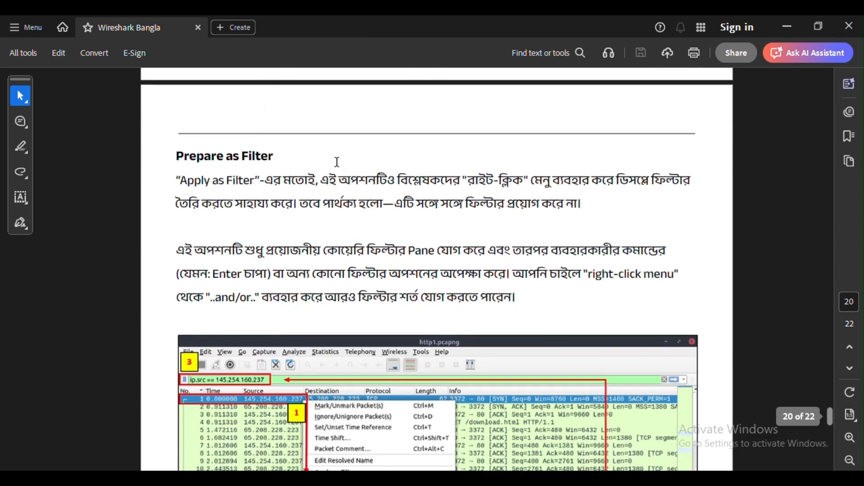
scroll(213, 216, "down", 4)
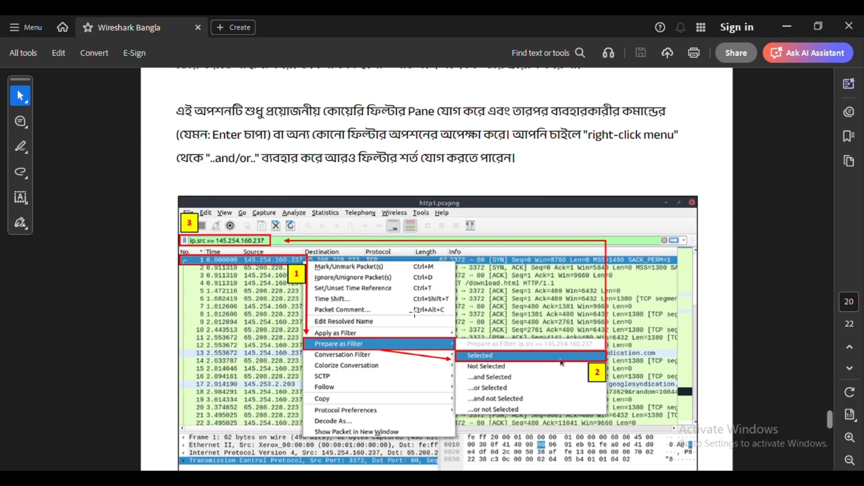
scroll(346, 347, "down", 2)
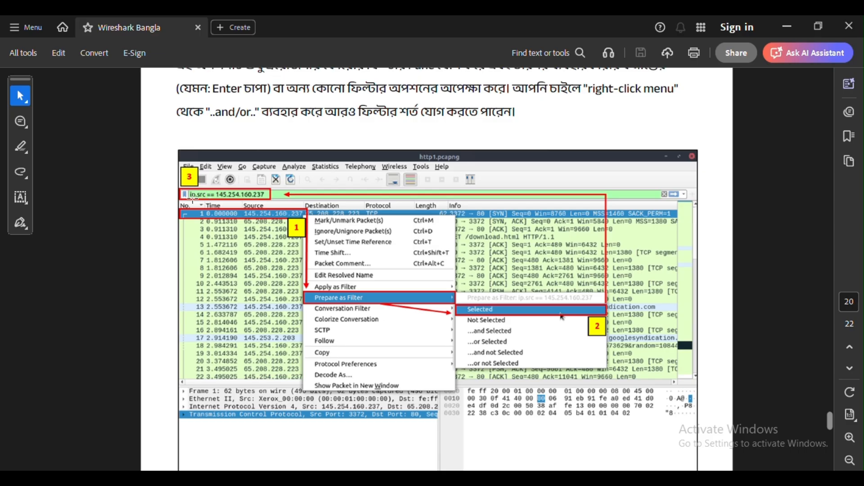
left_click_drag(184, 189, 309, 203)
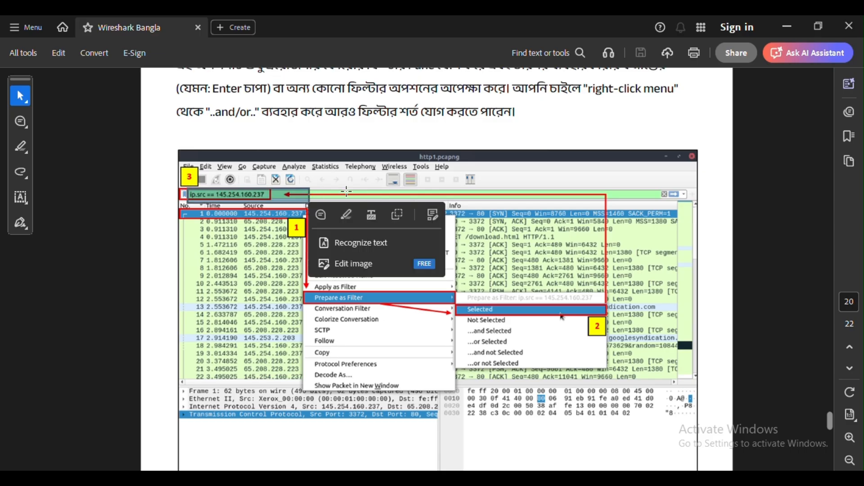
left_click(361, 180)
left_click(564, 130)
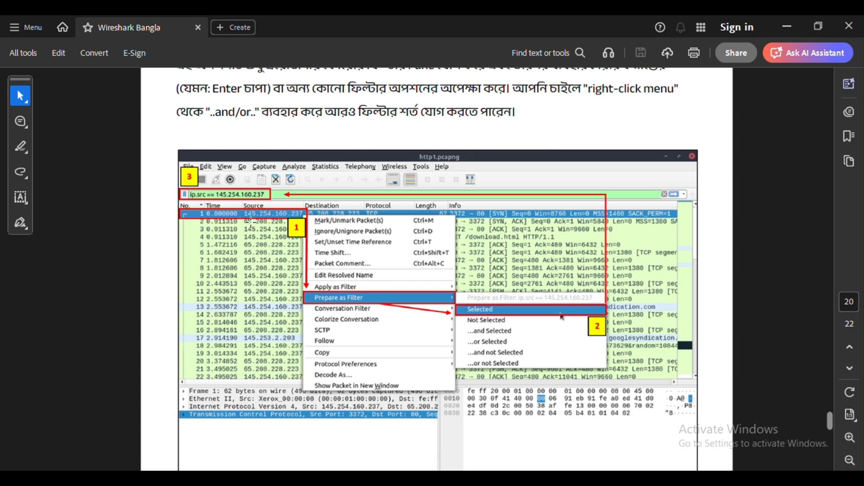
Step: Read the Apply as Column section of the PDF with its example screenshots
scroll(445, 197, "down", 15)
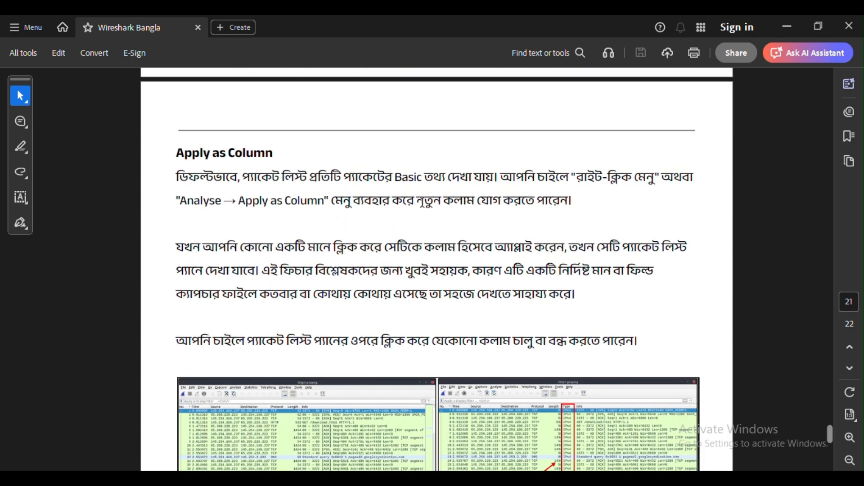
scroll(412, 212, "down", 2)
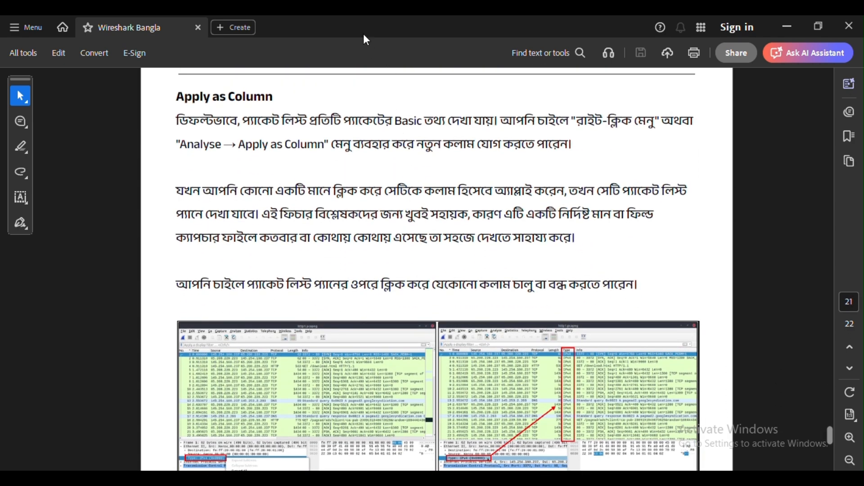
scroll(468, 243, "down", 4)
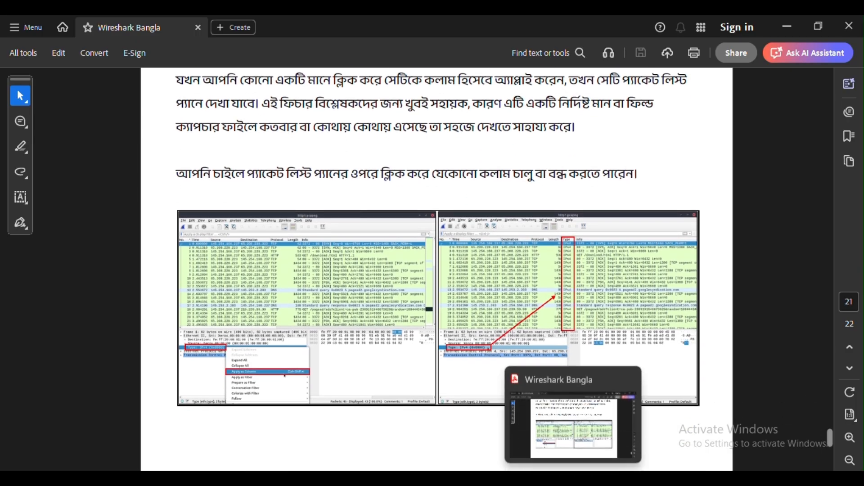
Step: Return to the http1.pcapng capture, expand packet 2's Ethernet II details, and add the Source hardware address field as a packet list column
left_click(547, 414)
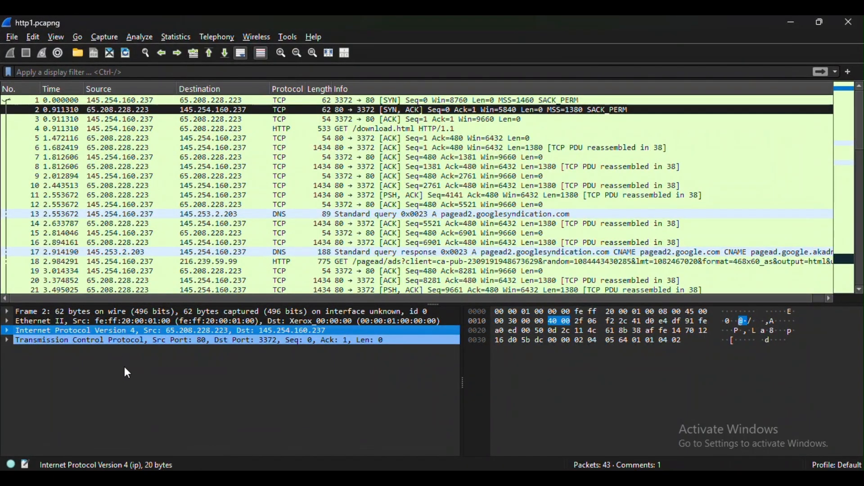
left_click(126, 341)
right_click(122, 342)
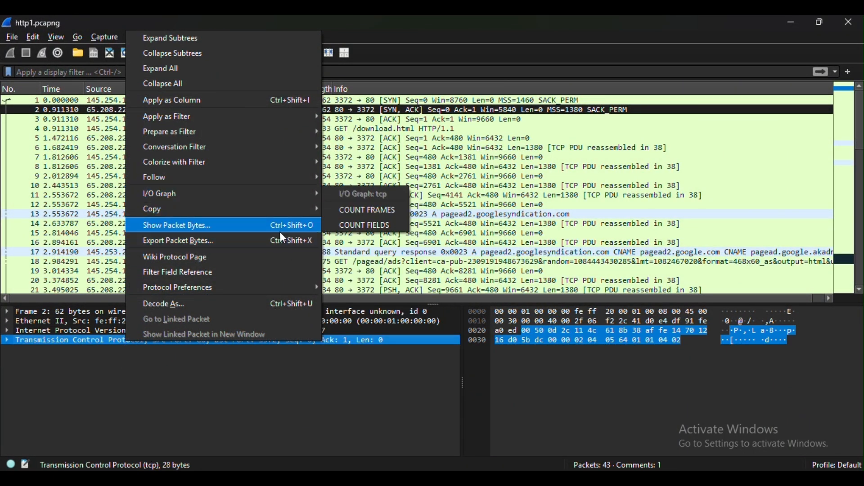
double_click(93, 320)
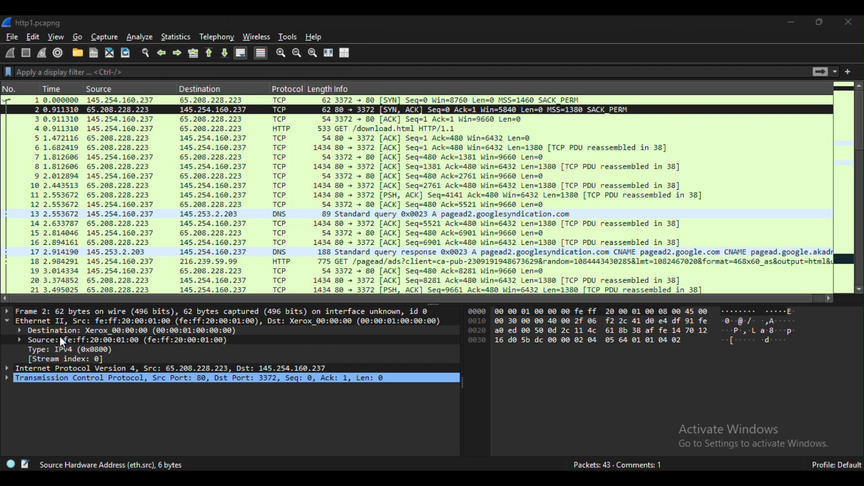
right_click(47, 339)
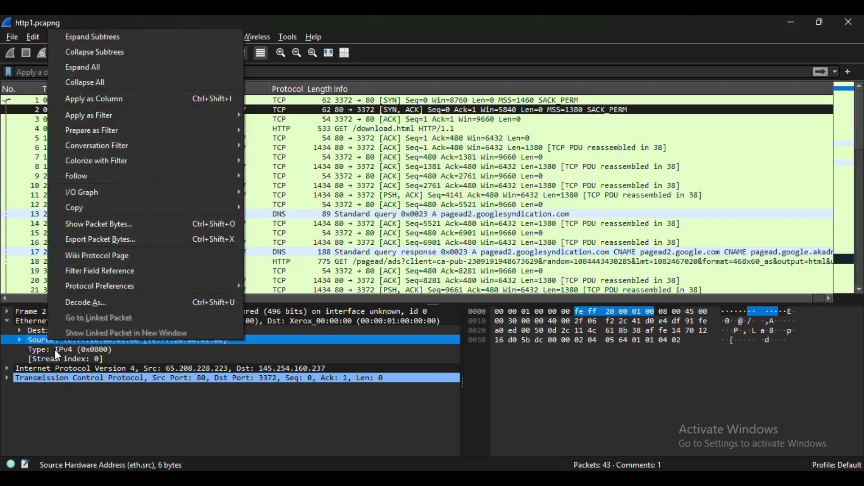
left_click(129, 108)
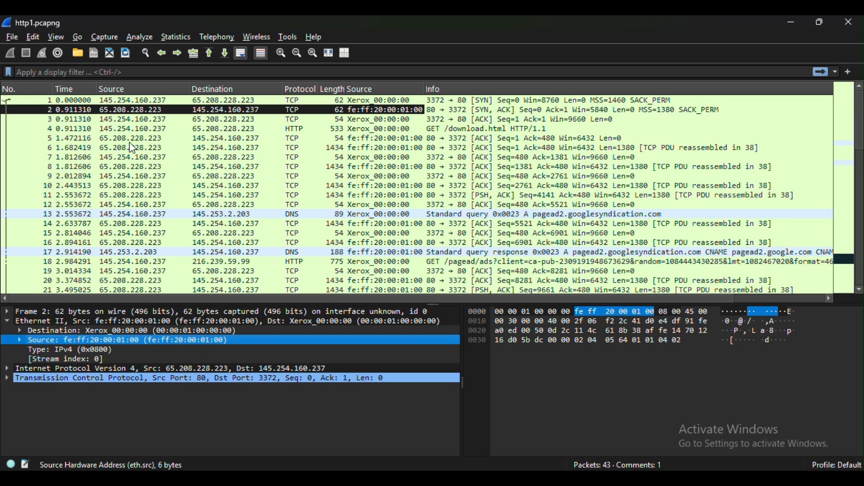
right_click(53, 339)
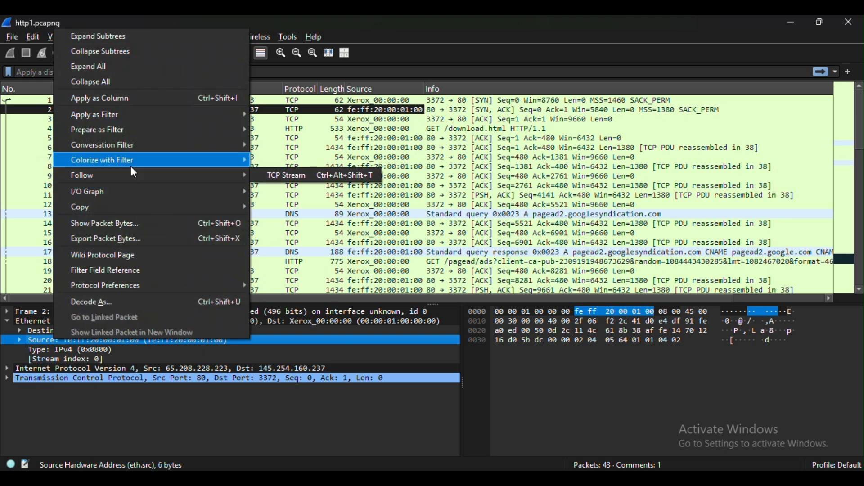
left_click(298, 426)
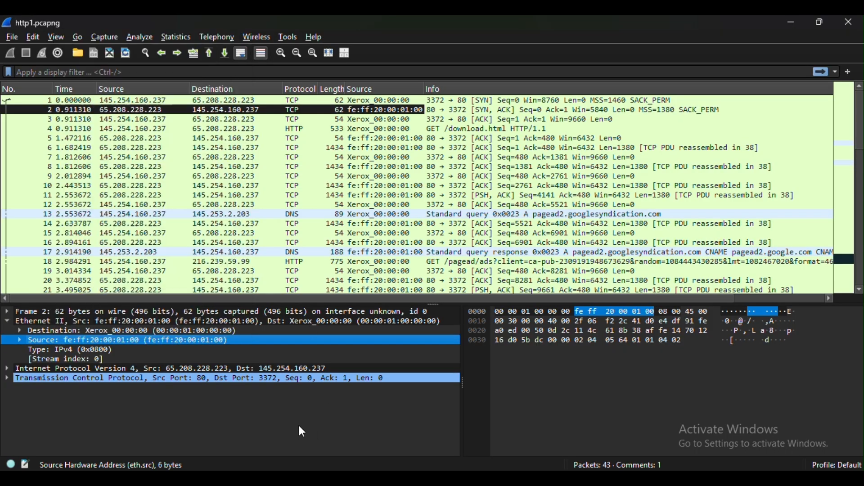
Step: Remove the custom eth.src Source column from the packet list
right_click(369, 88)
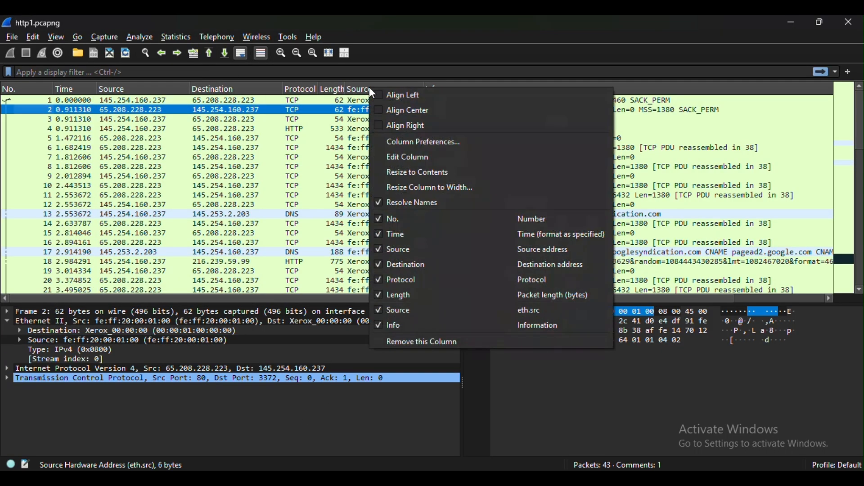
left_click(433, 344)
Step: Switch to the Wireshark Bangla PDF and read the Follow Stream section
scroll(296, 142, "down", 1)
scroll(296, 142, "up", 1)
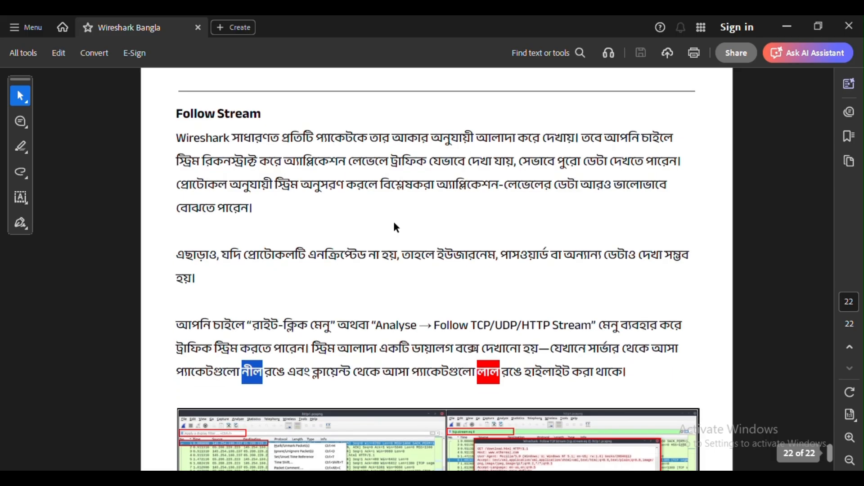
scroll(396, 228, "down", 1)
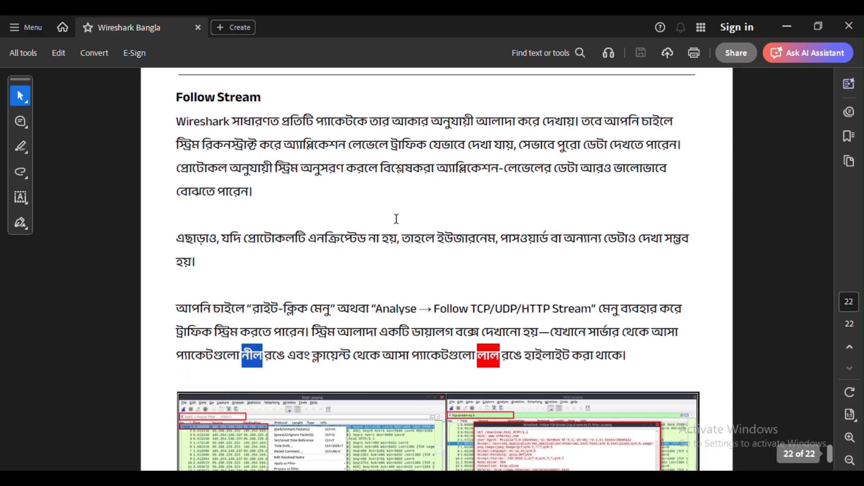
scroll(396, 219, "down", 3)
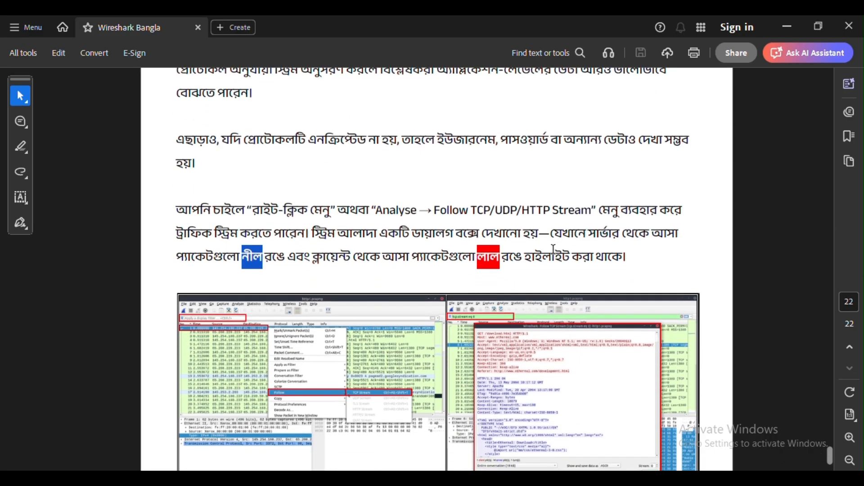
Step: Return to the http1.pcapng capture and apply the display filter http
left_click(788, 26)
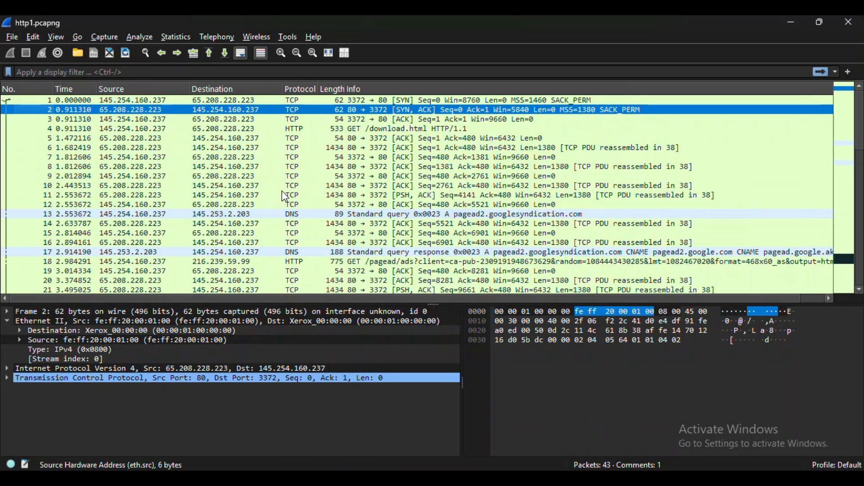
left_click(148, 75)
key("Return")
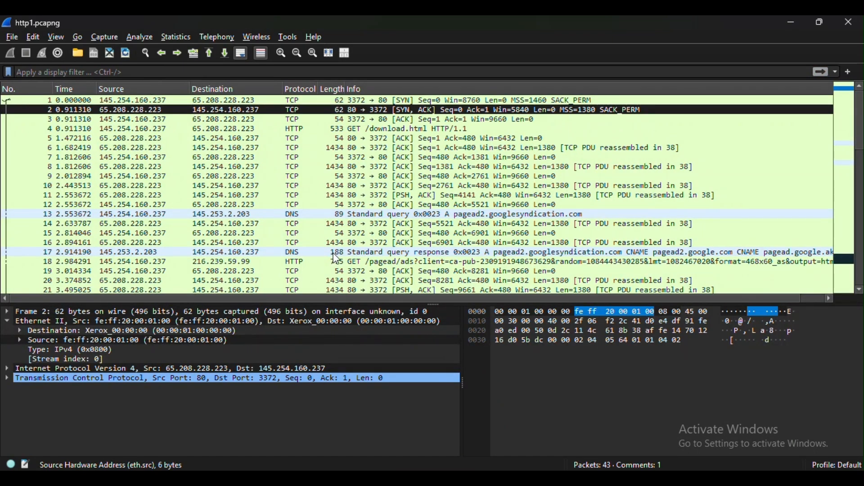
scroll(211, 135, "down", 1)
left_click(209, 223)
right_click(207, 225)
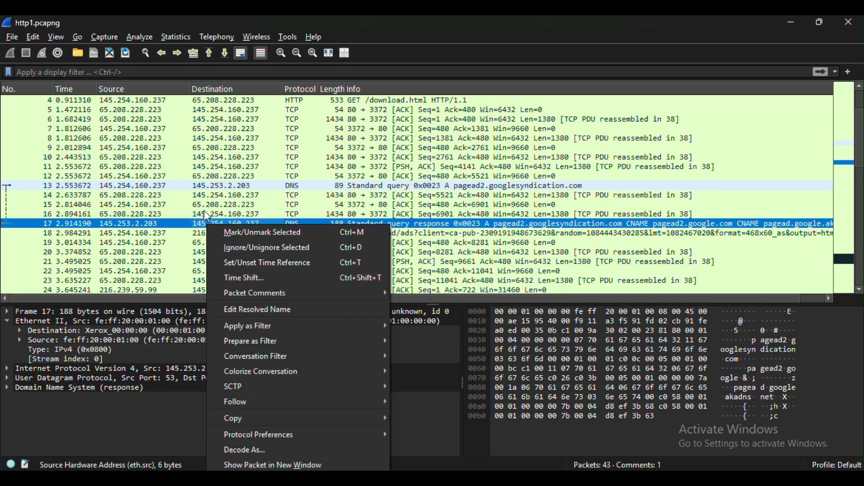
left_click(141, 73)
type("h")
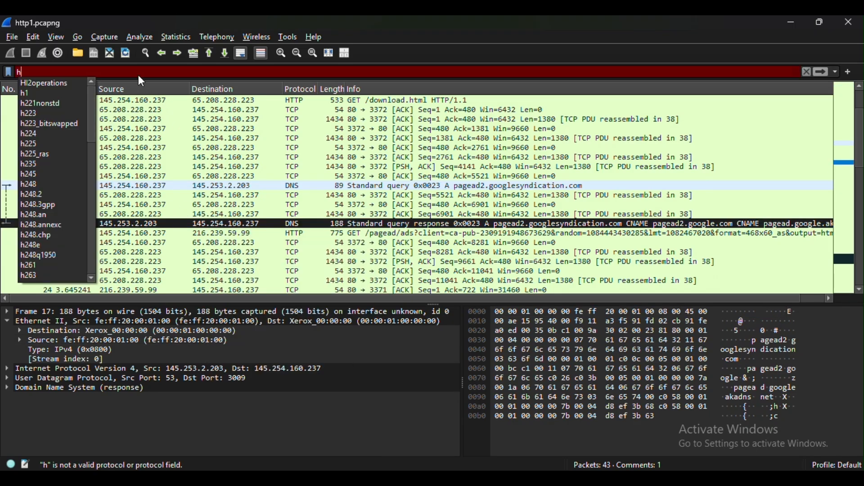
type("tt")
type("p")
key("Return")
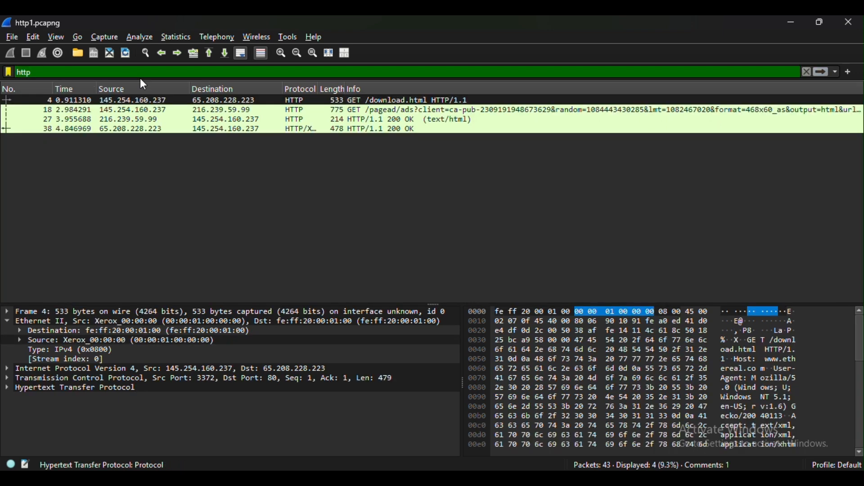
Step: Follow the HTTP stream of packet 18, read through the request and response contents, and close the stream window
right_click(200, 109)
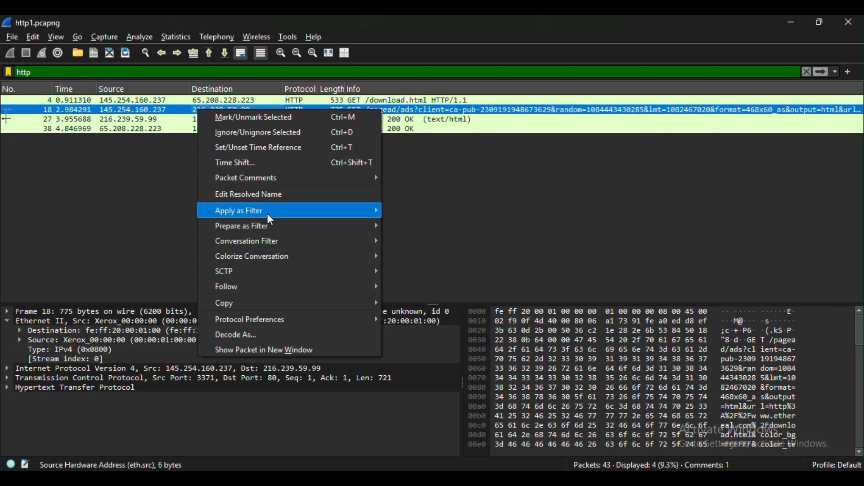
mouse_move(346, 290)
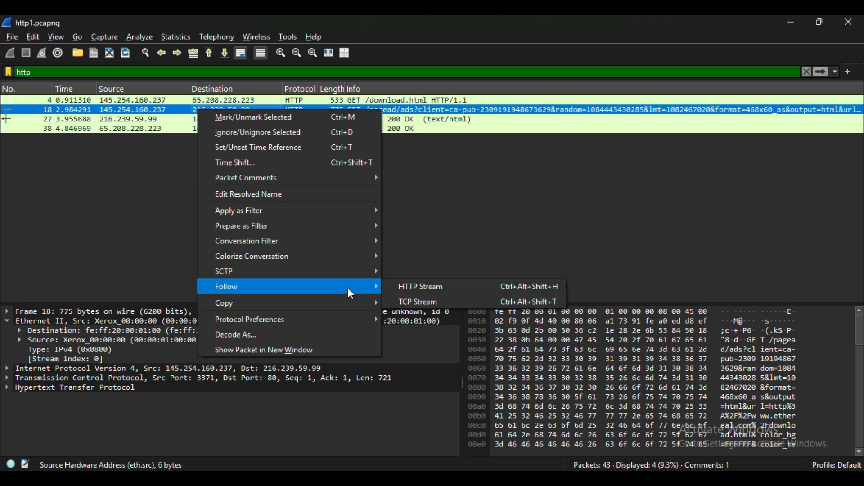
left_click(434, 288)
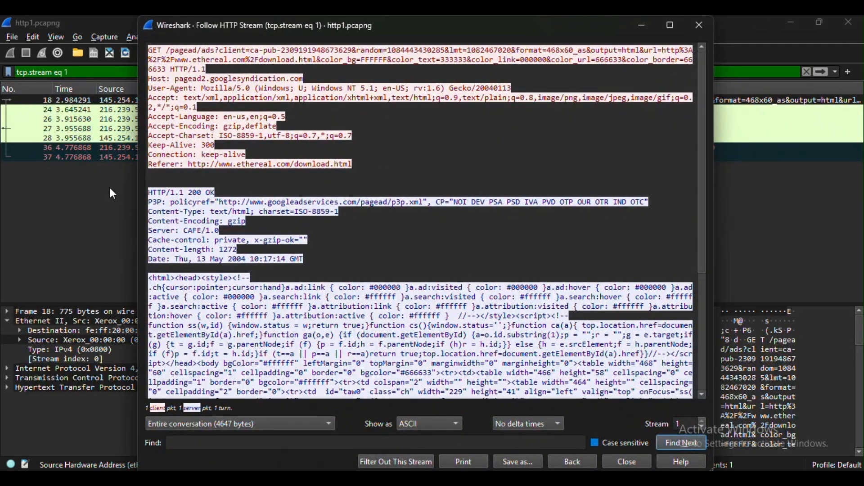
scroll(314, 196, "down", 5)
scroll(314, 196, "down", 2)
scroll(337, 219, "up", 3)
scroll(291, 235, "down", 3)
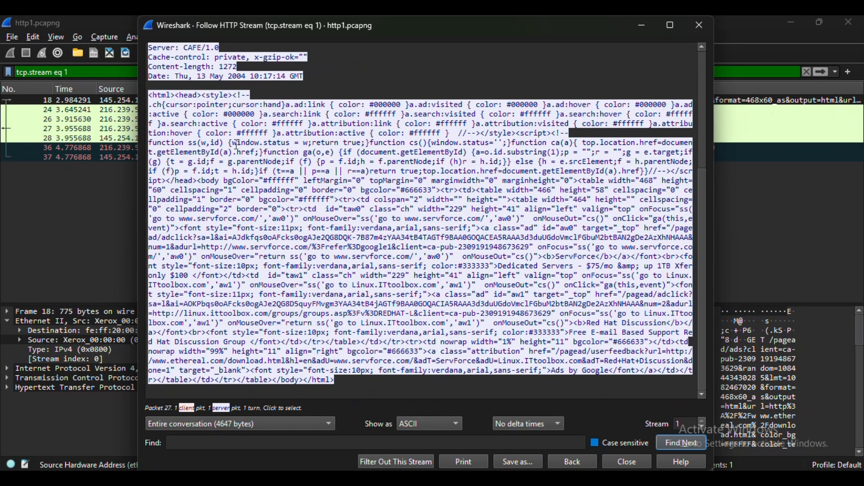
scroll(458, 225, "up", 6)
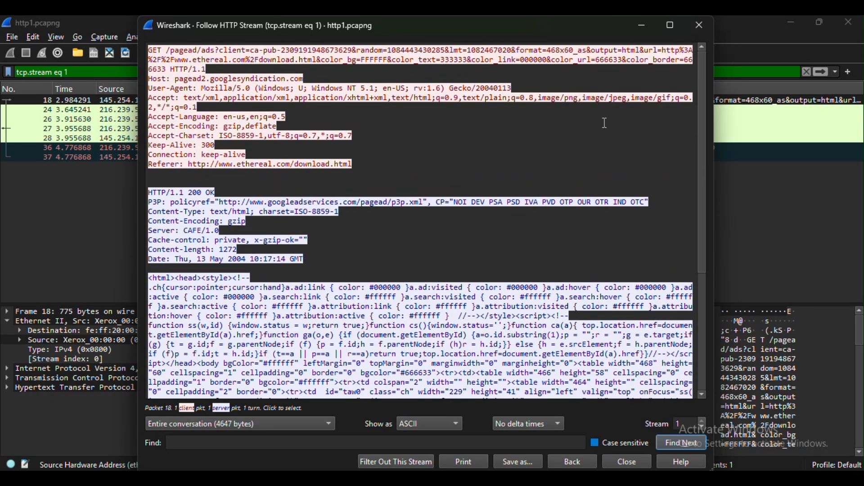
left_click(700, 26)
Step: Follow the TCP stream of packet 18 and examine the client request and server response
left_click(213, 110)
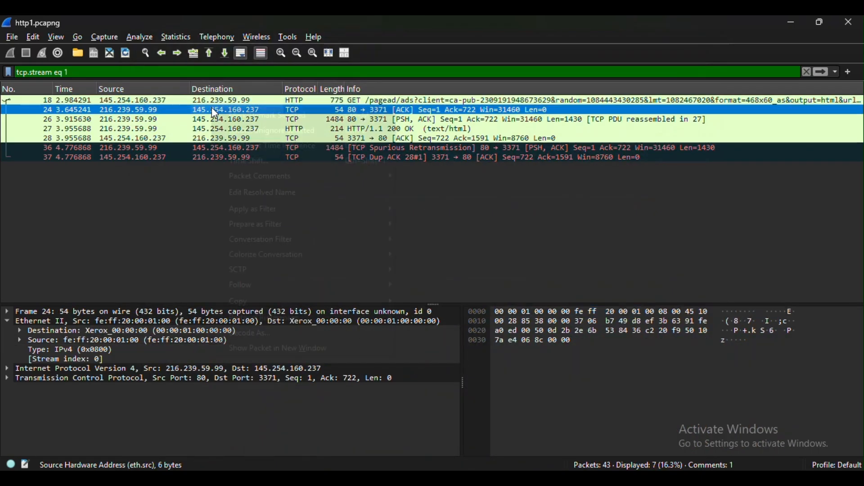
right_click(212, 109)
right_click(212, 101)
mouse_move(338, 274)
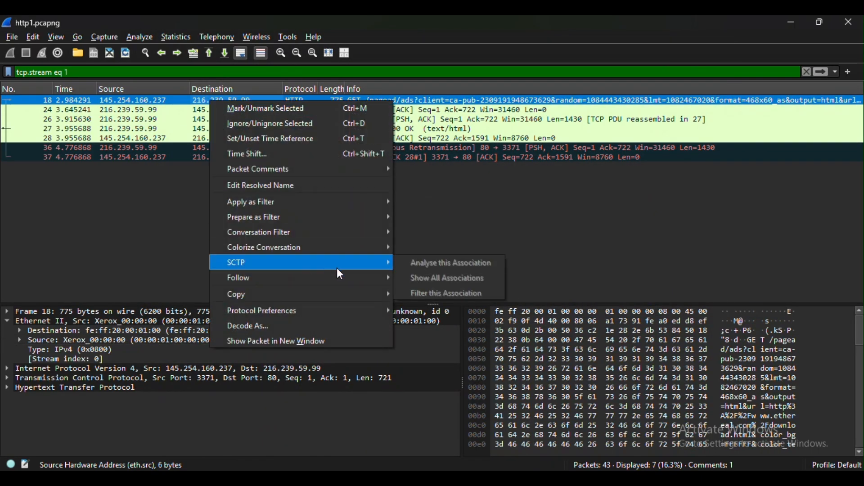
left_click(433, 291)
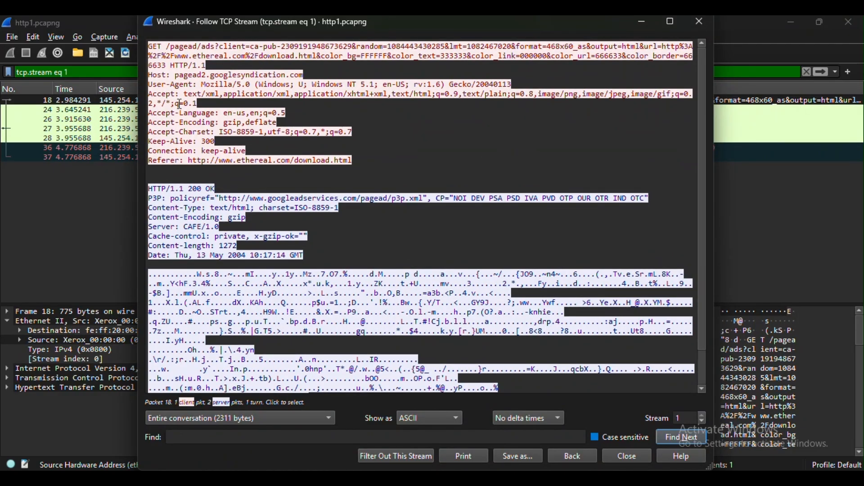
scroll(451, 227, "down", 2)
scroll(483, 212, "up", 1)
scroll(363, 239, "down", 1)
scroll(418, 219, "up", 2)
scroll(315, 203, "down", 1)
scroll(380, 210, "up", 1)
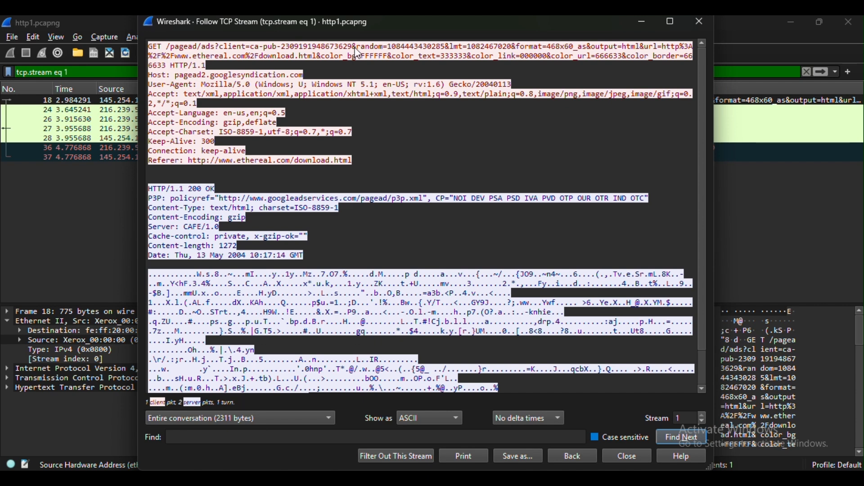
Step: Switch to the Wireshark Bangla PDF, view the Follow Stream example screenshots, and review the earlier sections back through Time Display Format
left_click(642, 22)
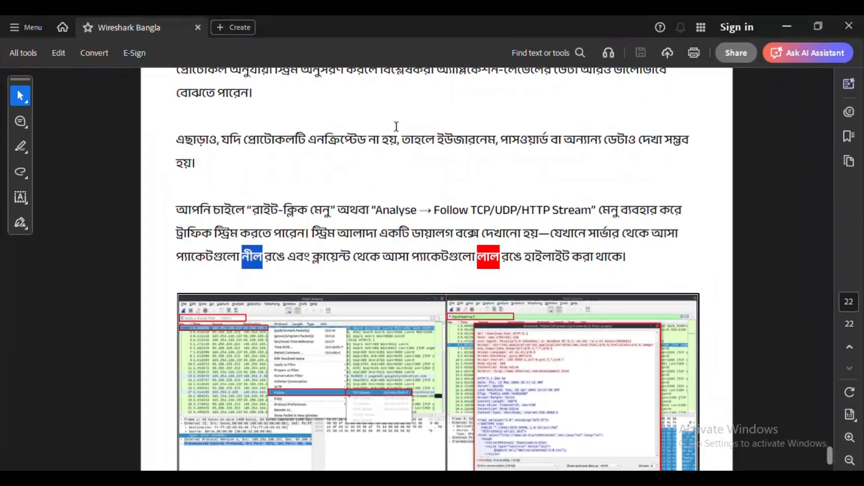
scroll(788, 206, "down", 5)
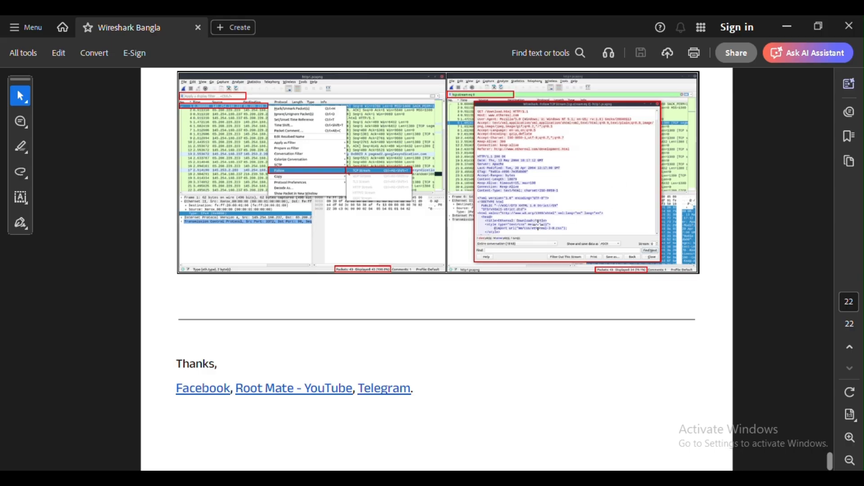
scroll(610, 196, "up", 10)
scroll(489, 259, "up", 20)
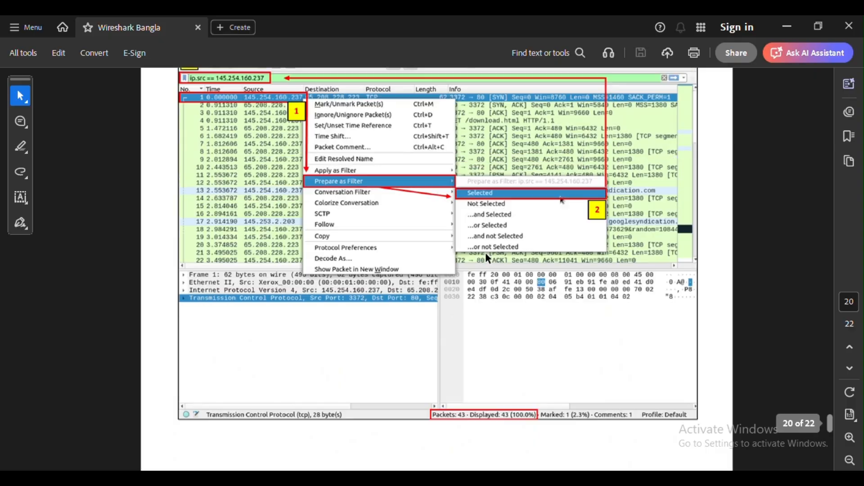
scroll(489, 259, "up", 20)
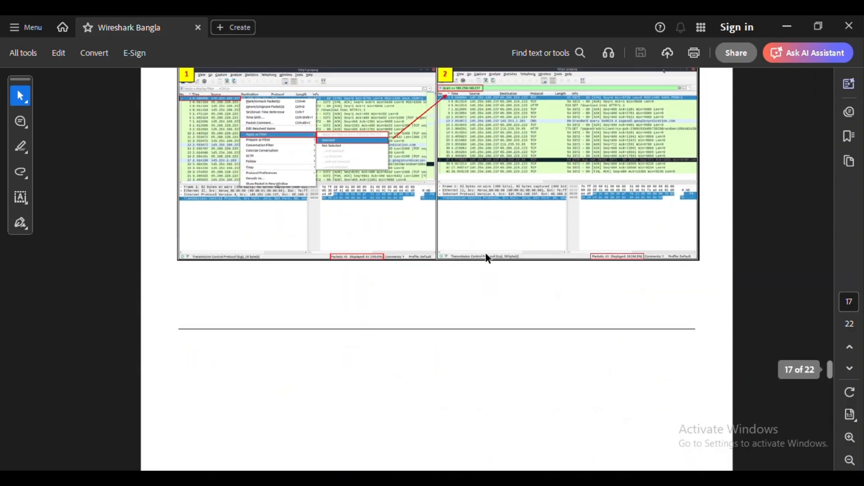
scroll(488, 259, "up", 20)
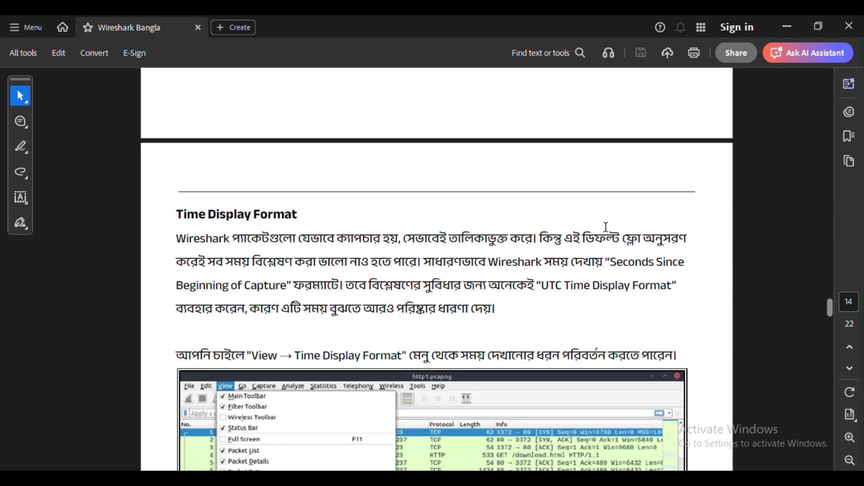
scroll(609, 226, "down", 5)
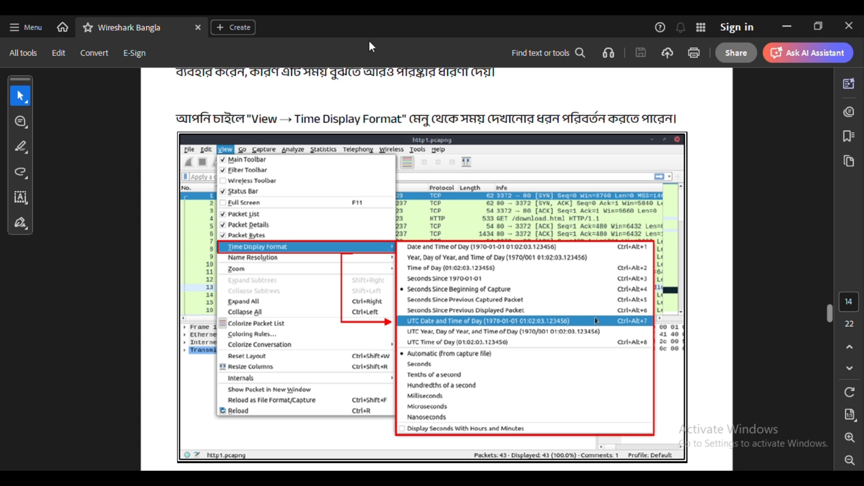
scroll(486, 193, "up", 15)
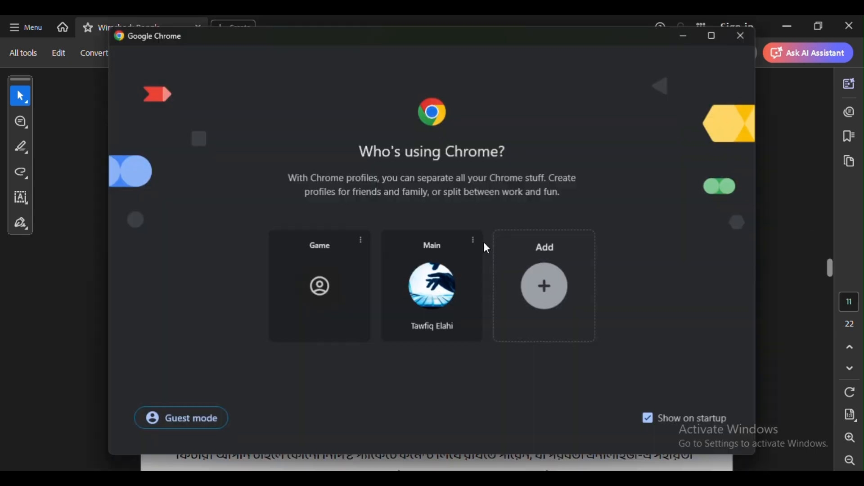
Step: Open Google Chrome with the Main profile and search DuckDuckGo for rootmate
left_click(455, 282)
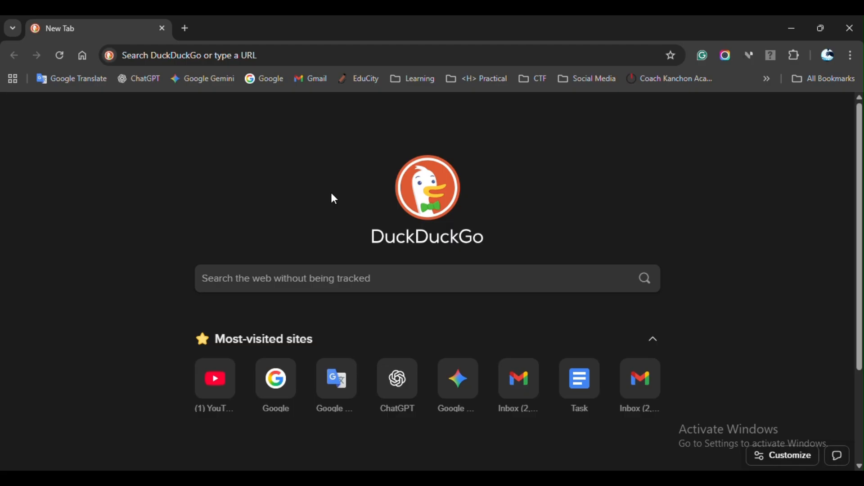
type("rootmate")
key("Return")
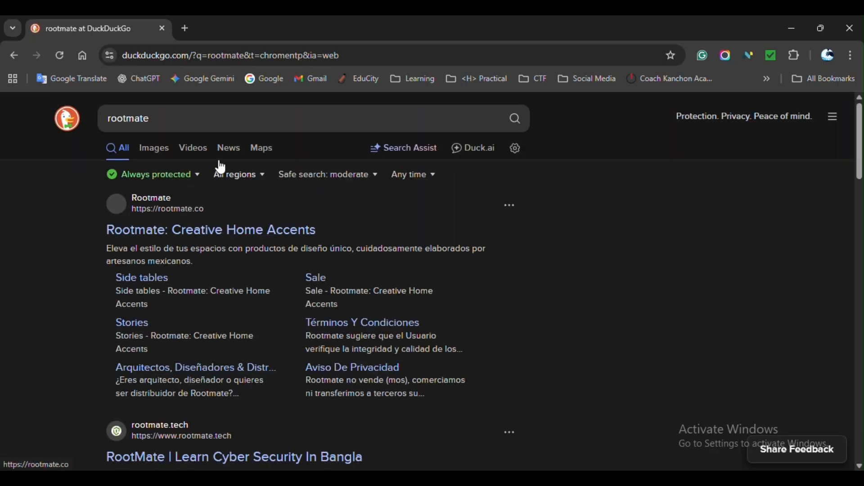
Step: Change the search to rootmate.teh and open the RootMate | Learn Cyber Security In Bangla website from the results
left_click(188, 106)
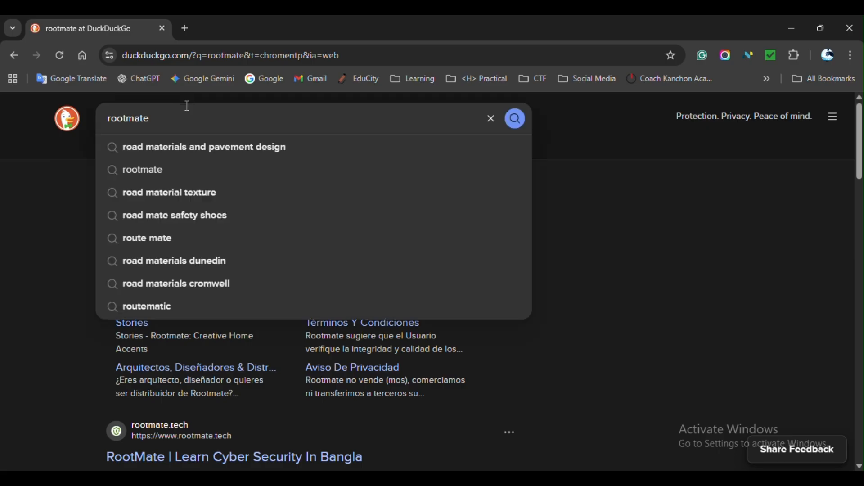
type(".te")
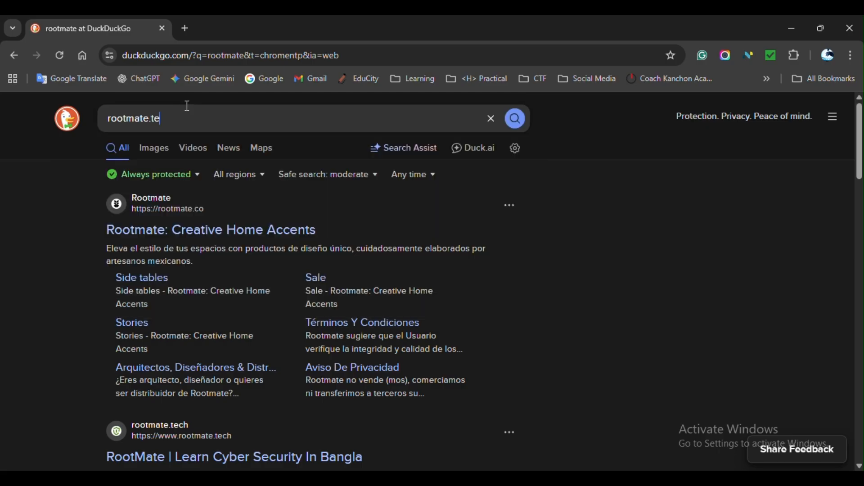
type("h")
key("Return")
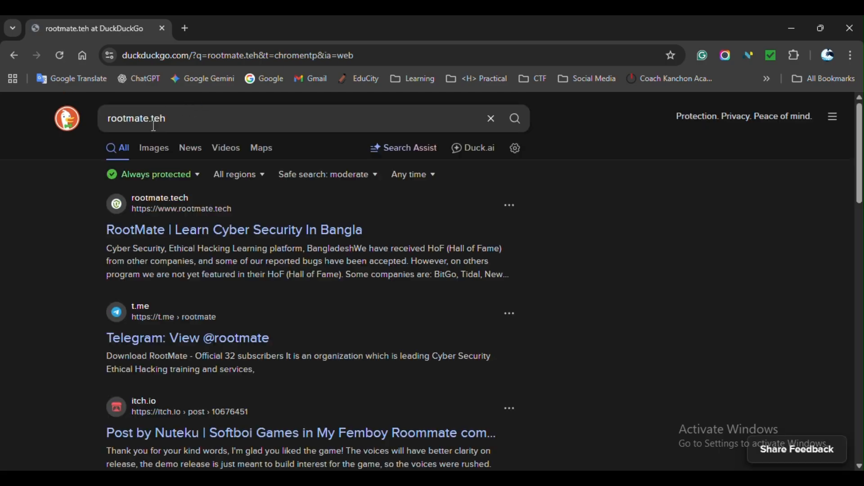
left_click(193, 230)
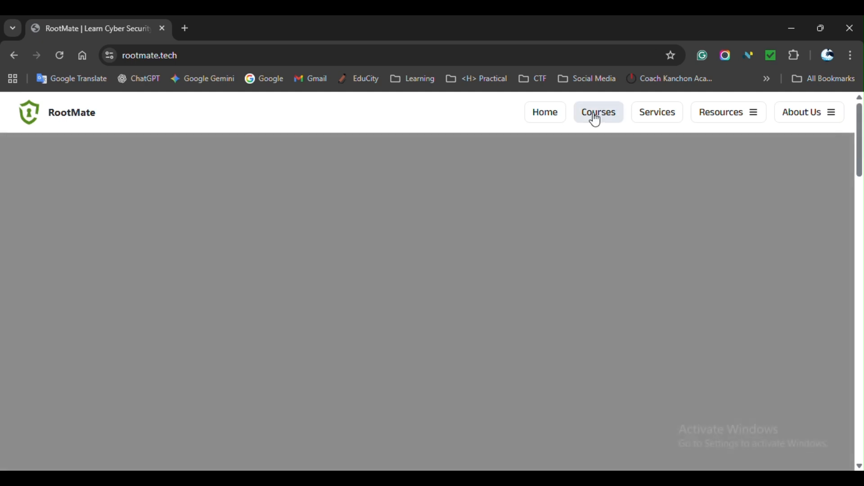
Step: Open the RootMate site's Courses page and look through the listed courses, their levels and prices
left_click(596, 118)
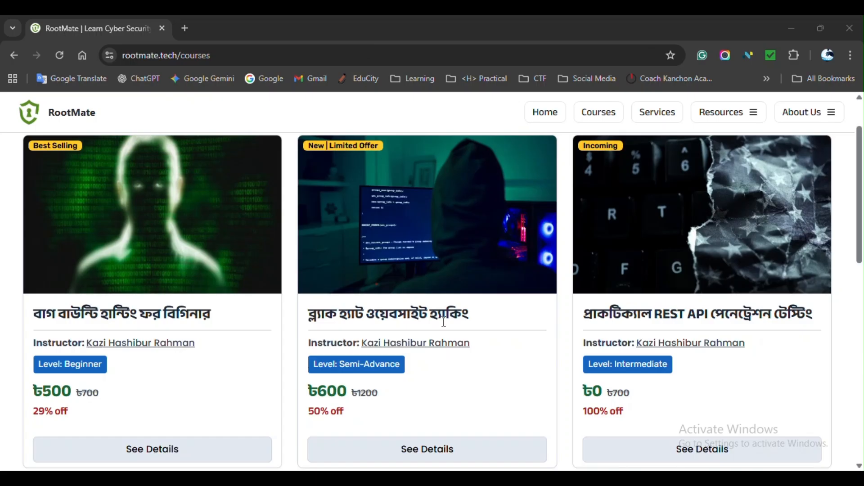
scroll(444, 324, "down", 5)
scroll(788, 198, "up", 5)
scroll(611, 260, "down", 2)
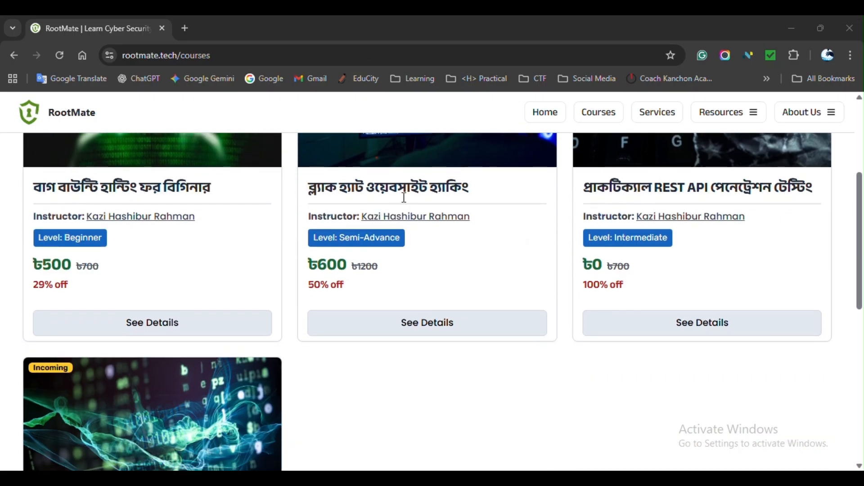
scroll(469, 216, "up", 2)
scroll(356, 324, "up", 2)
scroll(533, 279, "down", 3)
scroll(478, 359, "up", 4)
scroll(348, 293, "down", 7)
scroll(349, 293, "up", 2)
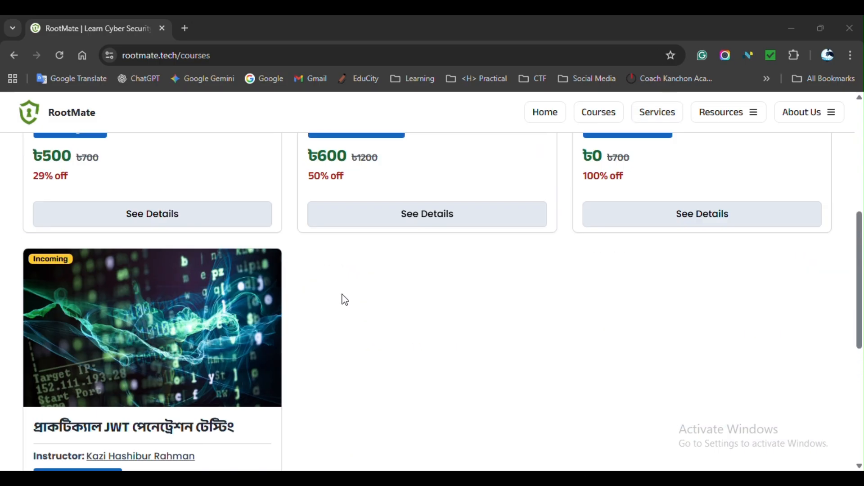
scroll(363, 279, "up", 2)
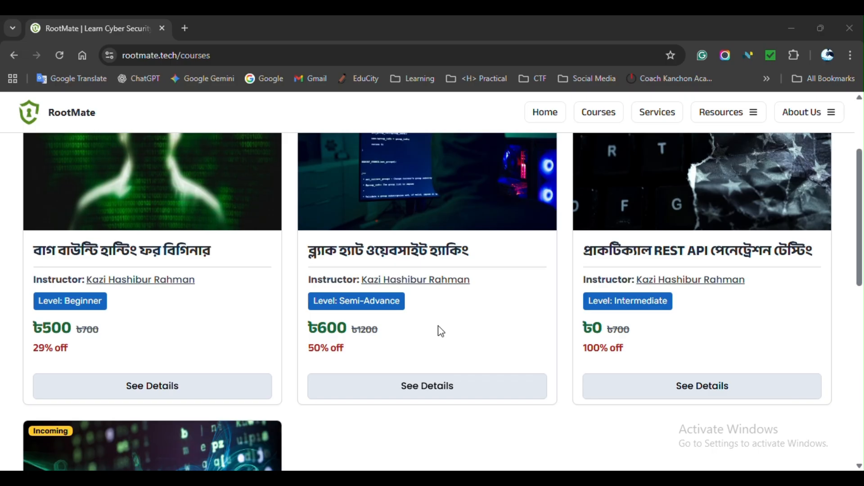
Step: Open the details of the Semi-Advance ব্ল্যাক হ্যাট ওয়েবসাইট হ্যাকিং course and look over its module list
left_click(436, 399)
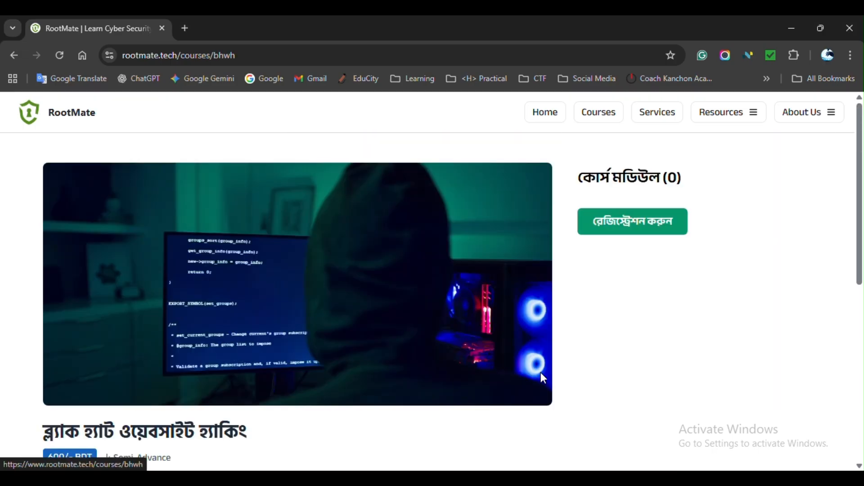
scroll(717, 351, "down", 5)
scroll(664, 237, "up", 5)
scroll(664, 238, "down", 12)
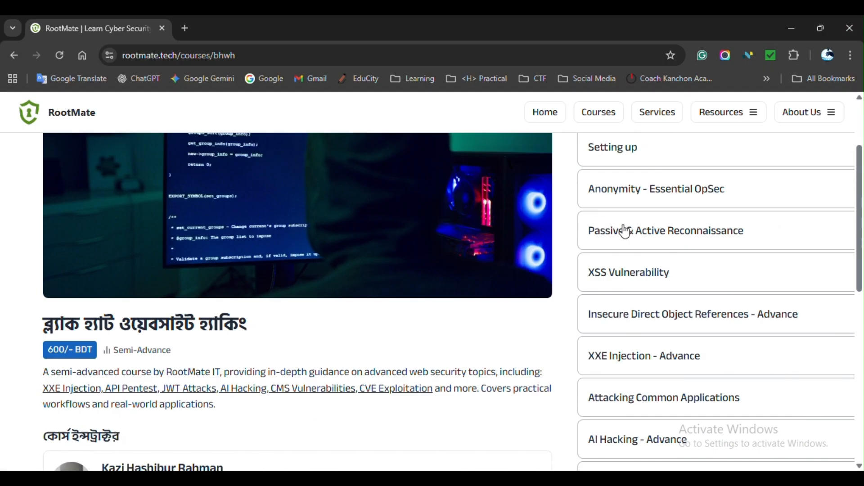
scroll(671, 286, "up", 4)
scroll(661, 297, "up", 8)
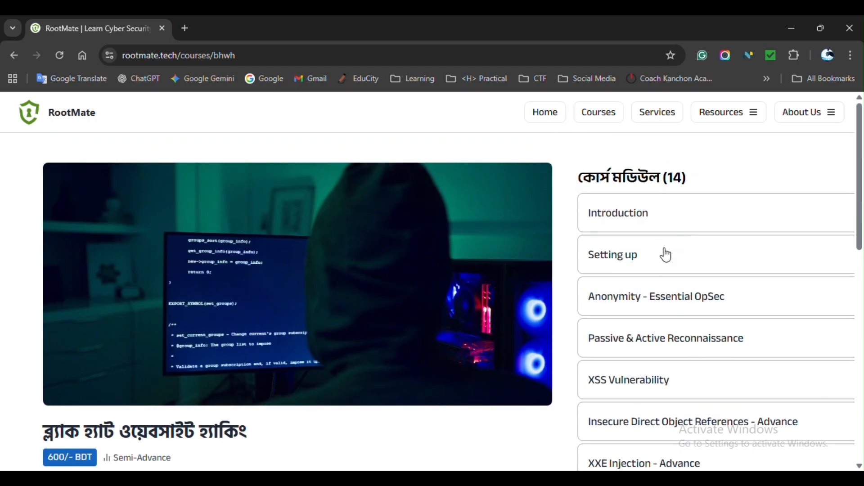
Step: Expand the AI Hacking - Advance and Browser Exploitation - Advance modules in turn to view their topics, collapsing each one
scroll(628, 243, "down", 3)
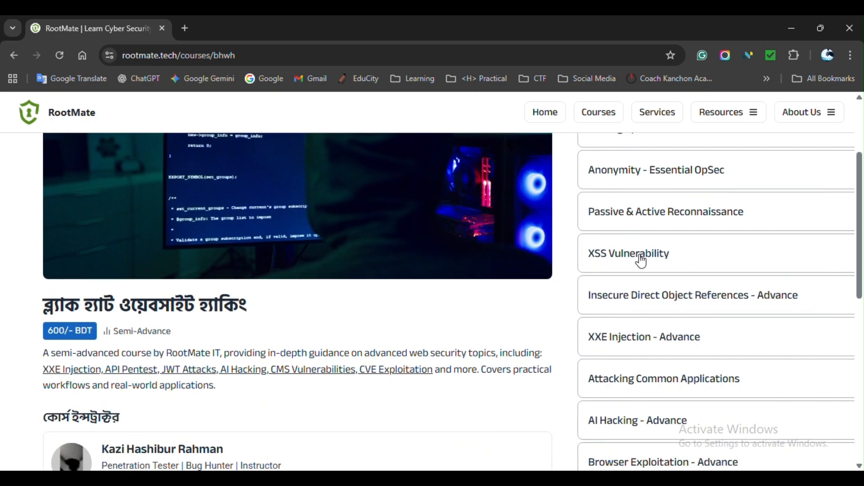
scroll(642, 261, "down", 3)
left_click(633, 301)
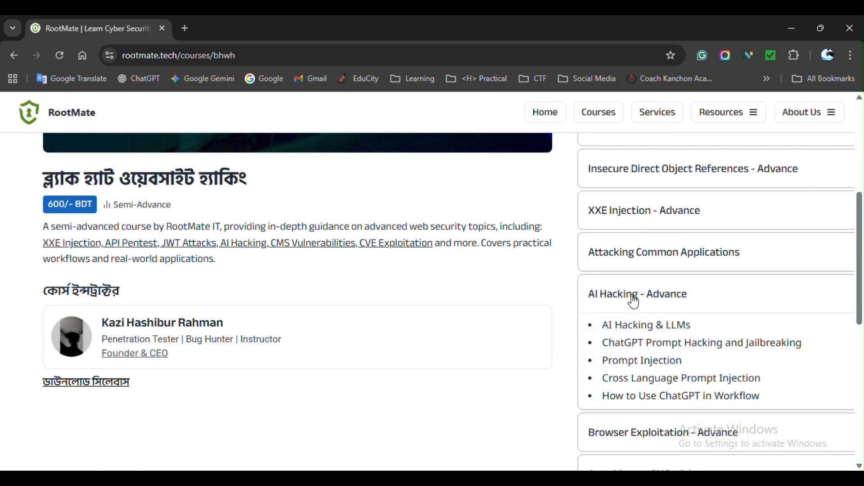
left_click(636, 301)
left_click(661, 345)
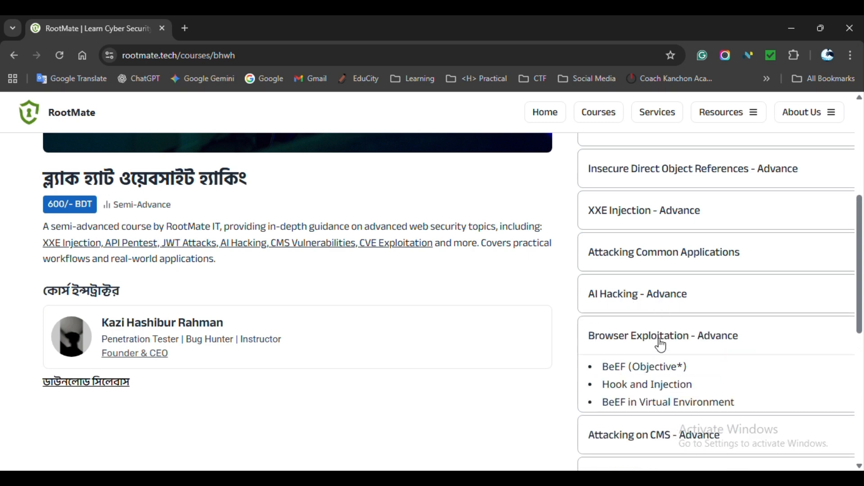
left_click(706, 336)
scroll(622, 298, "up", 3)
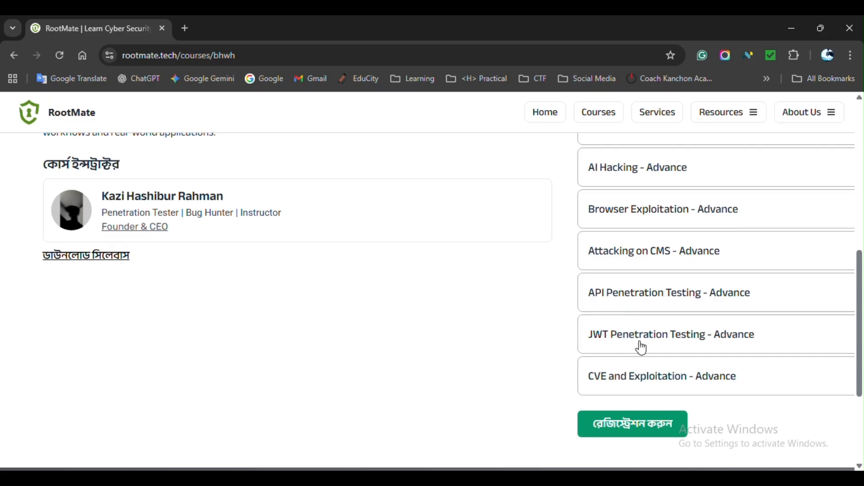
Step: Review the course page's description, price, instructor section and remaining modules down to the footer, returning to the page's beginning
scroll(679, 341, "up", 10)
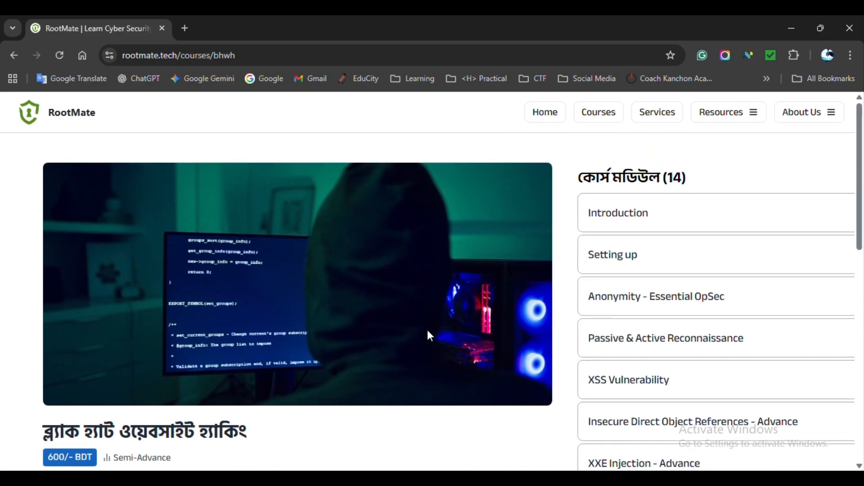
scroll(437, 338, "down", 3)
scroll(519, 291, "down", 7)
scroll(519, 291, "up", 10)
scroll(392, 268, "down", 3)
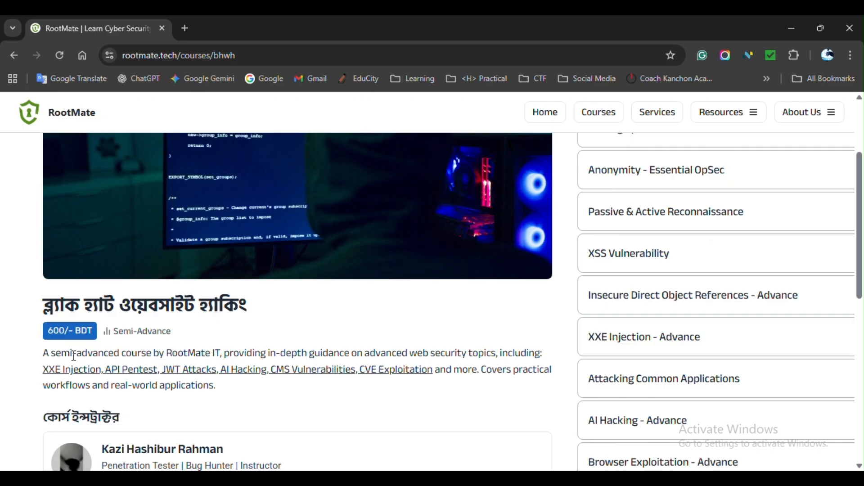
scroll(418, 343, "down", 1)
scroll(419, 343, "down", 2)
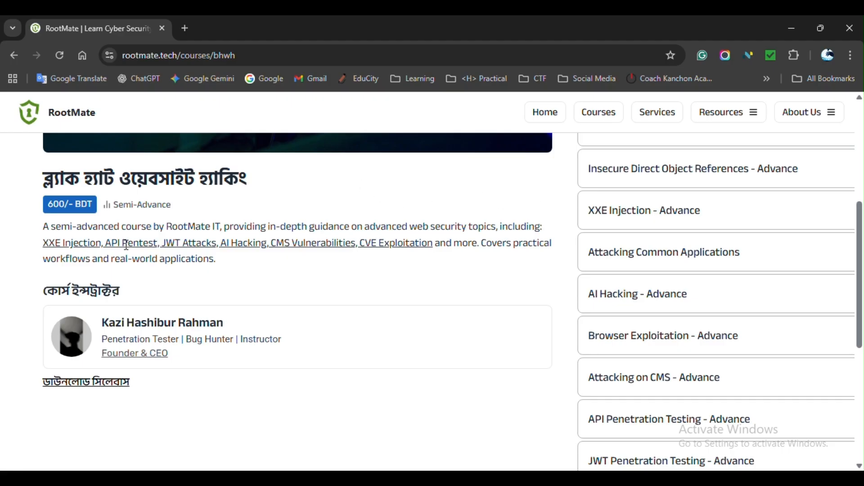
scroll(624, 181, "up", 6)
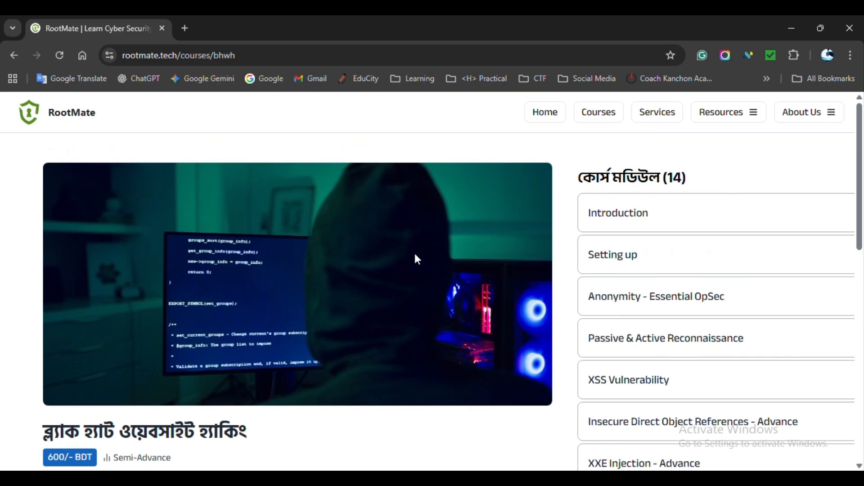
scroll(283, 297, "down", 3)
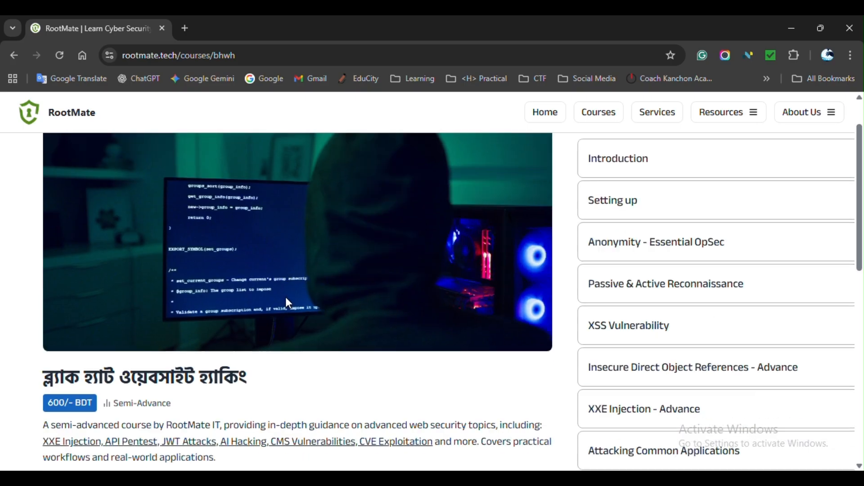
scroll(829, 270, "down", 10)
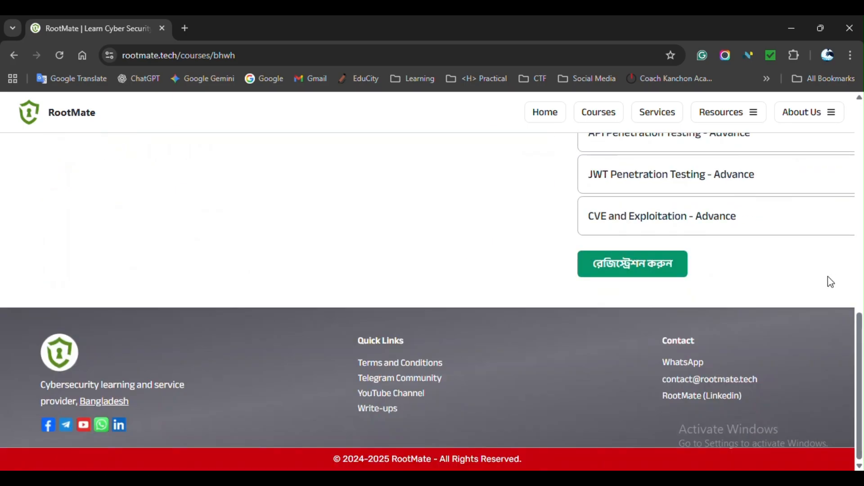
scroll(716, 309, "up", 10)
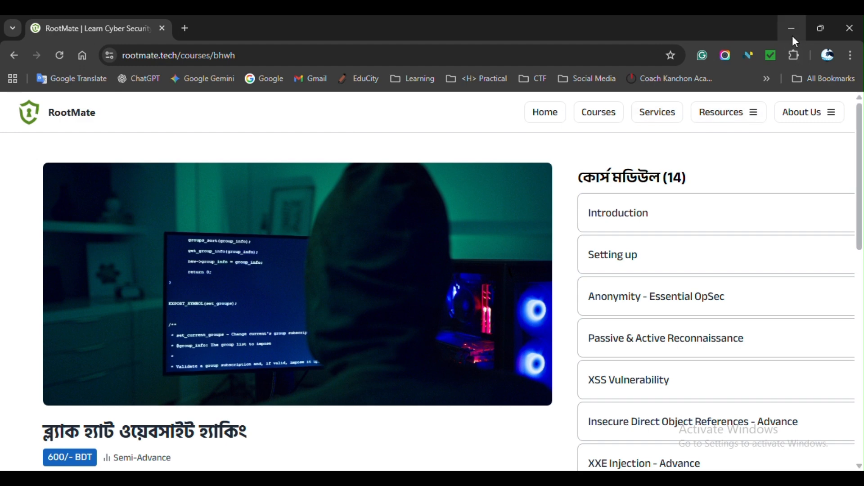
scroll(683, 291, "down", 1)
scroll(620, 222, "up", 1)
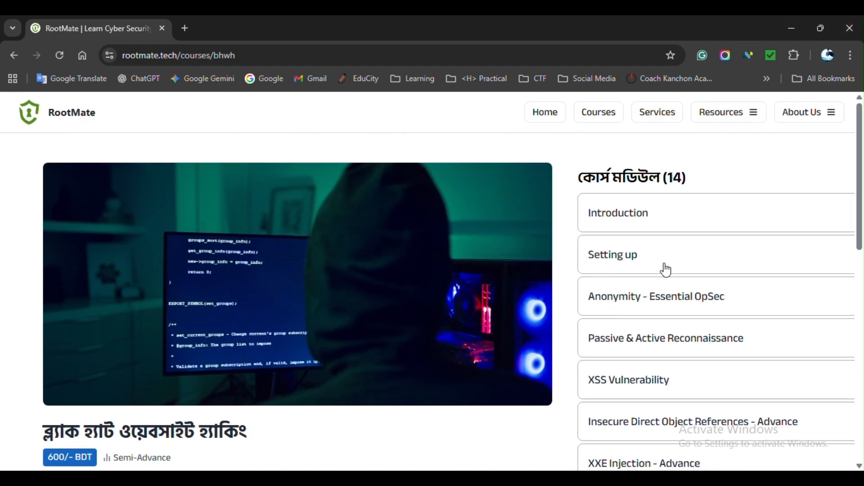